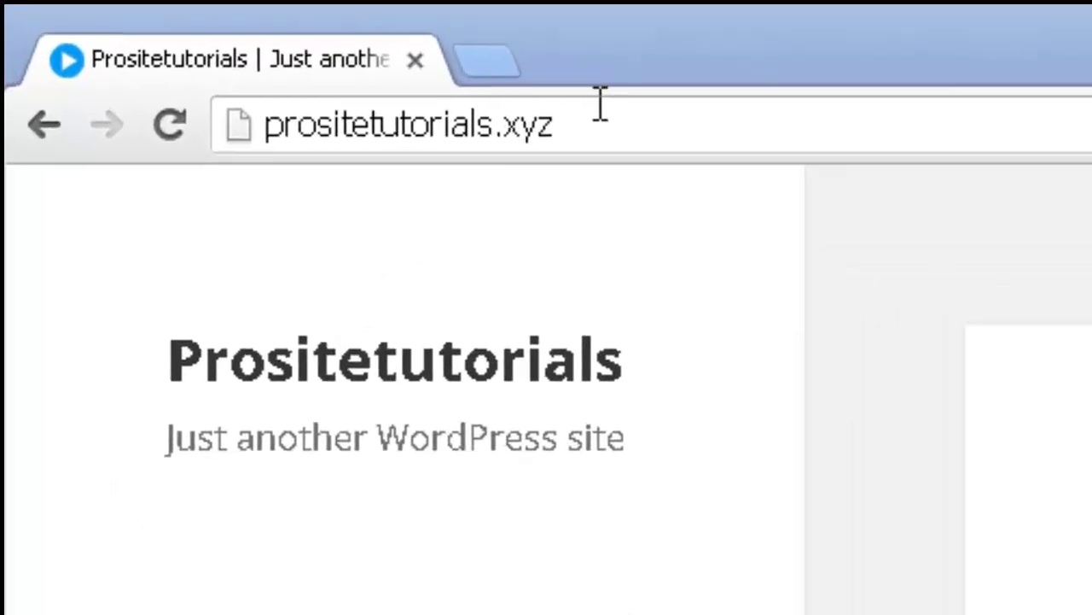
Go to prositetutorials.xyz/wp-admin and log in to the WordPress dashboard with the prefilled credentials.
{"action": "left_click", "coordinate": [601, 106]}
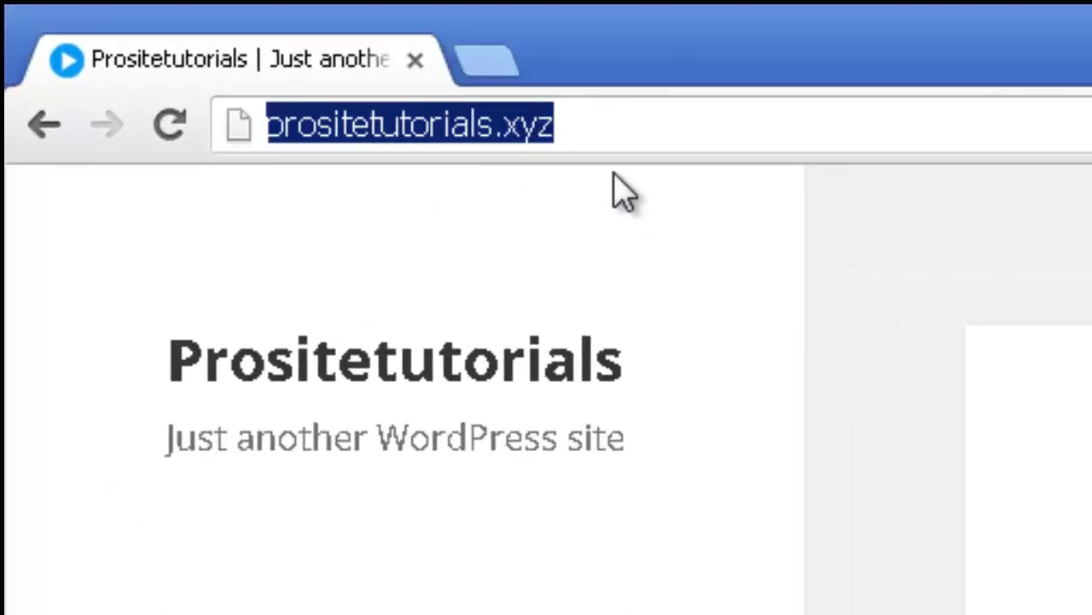
{"action": "left_click", "coordinate": [632, 128]}
{"action": "type", "text": "/"}
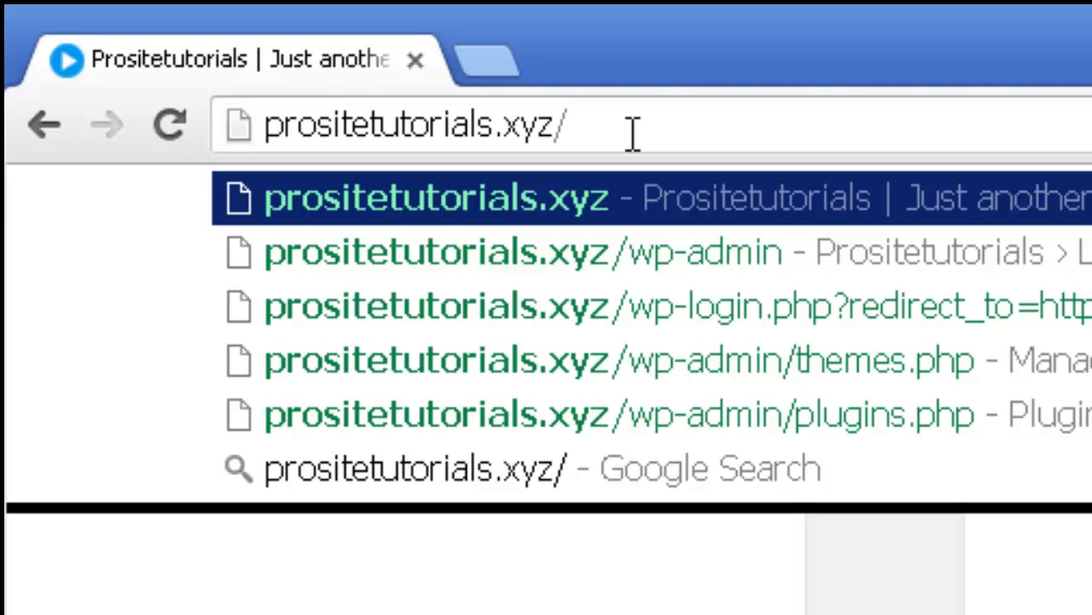
{"action": "type", "text": "wp-admin"}
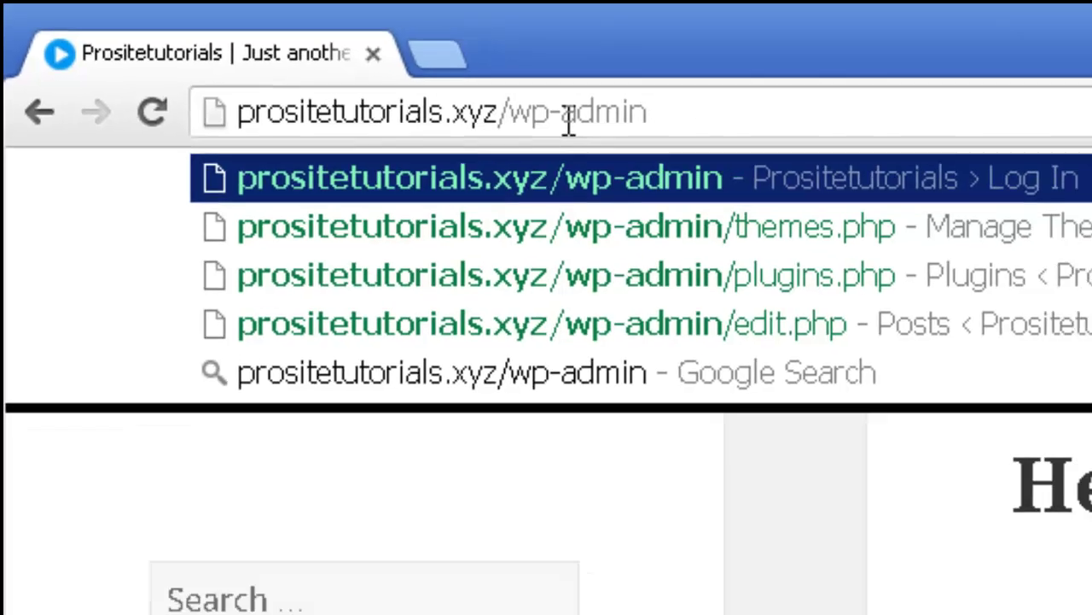
{"action": "key", "text": "Return"}
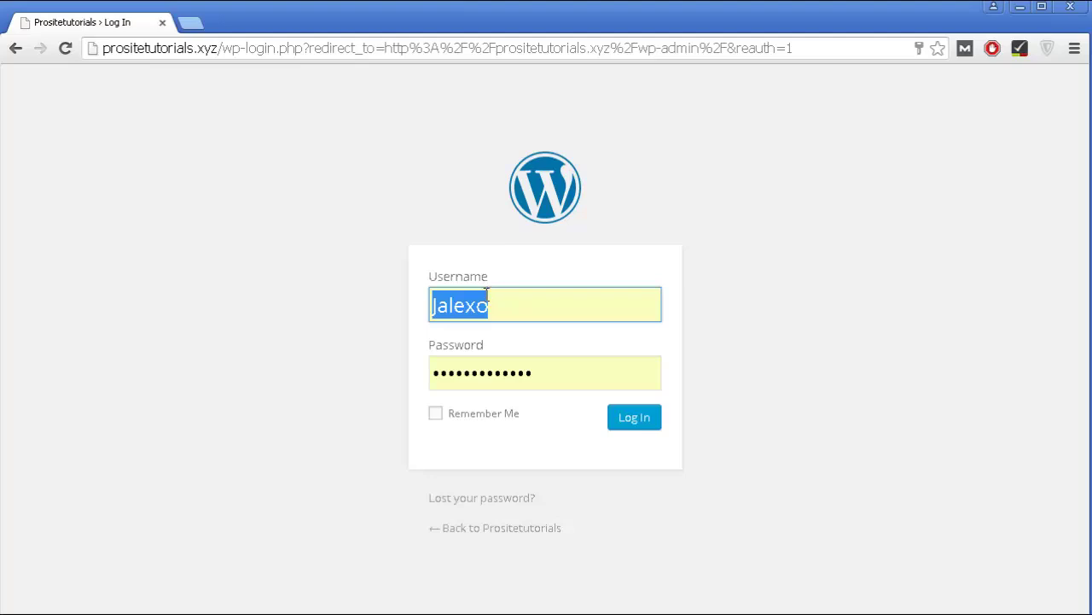
{"action": "left_click", "coordinate": [633, 418]}
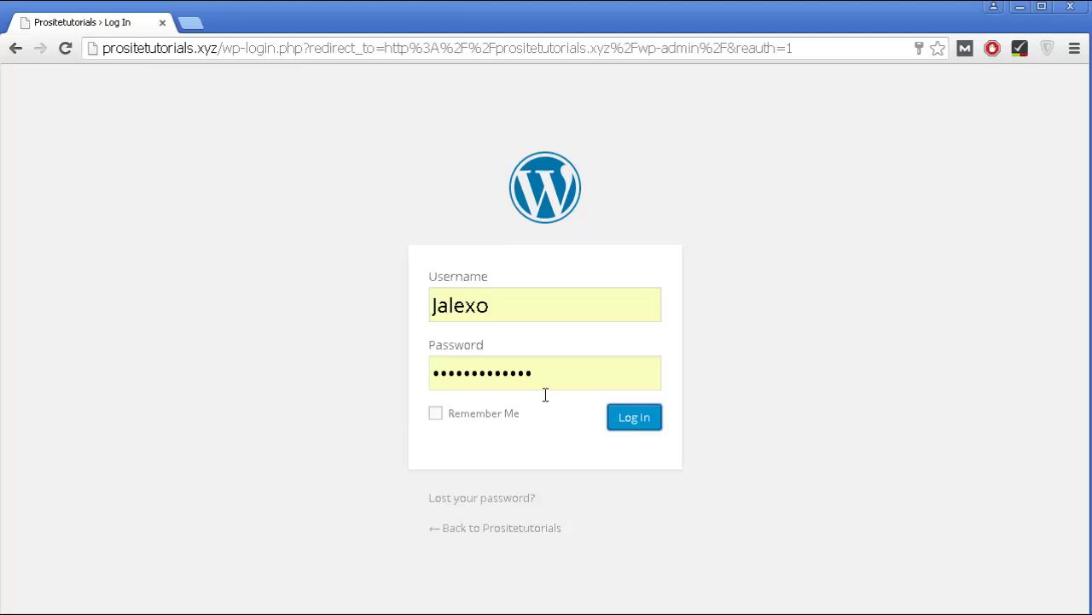
{"action": "left_click", "coordinate": [654, 422]}
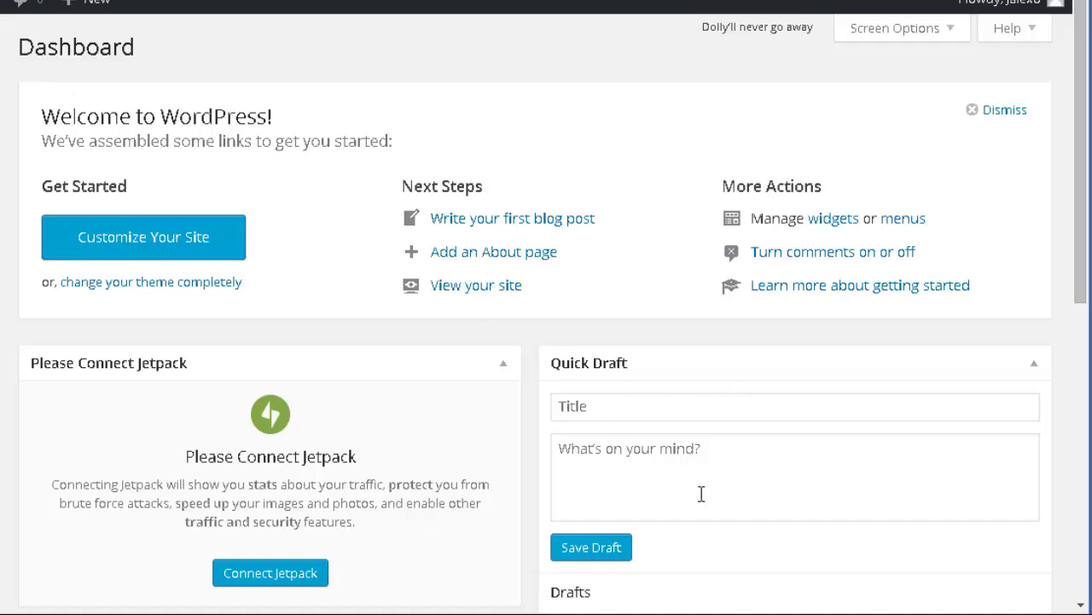
View the live site from the dashboard's Next Steps links in a separate browser tab and return to the dashboard.
{"action": "scroll", "coordinate": [509, 161], "scroll_direction": "down", "scroll_amount": 1}
{"action": "scroll", "coordinate": [401, 150], "scroll_direction": "up", "scroll_amount": 1}
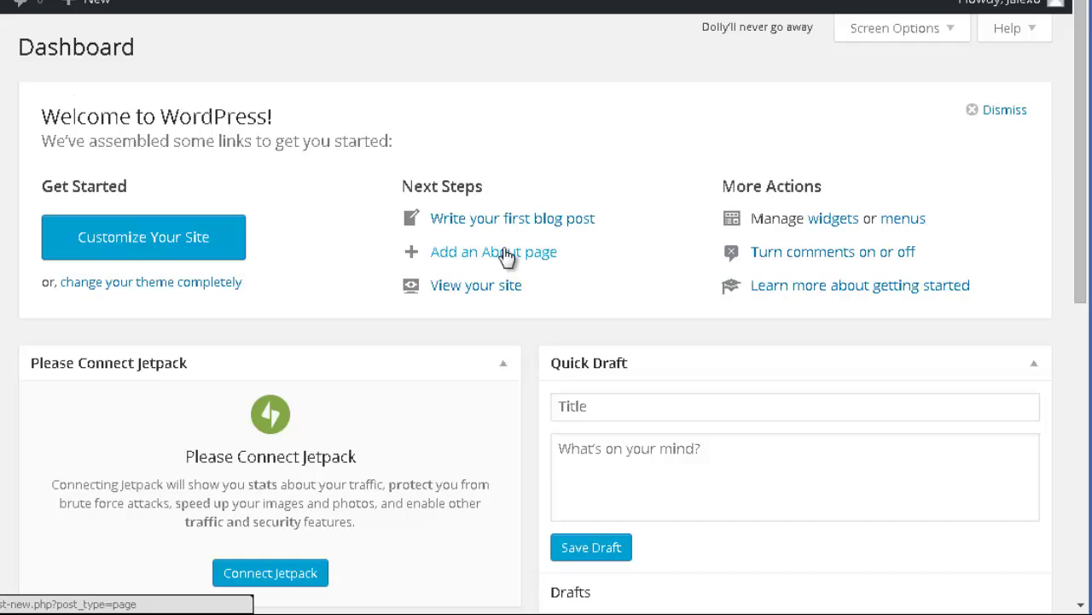
{"action": "right_click", "coordinate": [493, 292]}
{"action": "left_click", "coordinate": [497, 304]}
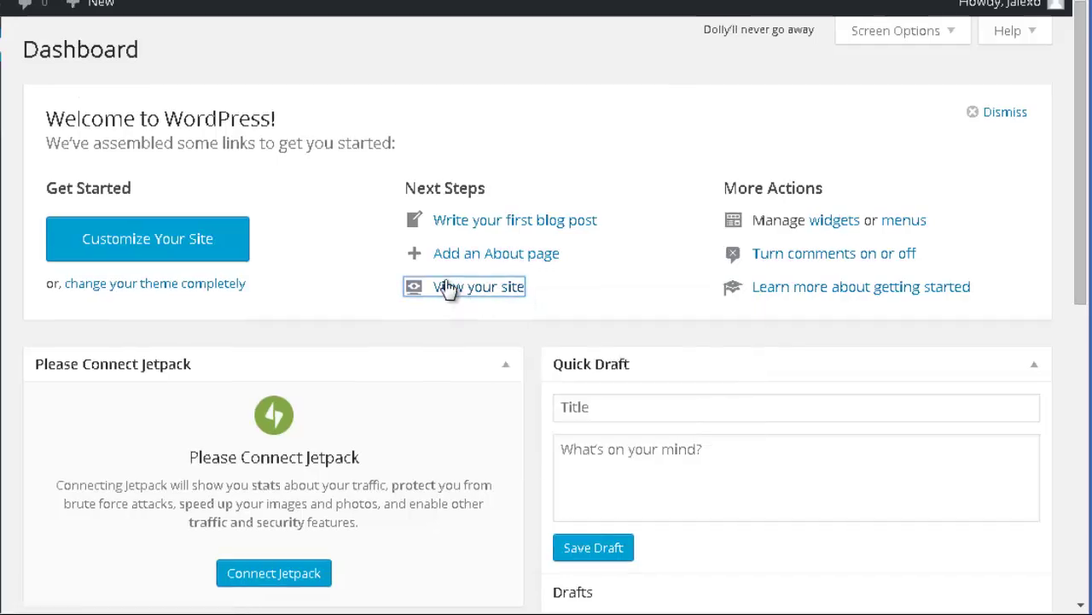
{"action": "left_click", "coordinate": [209, 0]}
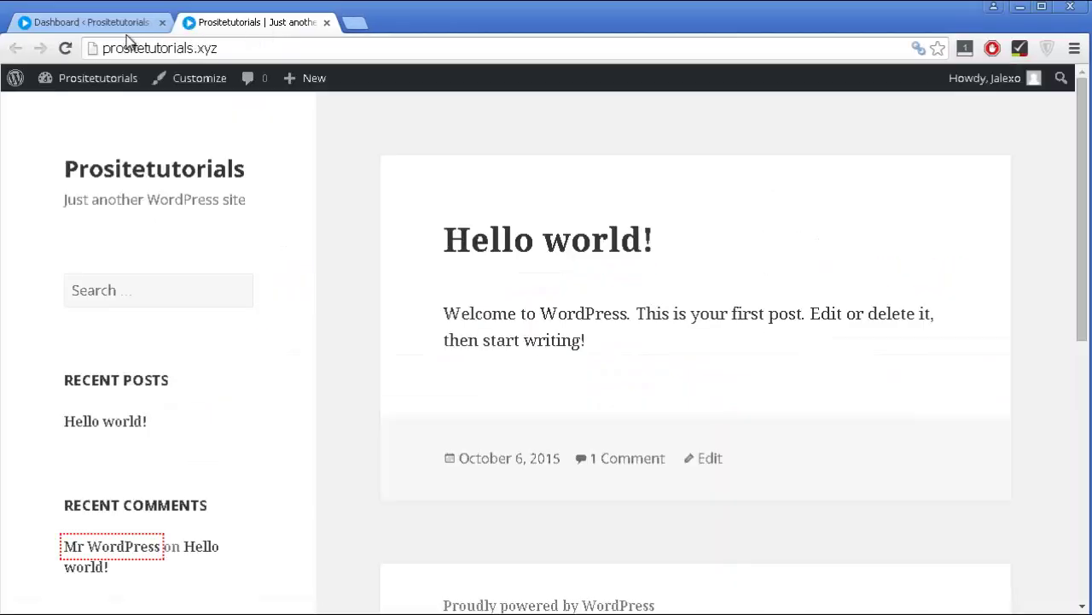
{"action": "left_click", "coordinate": [89, 28]}
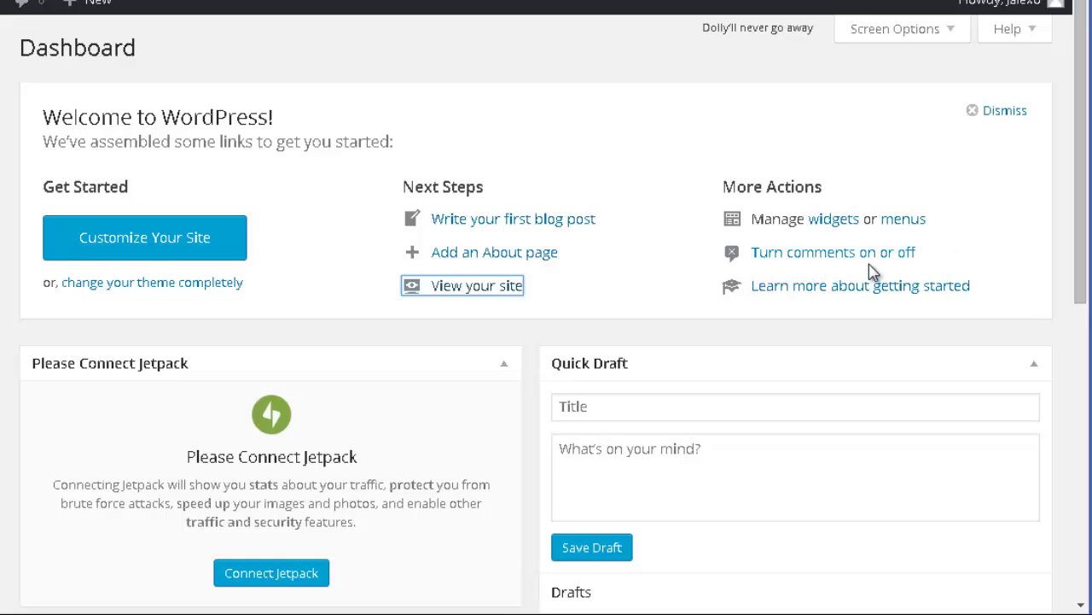
Review the dashboard's Jetpack, Quick Draft and At a Glance boxes and check the live site's front page.
{"action": "scroll", "coordinate": [846, 258], "scroll_direction": "down", "scroll_amount": 1}
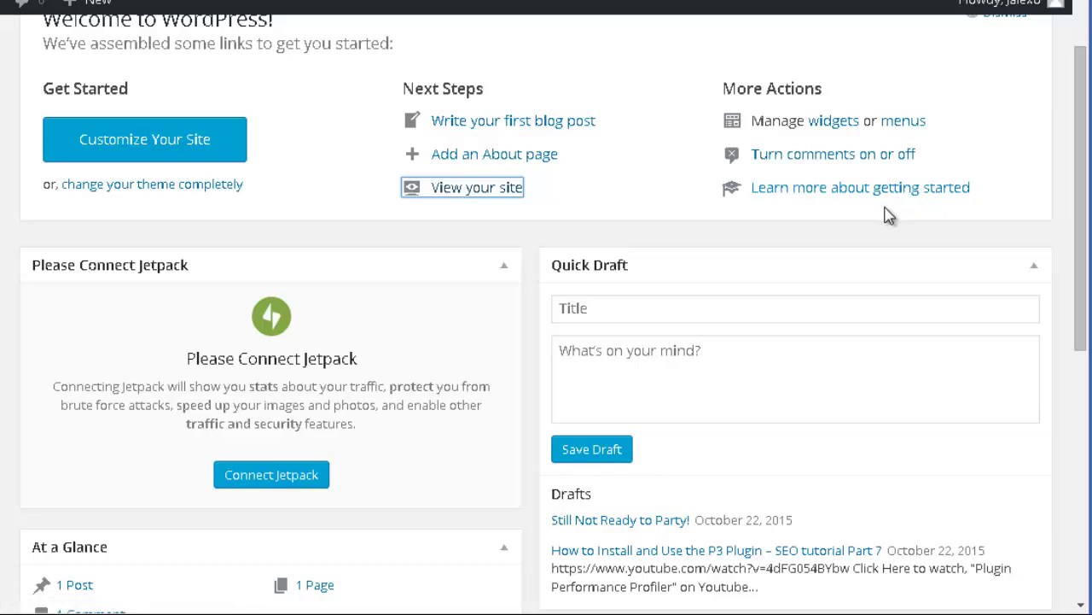
{"action": "scroll", "coordinate": [879, 202], "scroll_direction": "down", "scroll_amount": 1}
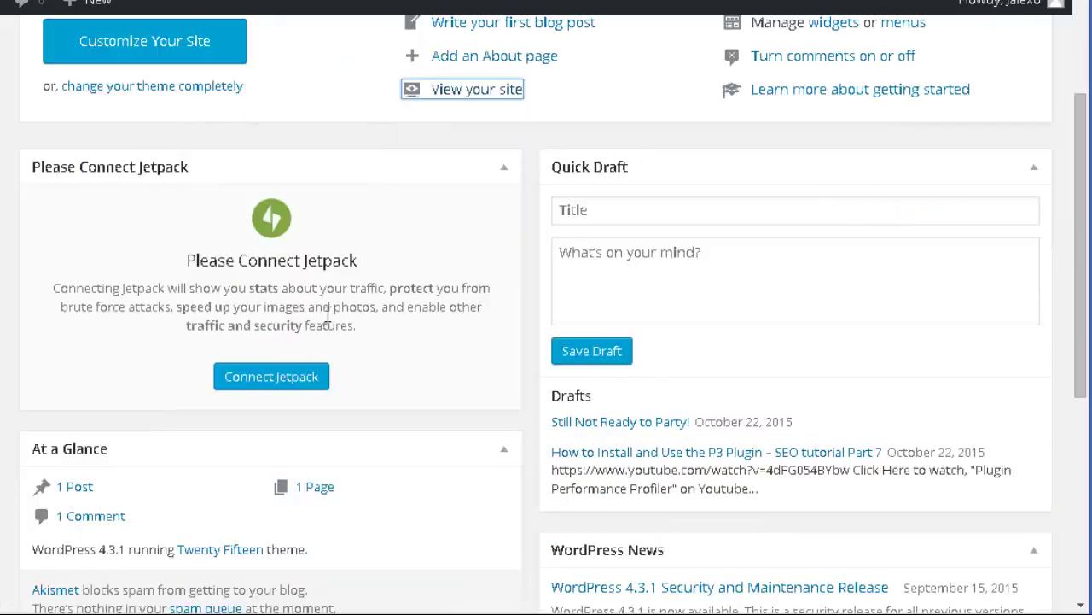
{"action": "scroll", "coordinate": [325, 271], "scroll_direction": "down", "scroll_amount": 1}
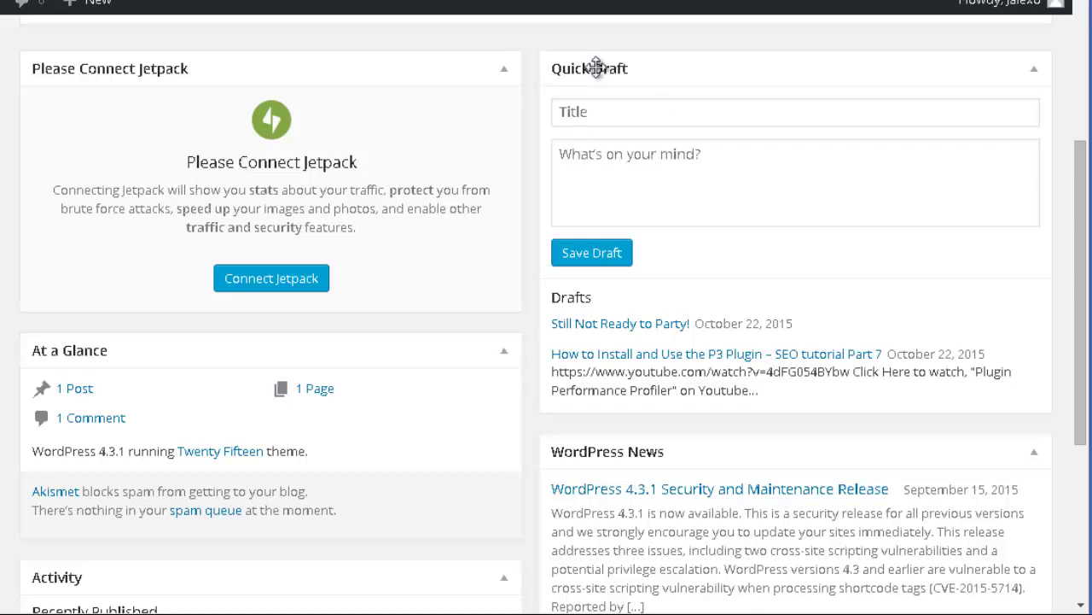
{"action": "left_click", "coordinate": [634, 120]}
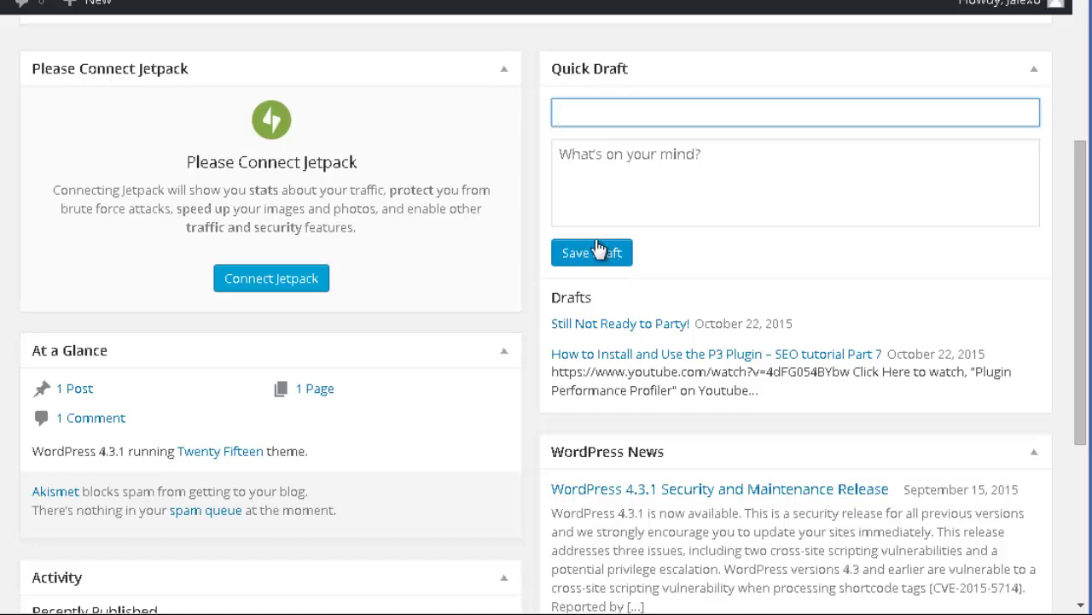
{"action": "scroll", "coordinate": [341, 190], "scroll_direction": "down", "scroll_amount": 2}
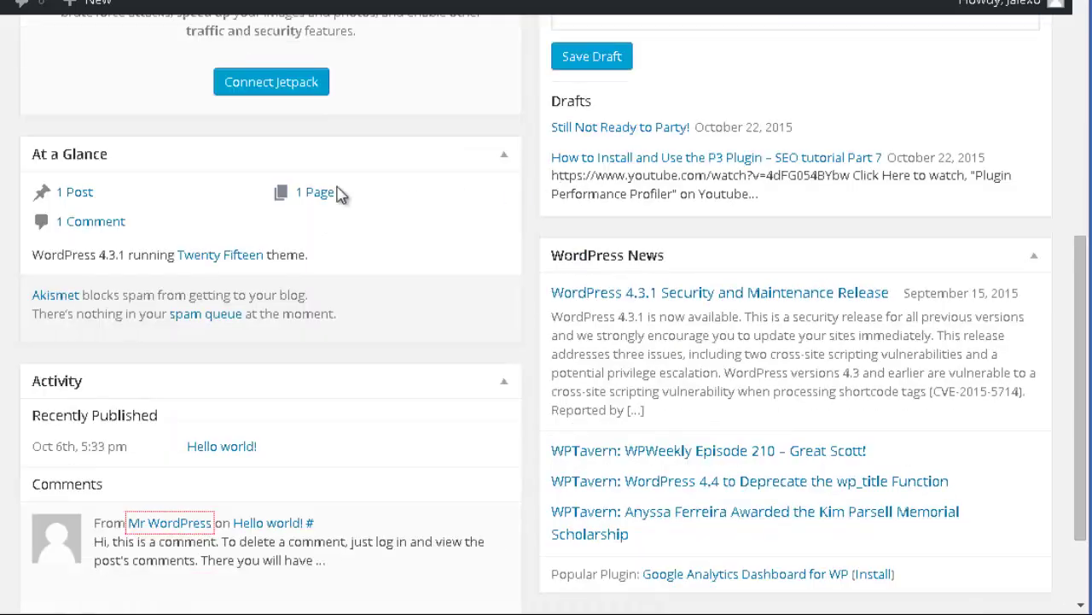
{"action": "scroll", "coordinate": [12, 183], "scroll_direction": "up", "scroll_amount": 1}
{"action": "scroll", "coordinate": [17, 182], "scroll_direction": "down", "scroll_amount": 1}
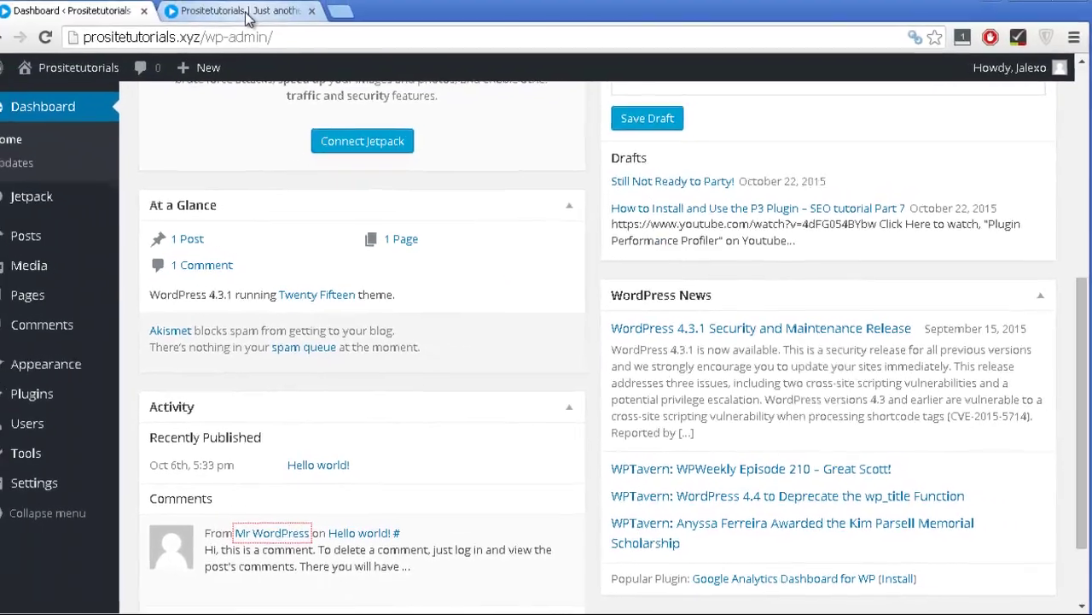
{"action": "left_click", "coordinate": [247, 14]}
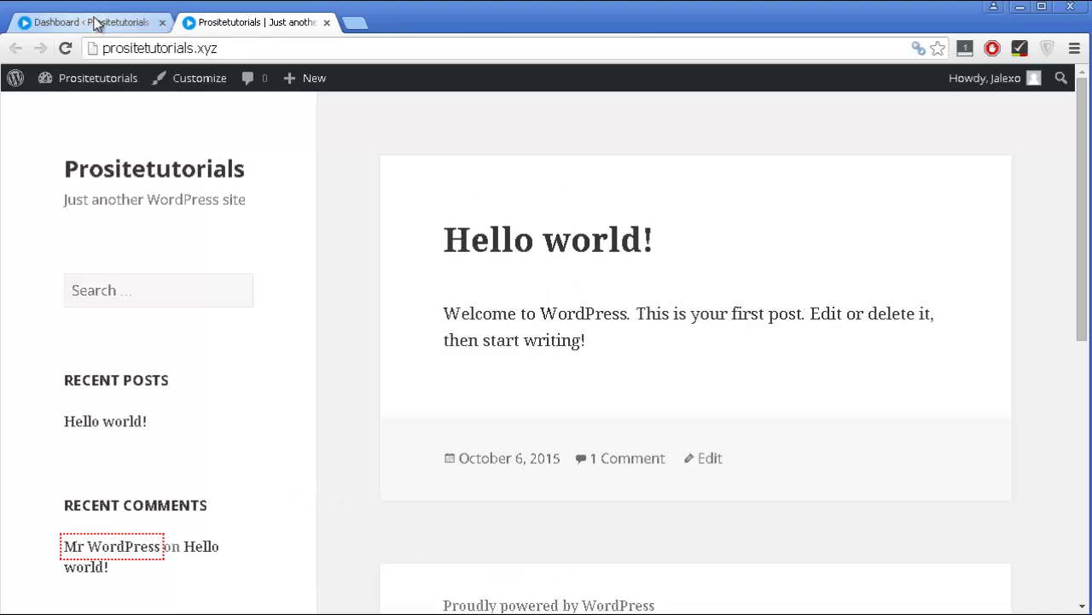
{"action": "left_click", "coordinate": [60, 4]}
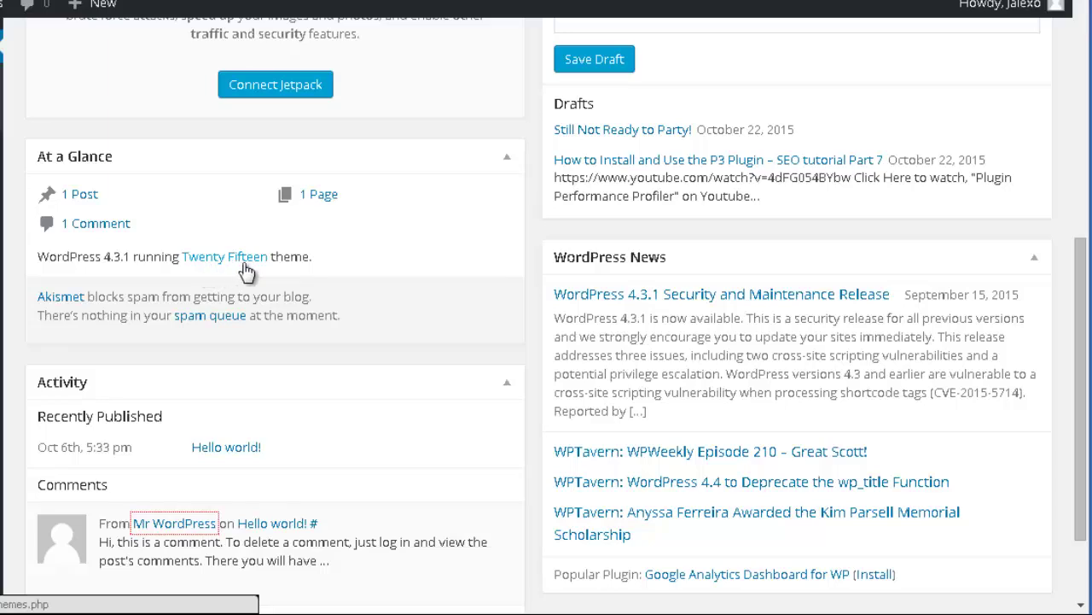
Look over the dashboard's Activity box and open the WordPress Updates page.
{"action": "scroll", "coordinate": [668, 267], "scroll_direction": "down", "scroll_amount": 2}
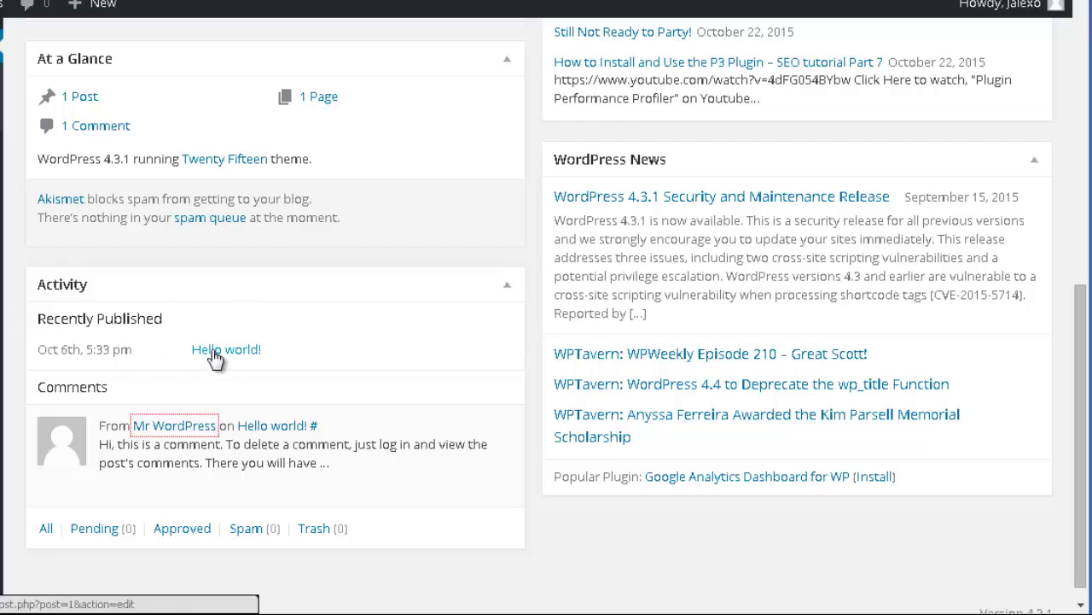
{"action": "scroll", "coordinate": [171, 359], "scroll_direction": "down", "scroll_amount": 1}
{"action": "mouse_move", "coordinate": [110, 422]}
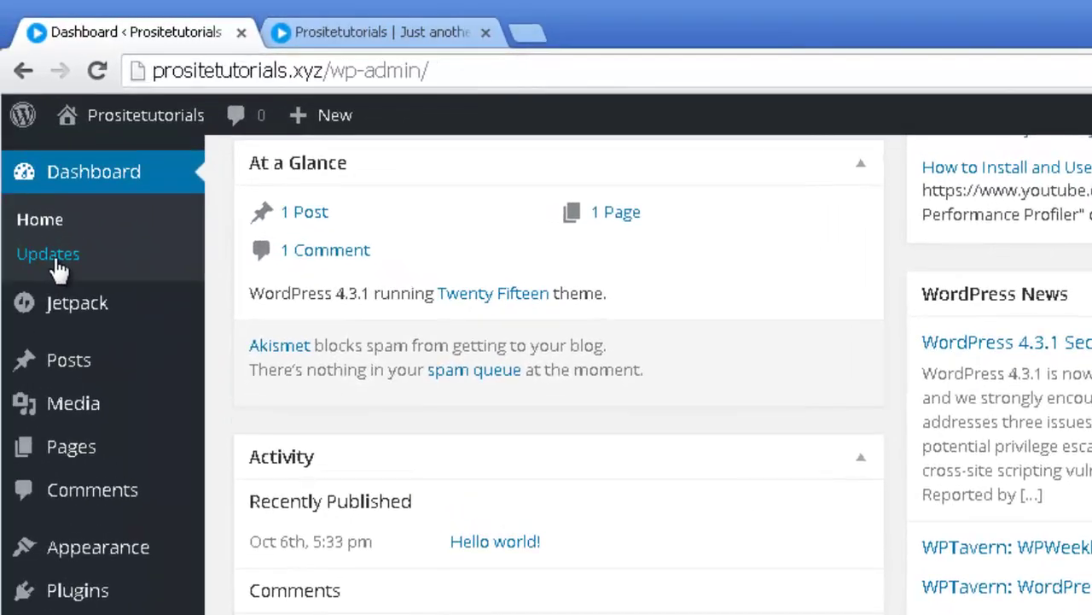
{"action": "left_click", "coordinate": [56, 268]}
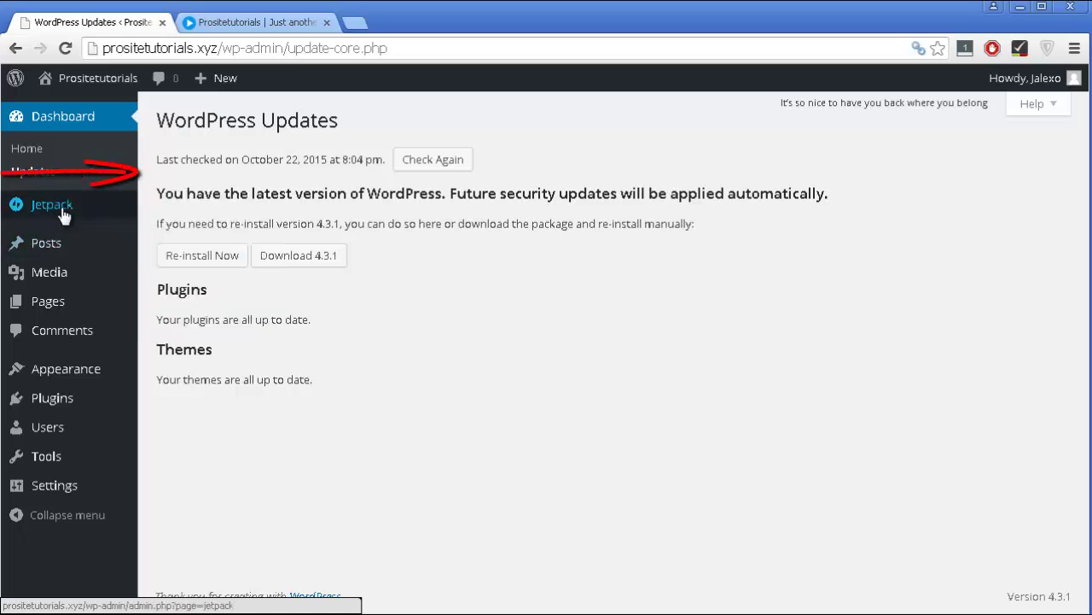
List all posts and preview the draft "How to Install and Use the P3 Plugin – SEO tutorial Part 7", closing the extra browser tabs.
{"action": "mouse_move", "coordinate": [66, 245]}
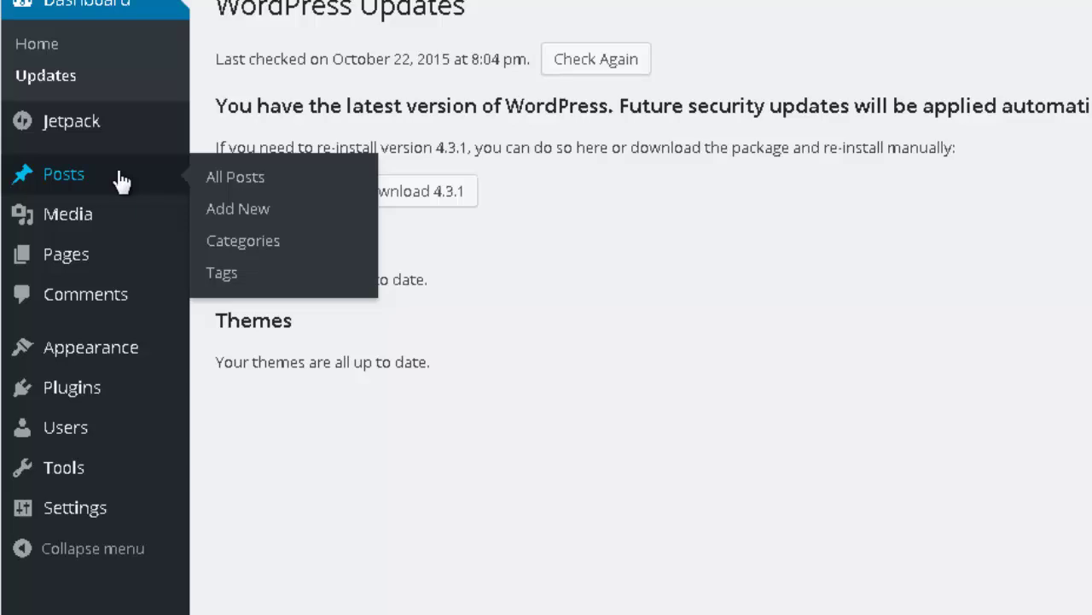
{"action": "left_click", "coordinate": [236, 178]}
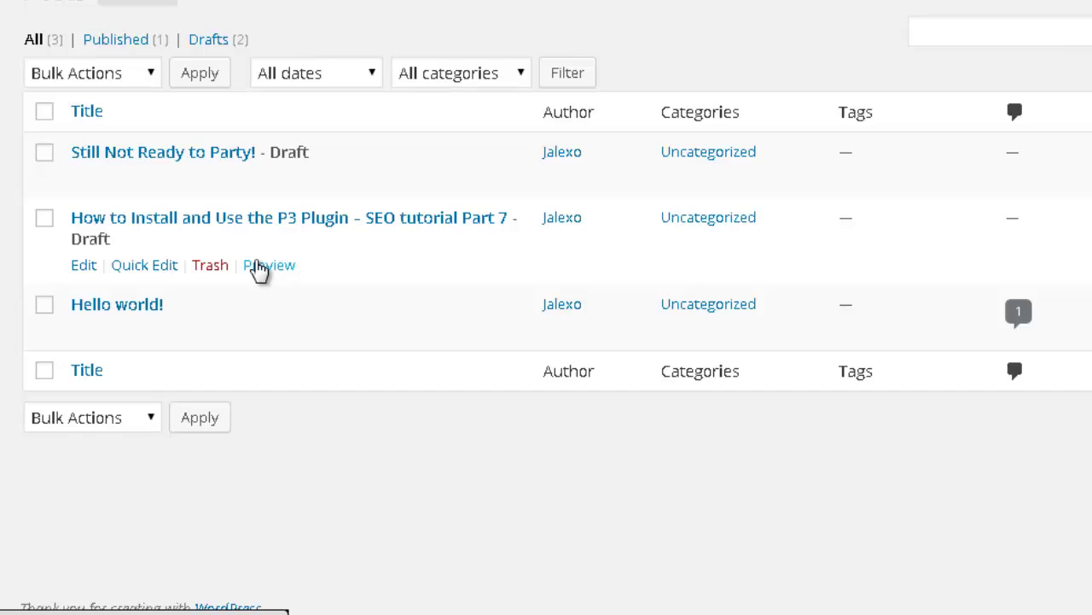
{"action": "right_click", "coordinate": [260, 268]}
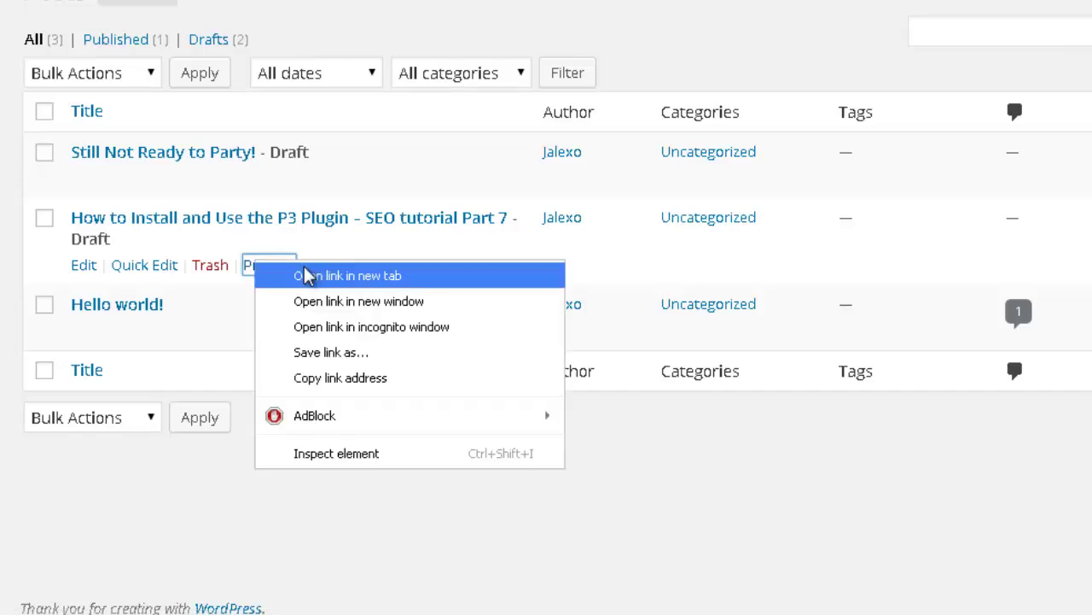
{"action": "left_click", "coordinate": [291, 275]}
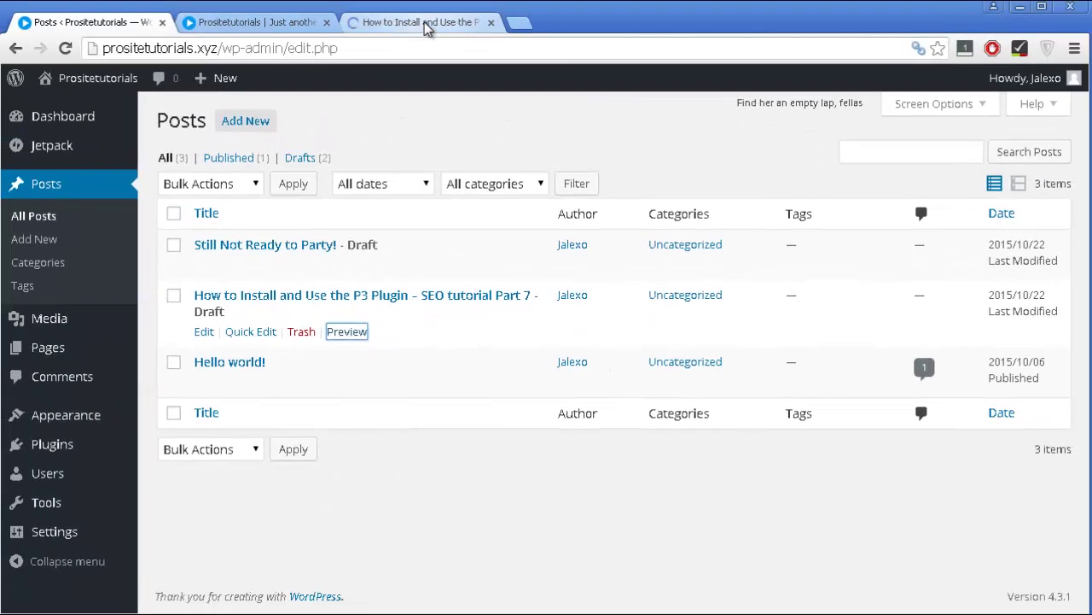
{"action": "left_click", "coordinate": [427, 28]}
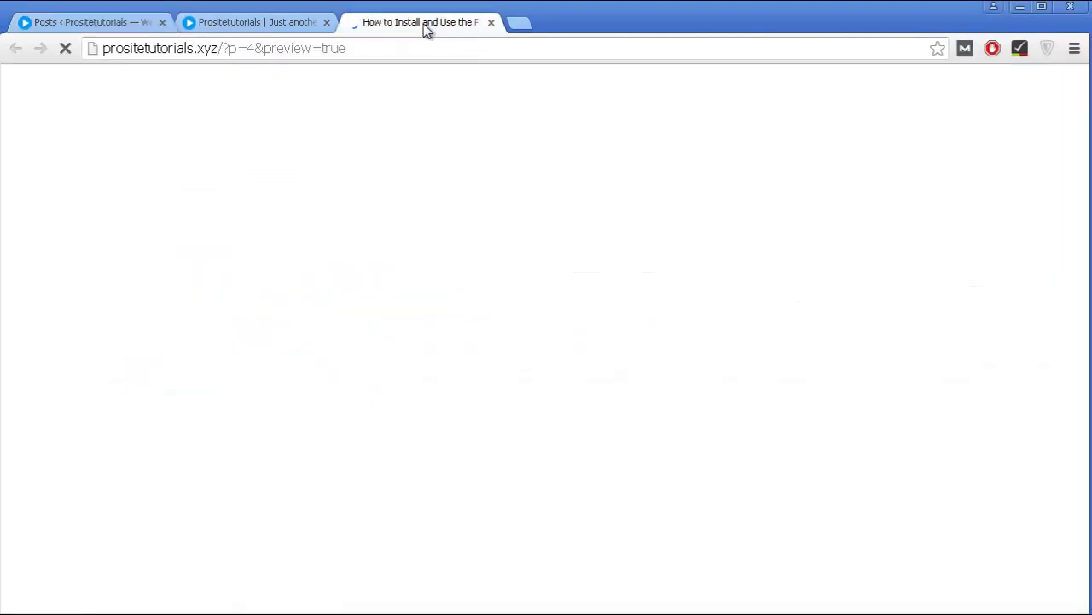
{"action": "scroll", "coordinate": [721, 418], "scroll_direction": "down", "scroll_amount": 10}
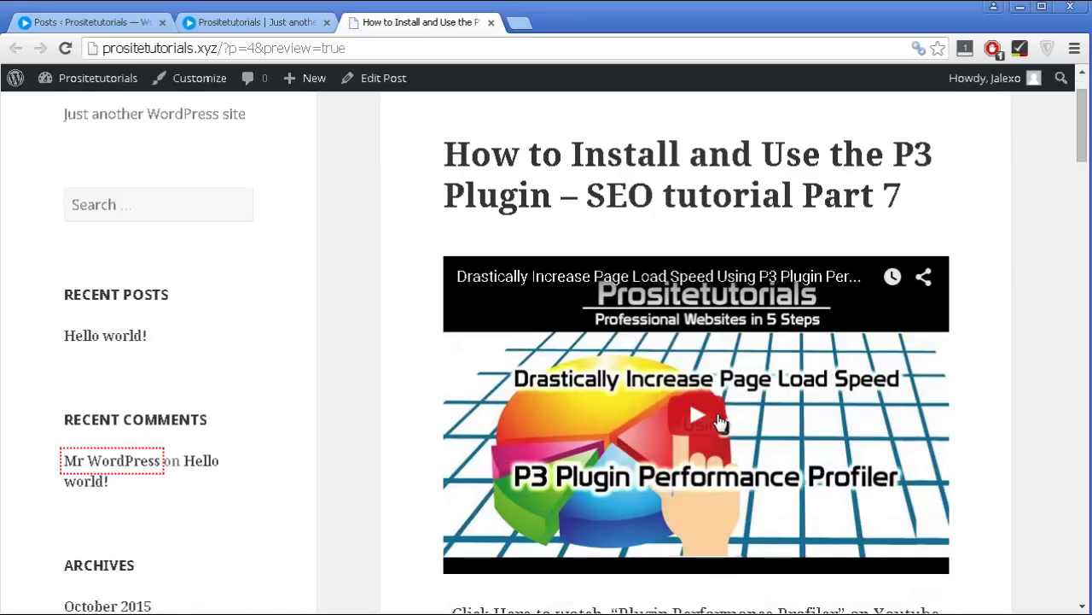
{"action": "scroll", "coordinate": [719, 395], "scroll_direction": "down", "scroll_amount": 15}
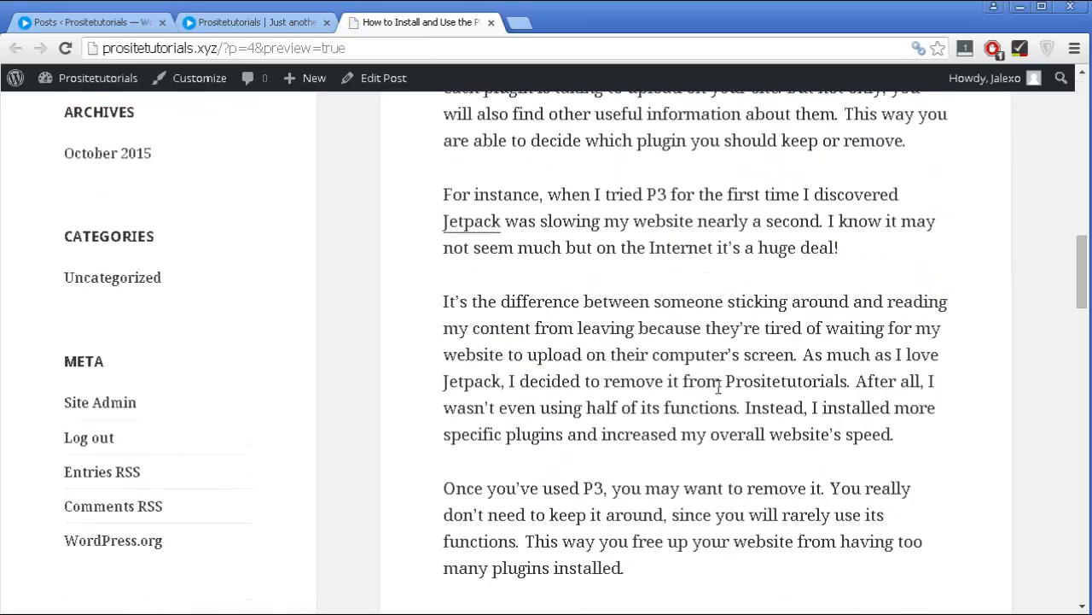
{"action": "scroll", "coordinate": [697, 371], "scroll_direction": "up", "scroll_amount": 20}
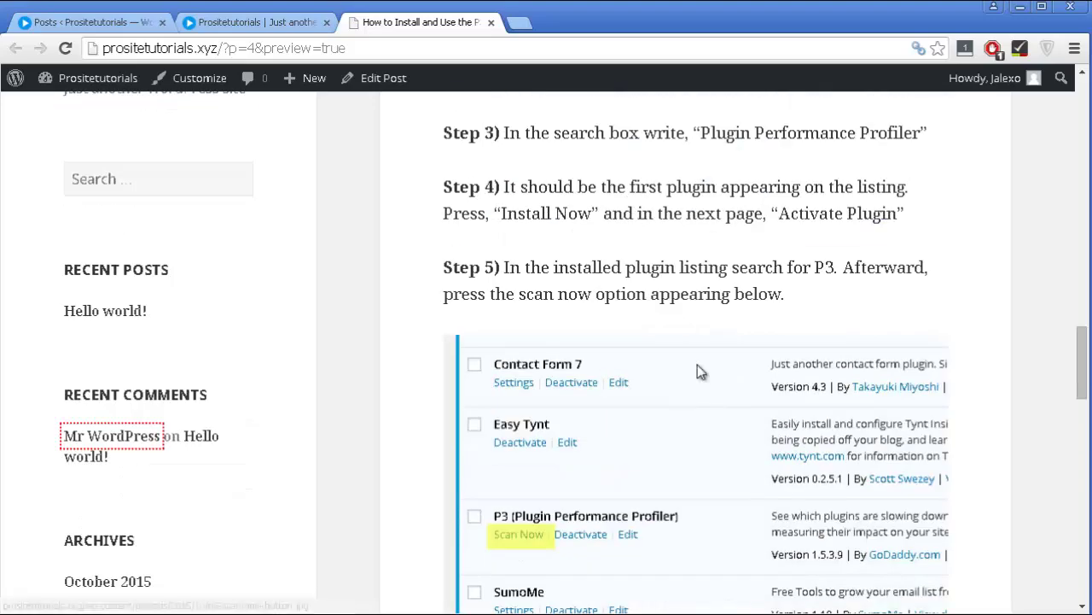
{"action": "left_click", "coordinate": [491, 22]}
{"action": "left_click", "coordinate": [326, 22]}
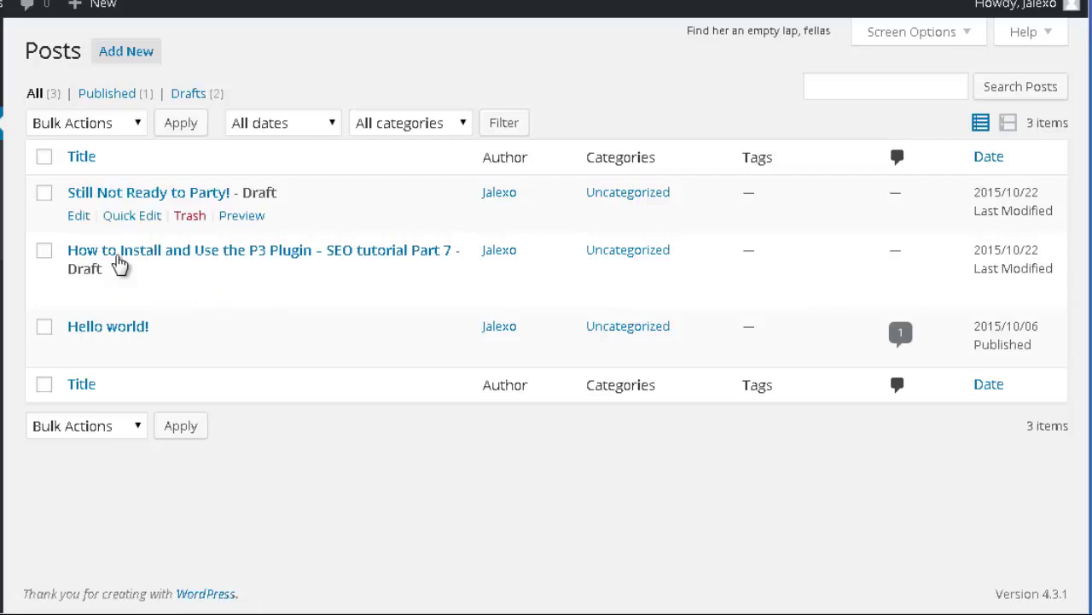
Look over the P3 Plugin draft's Quick Edit fields without saving, and open the draft in the full post editor.
{"action": "left_click", "coordinate": [126, 295]}
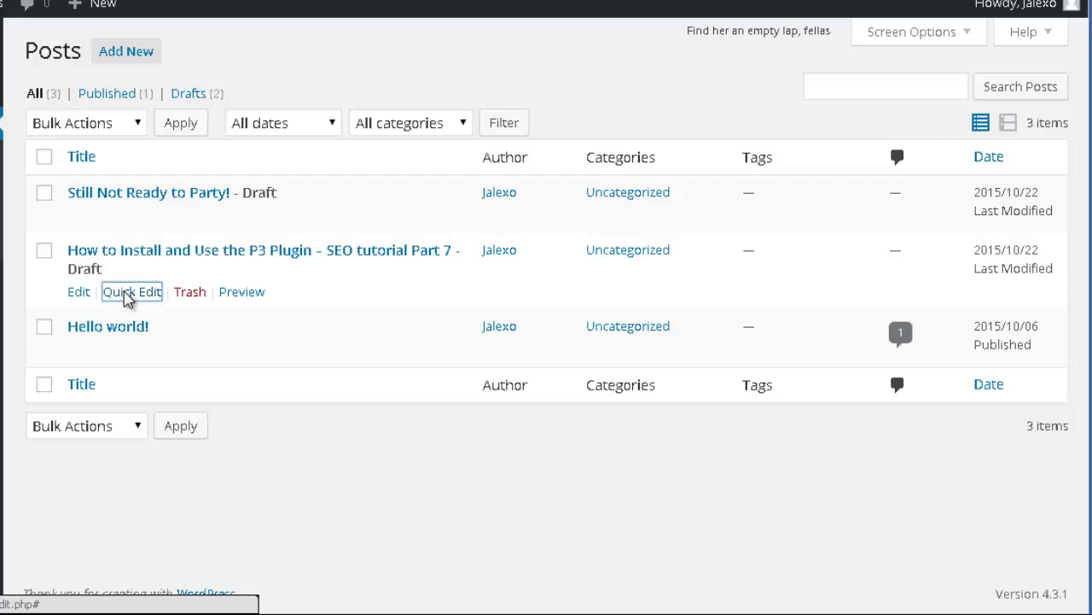
{"action": "scroll", "coordinate": [128, 282], "scroll_direction": "down", "scroll_amount": 1}
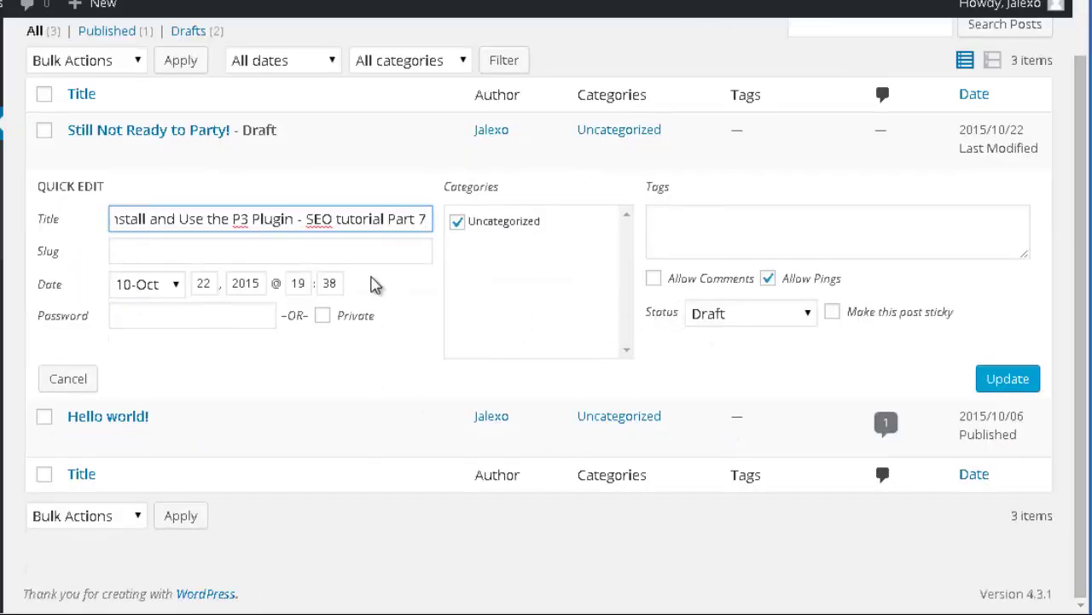
{"action": "left_click", "coordinate": [68, 378]}
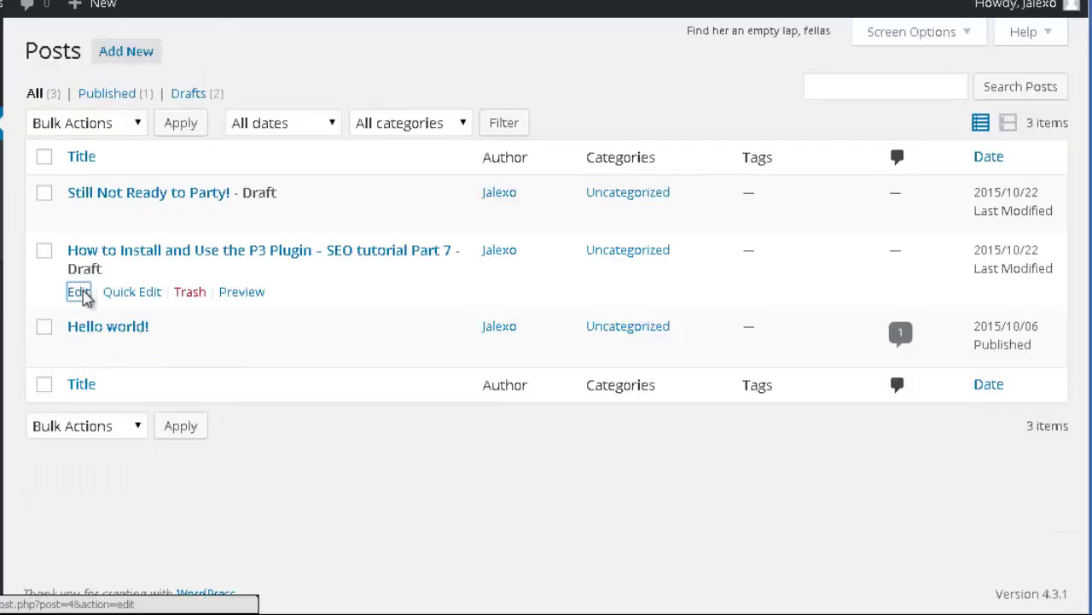
{"action": "left_click", "coordinate": [81, 293]}
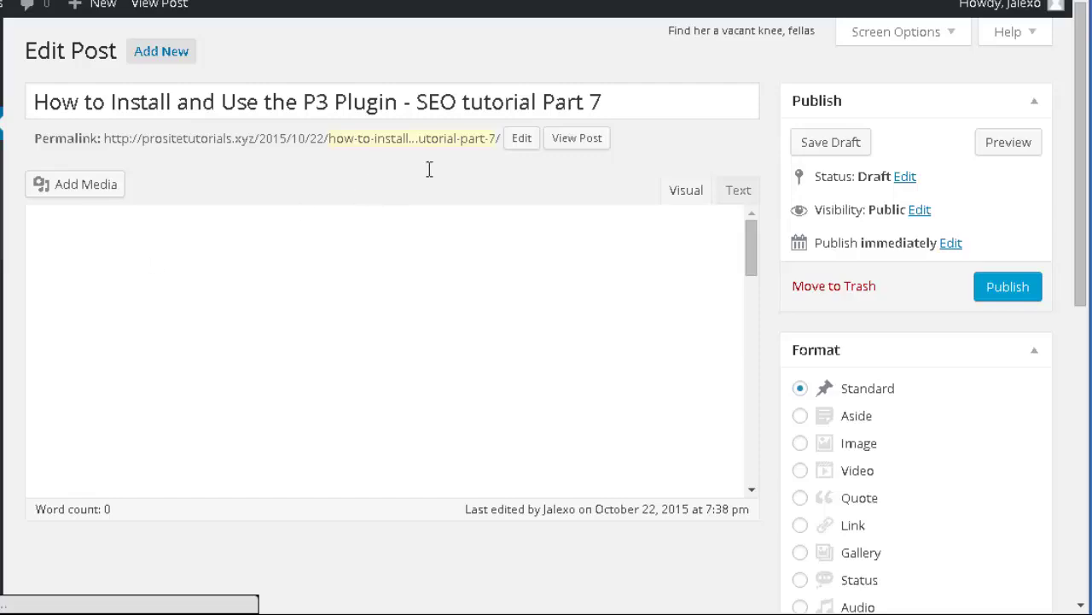
{"action": "scroll", "coordinate": [939, 288], "scroll_direction": "down", "scroll_amount": 5}
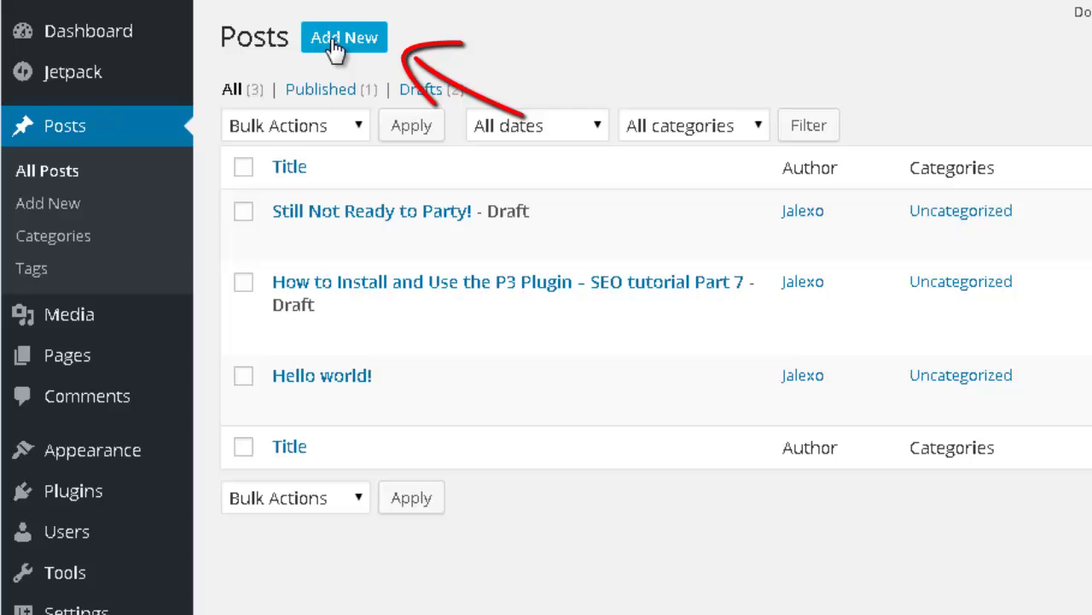
Look over the new post and Categories screens under Posts, and open the Media Library.
{"action": "left_click", "coordinate": [45, 205]}
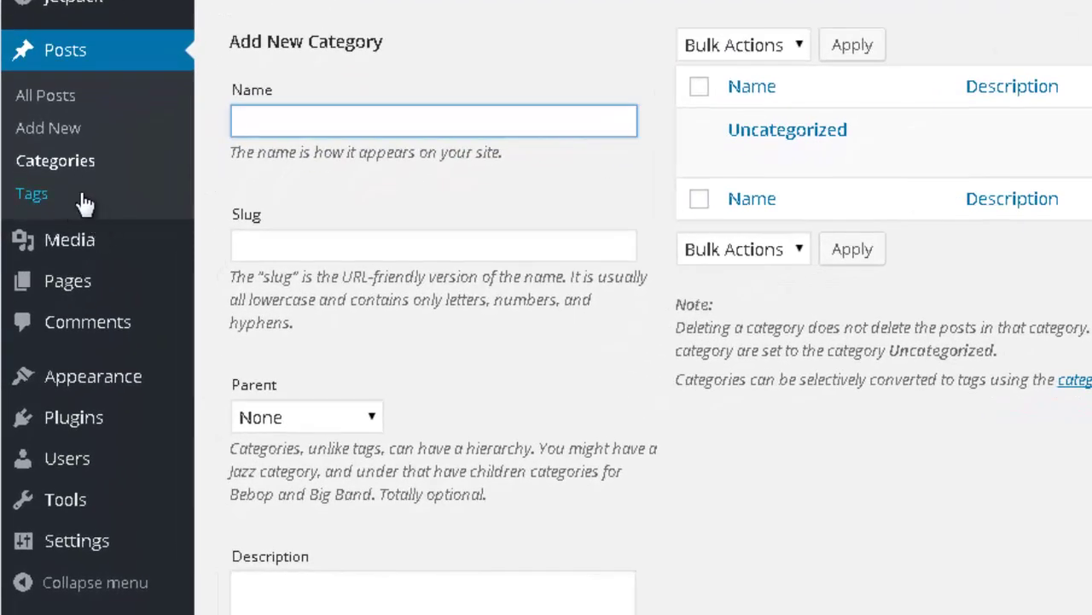
{"action": "scroll", "coordinate": [96, 223], "scroll_direction": "down", "scroll_amount": 1}
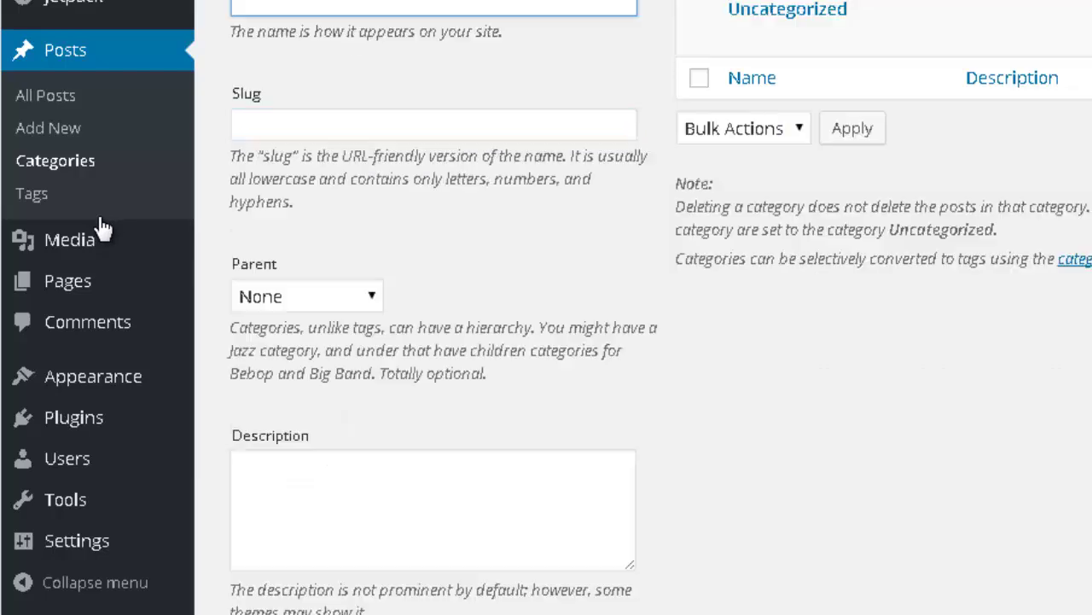
{"action": "mouse_move", "coordinate": [101, 245]}
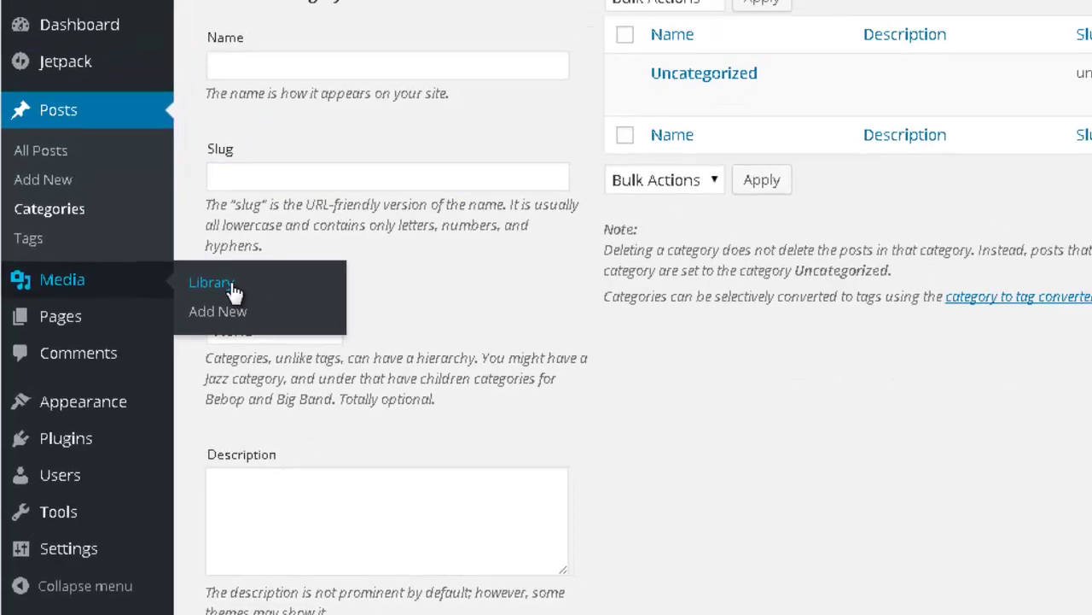
{"action": "left_click", "coordinate": [232, 291]}
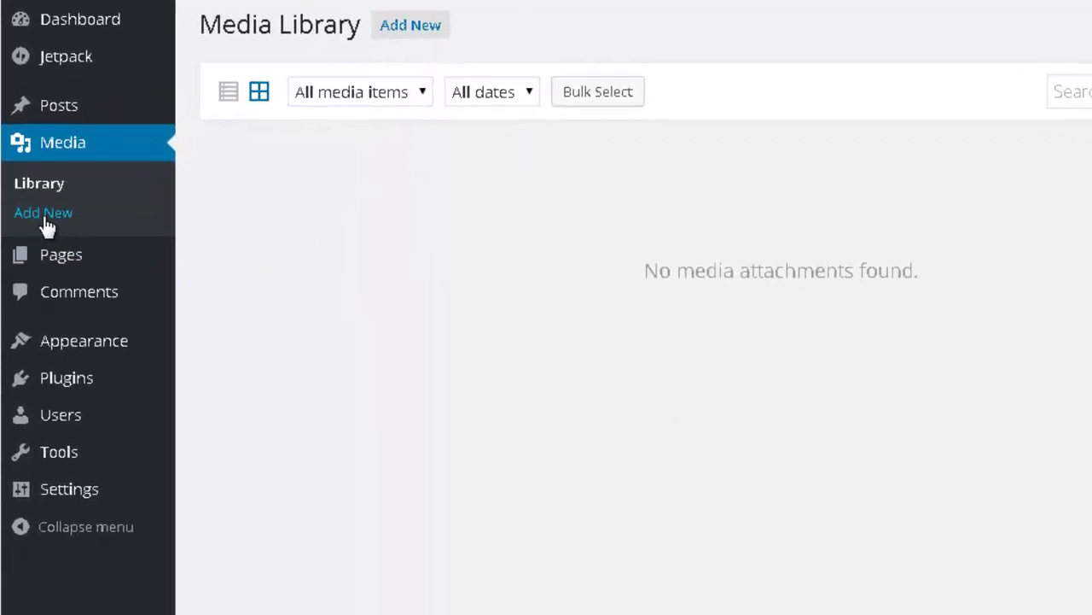
Open the list of all pages and look over the Sample Page entry and the option to add a page.
{"action": "mouse_move", "coordinate": [119, 265]}
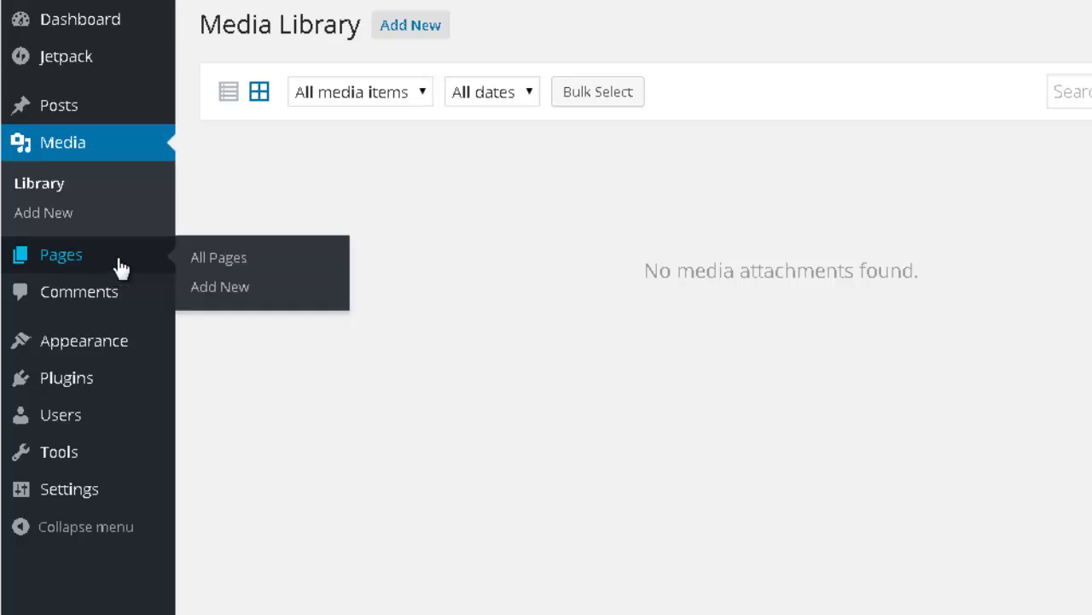
{"action": "left_click", "coordinate": [229, 266]}
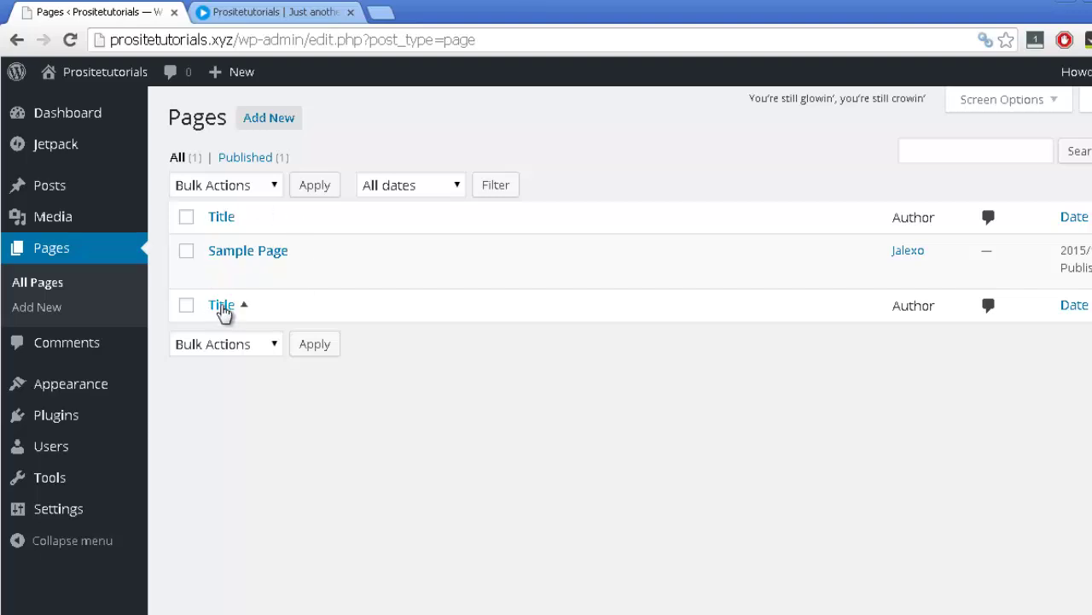
{"action": "mouse_move", "coordinate": [239, 263]}
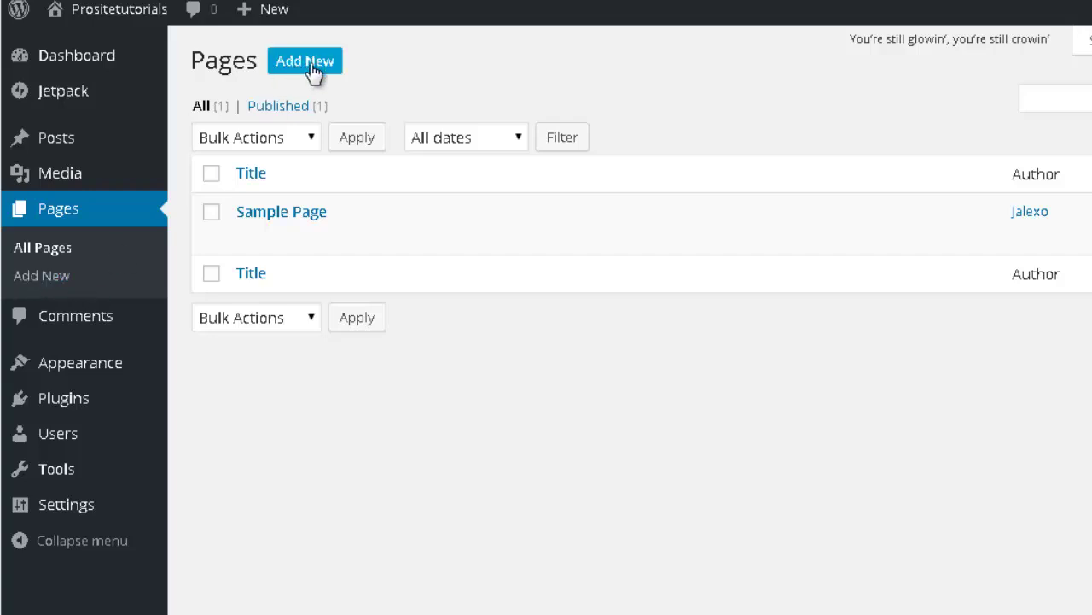
Open the Comments section and review its Pending, Approved, Spam and Trash lists.
{"action": "left_click", "coordinate": [101, 318]}
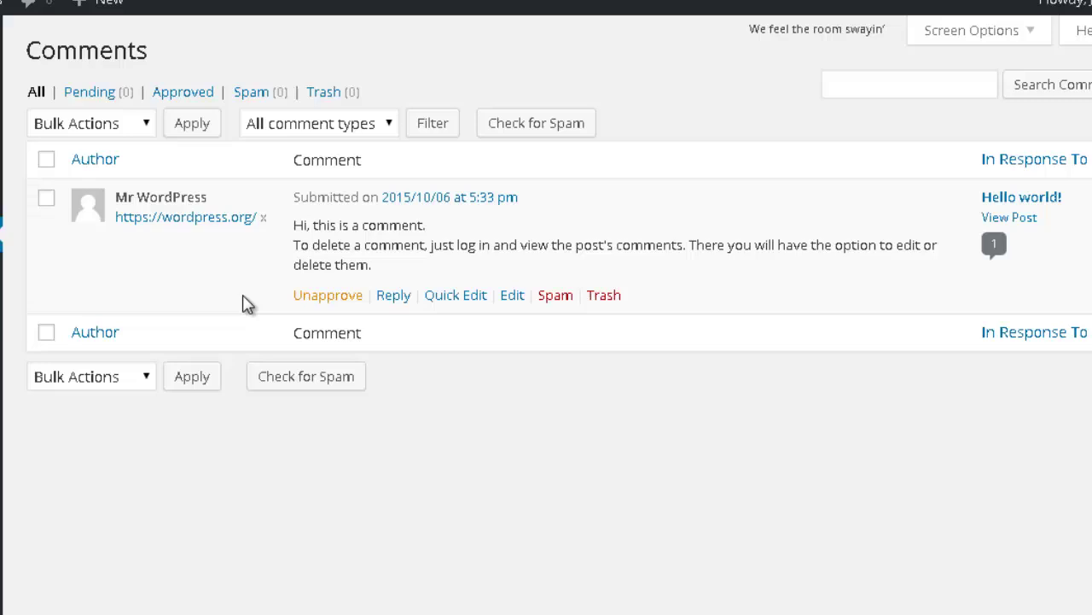
{"action": "left_click", "coordinate": [89, 95]}
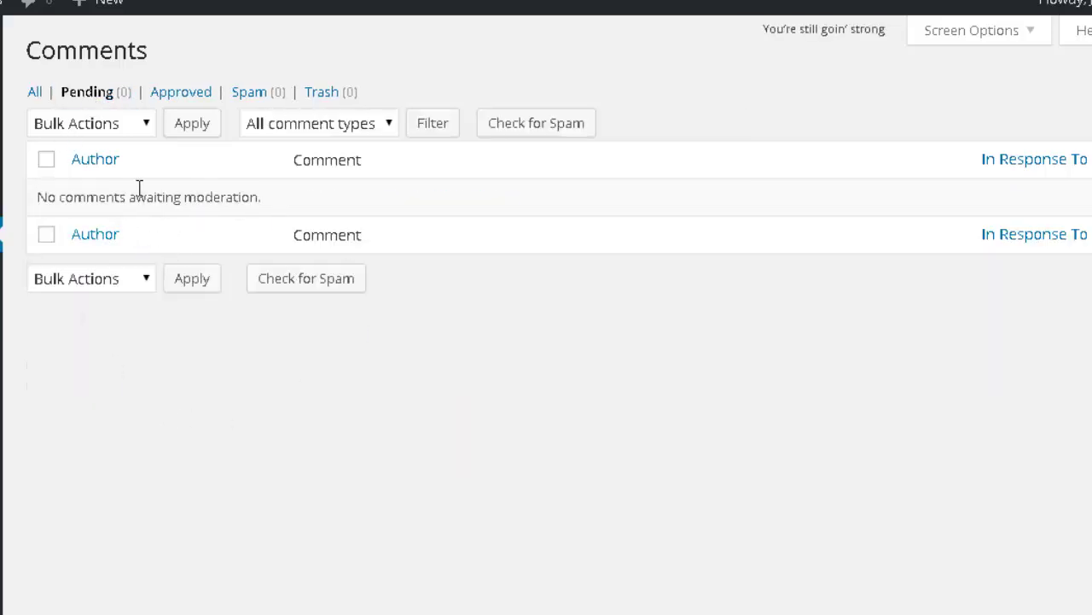
{"action": "left_click", "coordinate": [193, 102]}
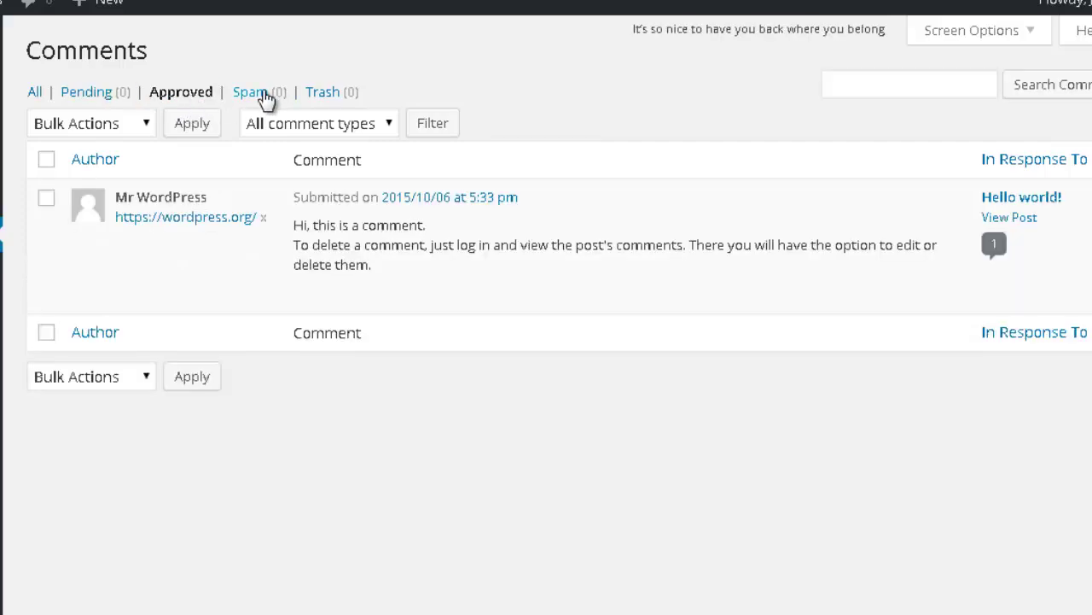
{"action": "left_click", "coordinate": [262, 94]}
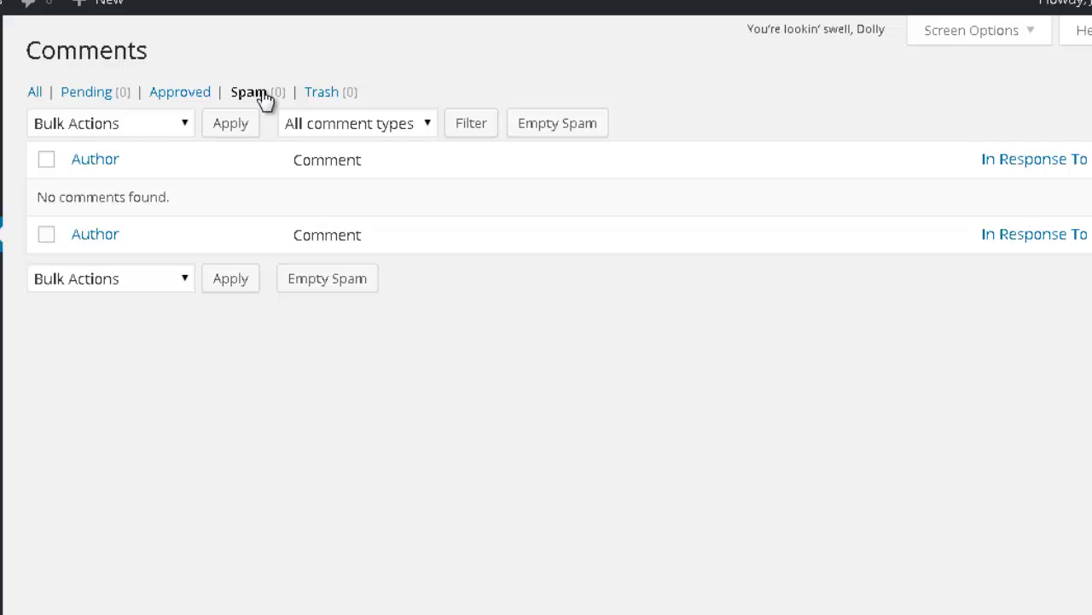
{"action": "left_click", "coordinate": [333, 92]}
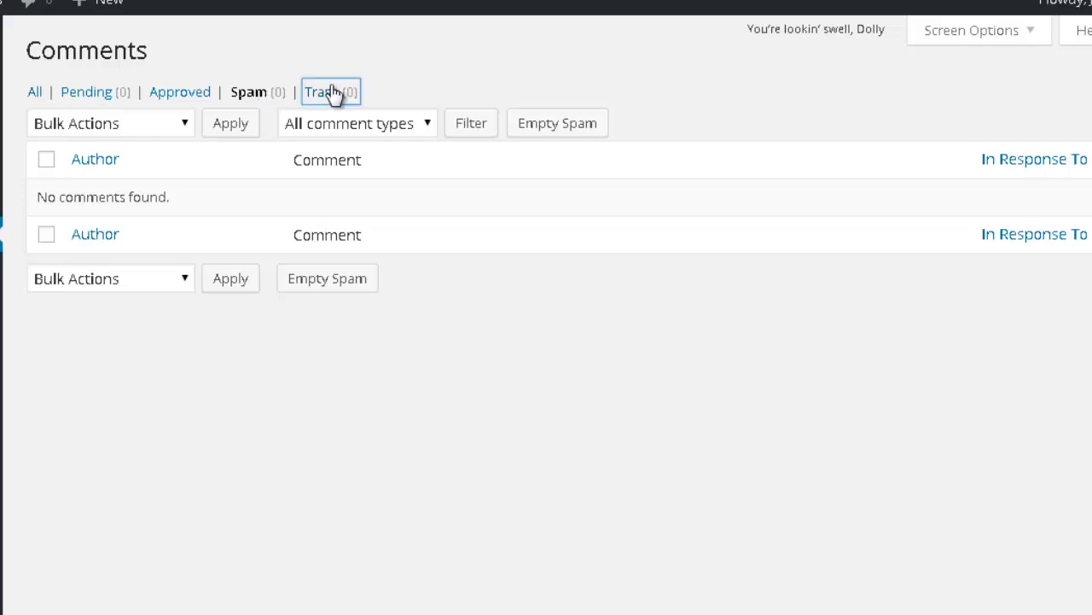
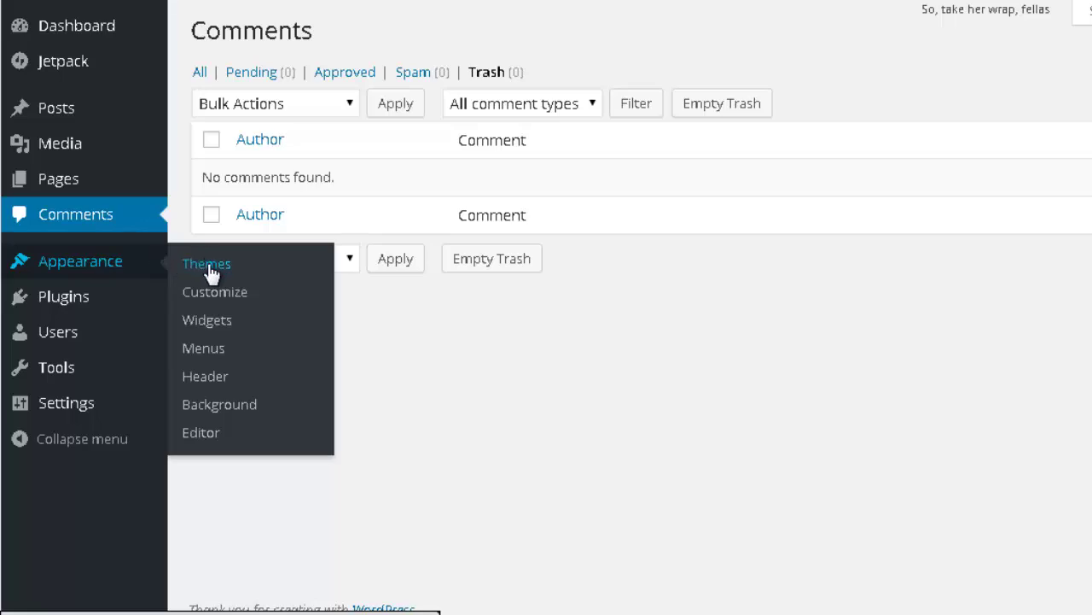
Open the installed themes, browse the popular themes available to add, and return to the installed themes.
{"action": "left_click", "coordinate": [209, 267]}
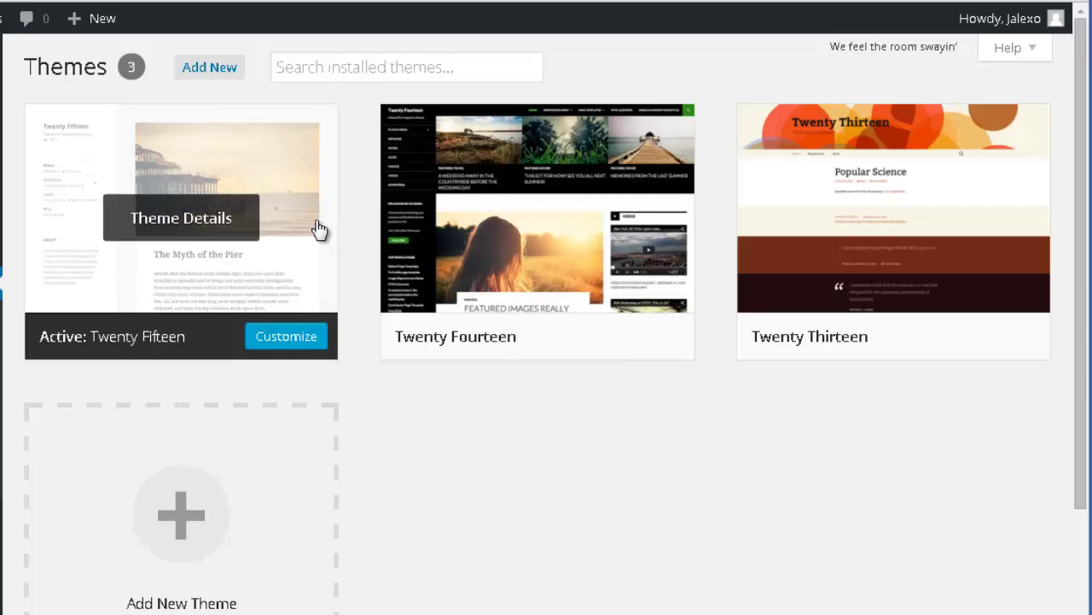
{"action": "left_click", "coordinate": [203, 74]}
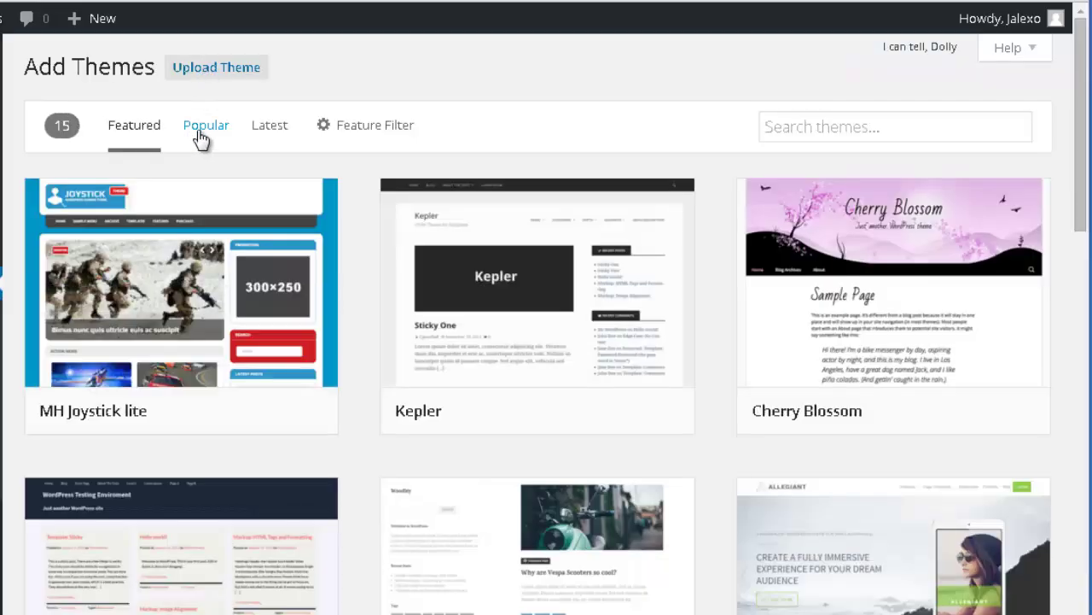
{"action": "left_click", "coordinate": [202, 139]}
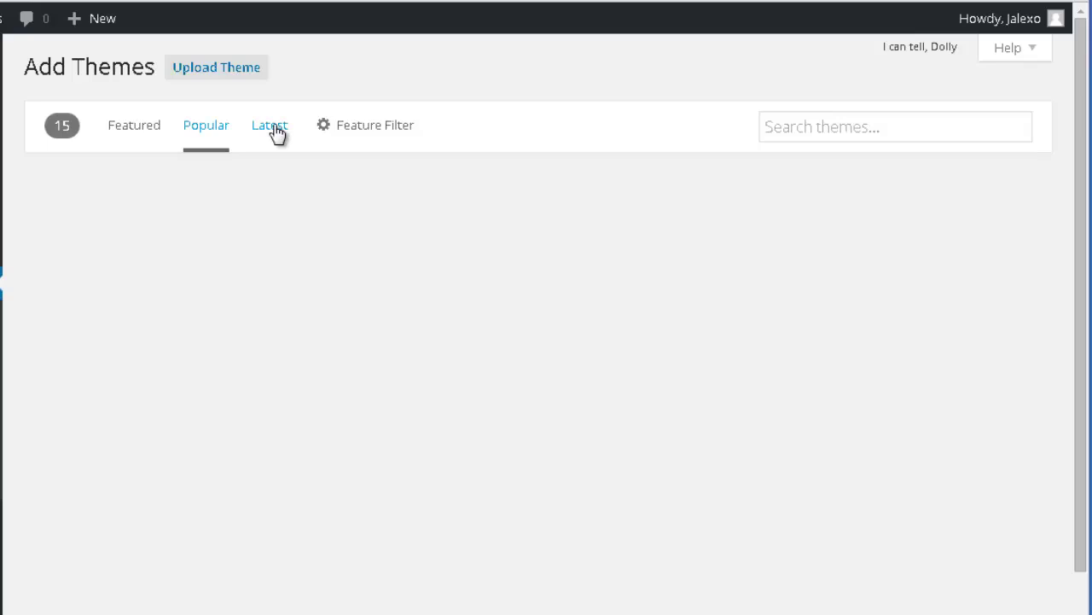
{"action": "scroll", "coordinate": [558, 224], "scroll_direction": "down", "scroll_amount": 10}
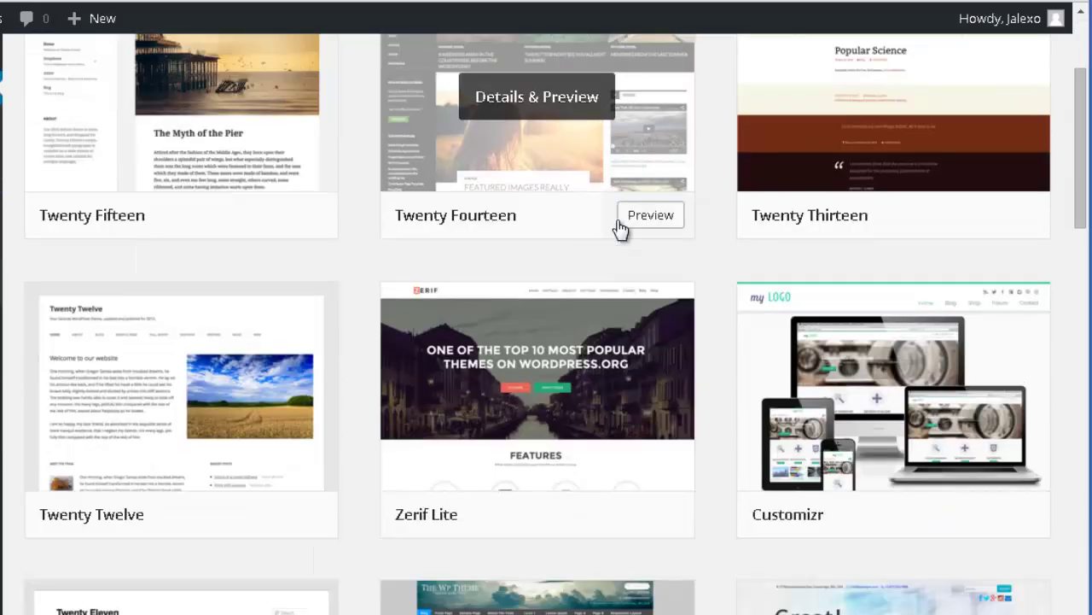
{"action": "scroll", "coordinate": [529, 237], "scroll_direction": "down", "scroll_amount": 3}
{"action": "scroll", "coordinate": [530, 236], "scroll_direction": "up", "scroll_amount": 15}
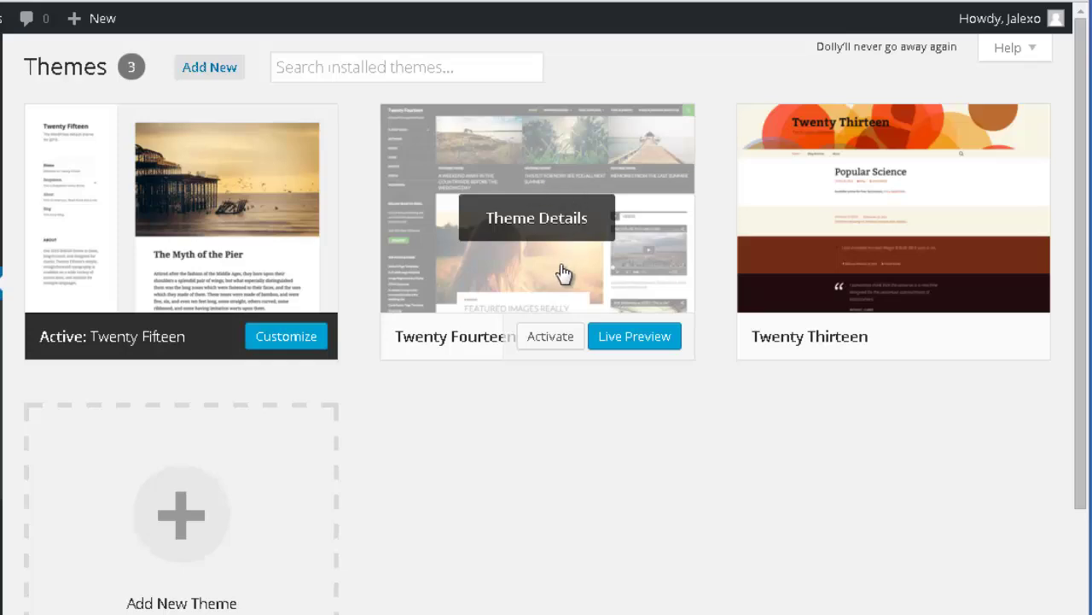
Activate the Twenty Fourteen theme and reload the live site to check its new design.
{"action": "left_click", "coordinate": [541, 339]}
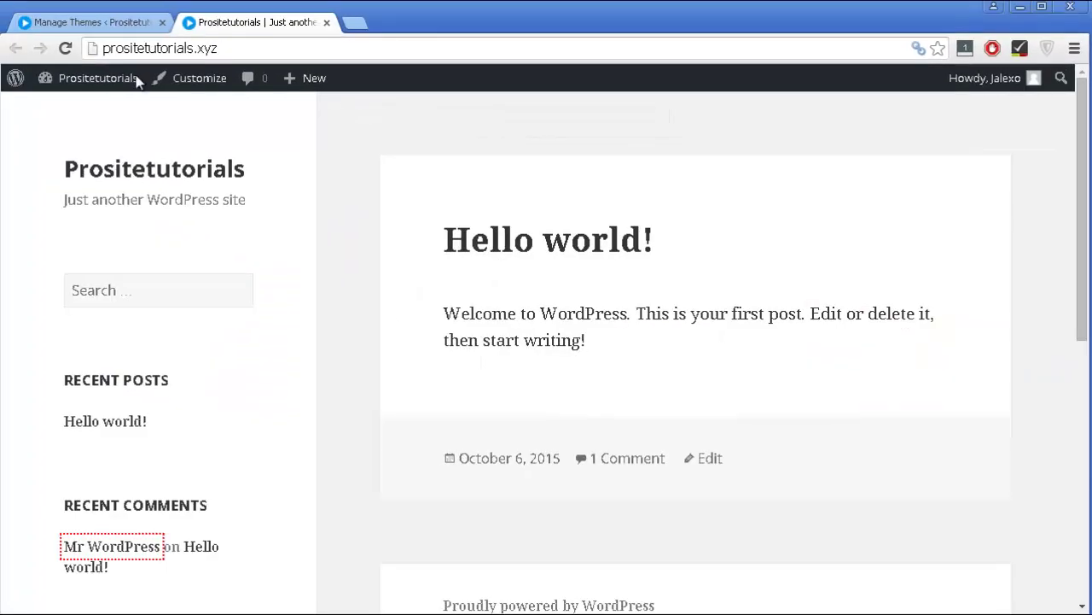
{"action": "left_click", "coordinate": [67, 49]}
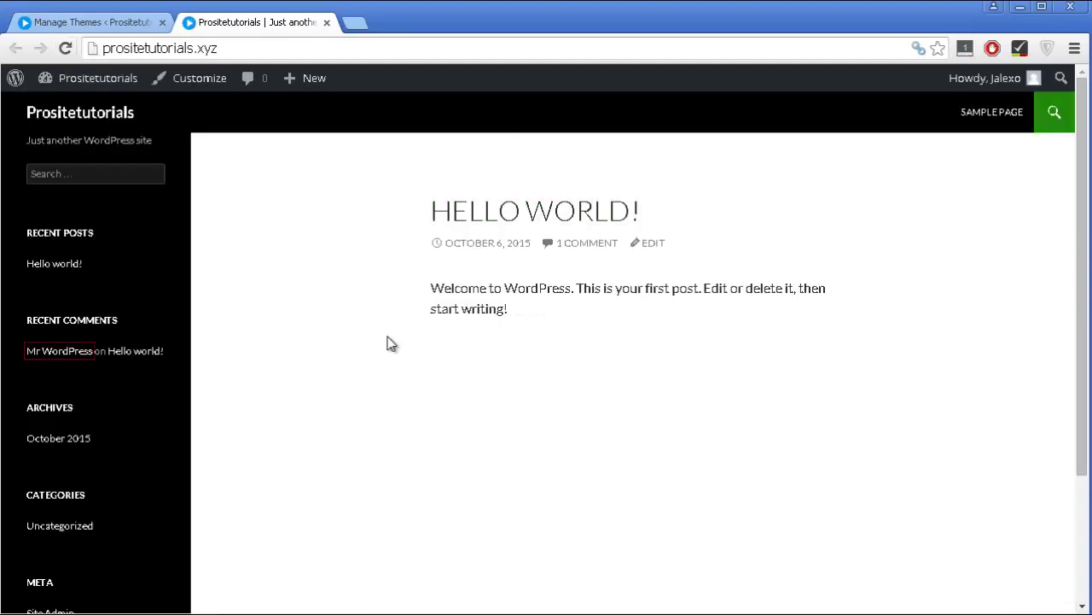
{"action": "left_click", "coordinate": [71, 26]}
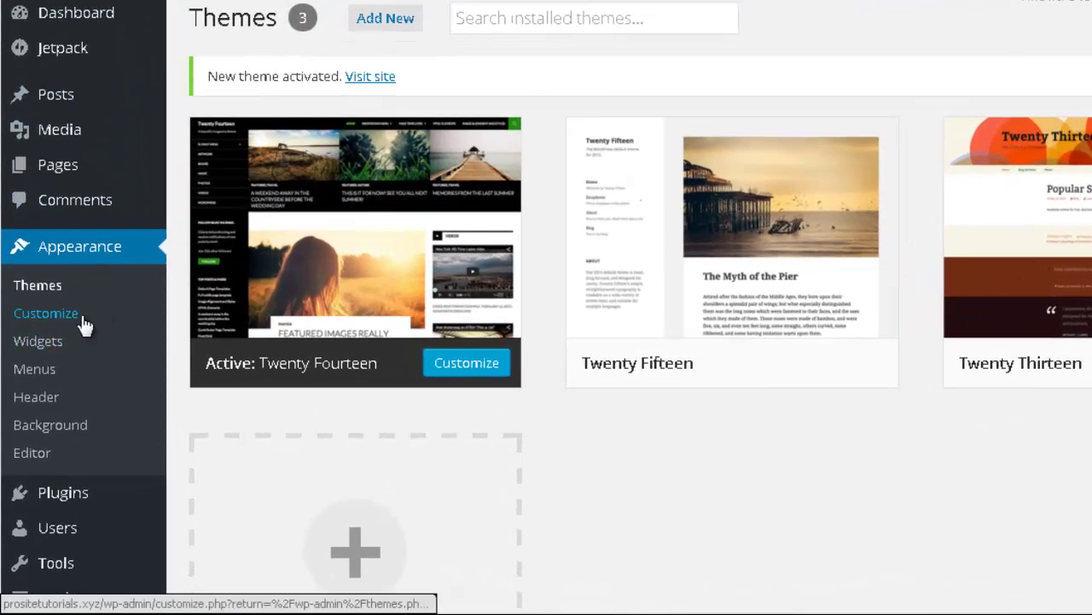
Look over the theme Customizer without changing anything, and compare the Widgets page with the live site's sidebar.
{"action": "left_click", "coordinate": [82, 318]}
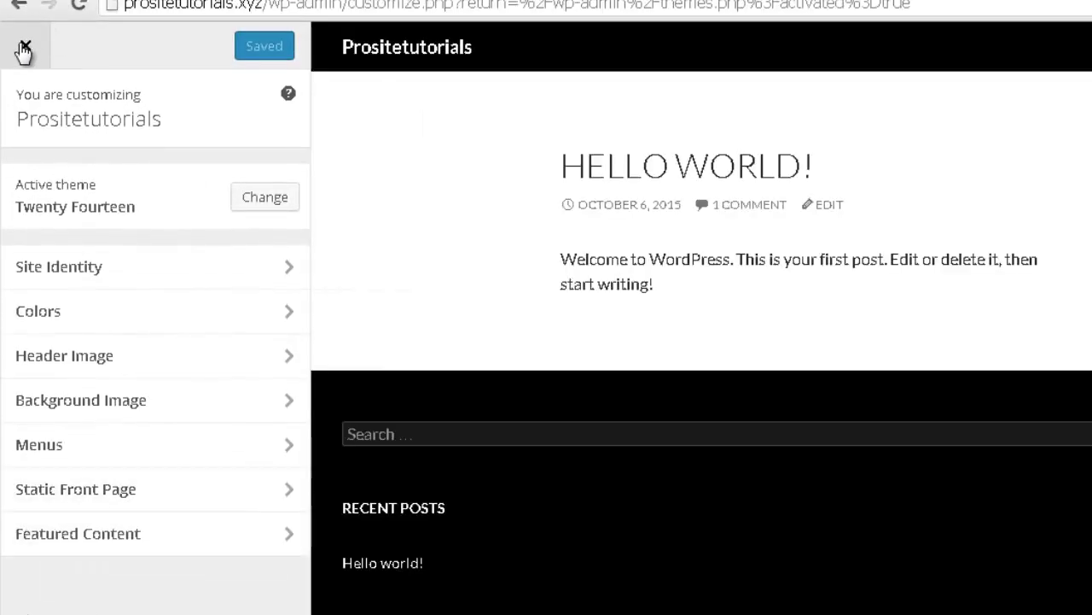
{"action": "left_click", "coordinate": [24, 48]}
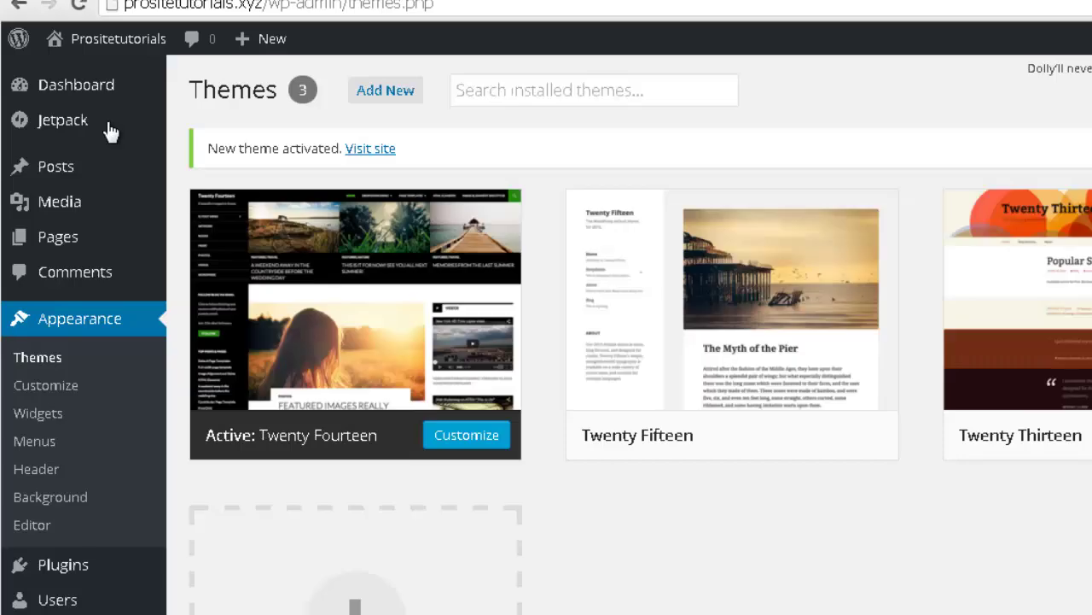
{"action": "scroll", "coordinate": [107, 128], "scroll_direction": "down", "scroll_amount": 1}
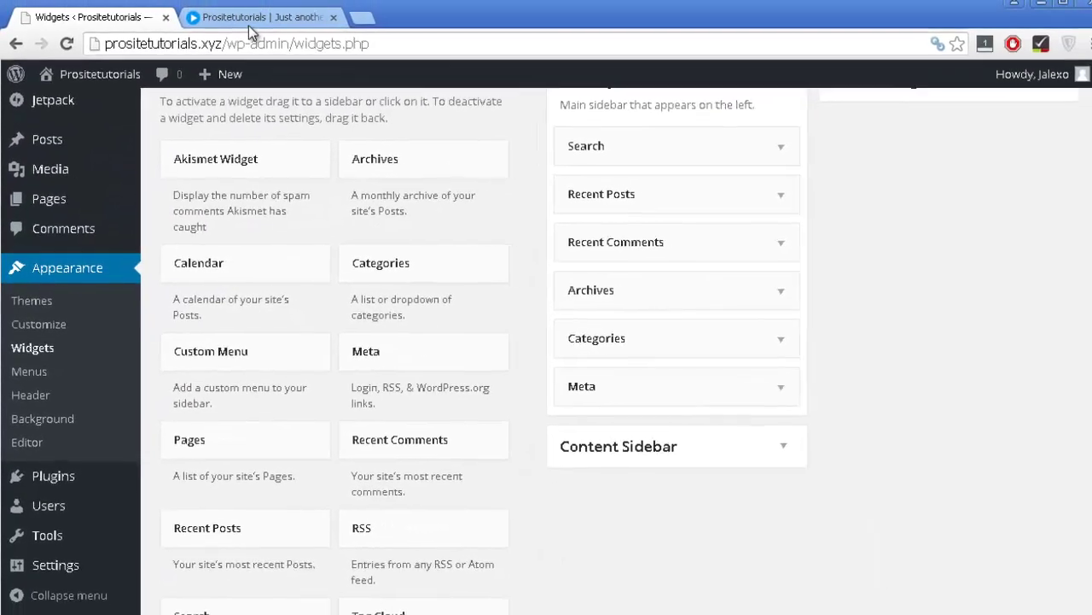
{"action": "left_click", "coordinate": [249, 23]}
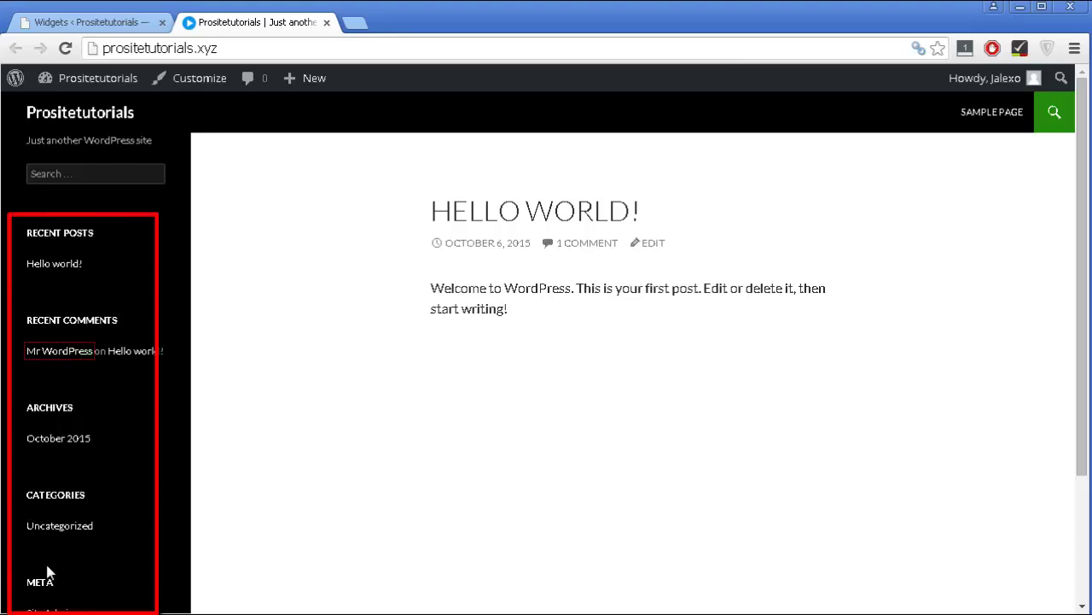
{"action": "left_click", "coordinate": [105, 25]}
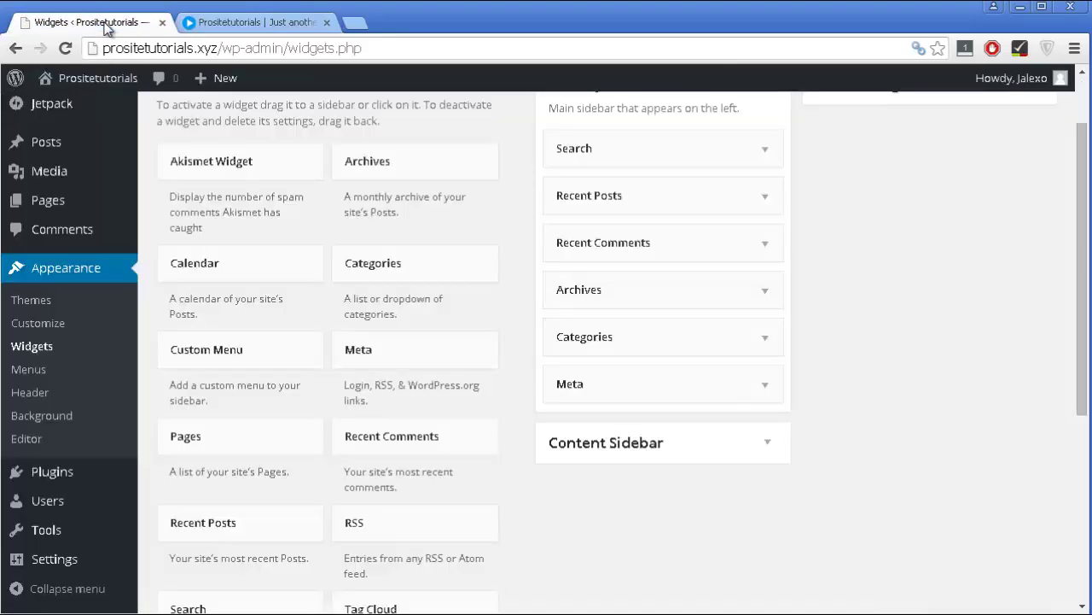
Remove the Search, Recent Posts, Recent Comments, Archives, Categories and Meta widgets from the Primary Sidebar.
{"action": "left_click_drag", "start_coordinate": [563, 148], "coordinate": [375, 256]}
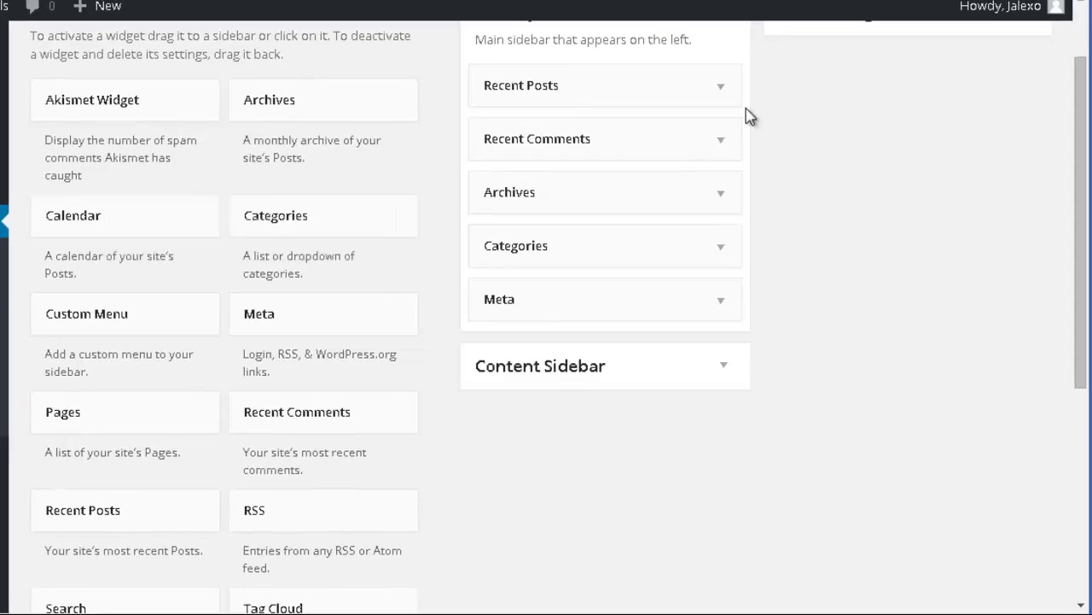
{"action": "left_click_drag", "start_coordinate": [781, 175], "coordinate": [323, 200]}
{"action": "left_click_drag", "start_coordinate": [218, 145], "coordinate": [218, 148]}
{"action": "scroll", "coordinate": [512, 136], "scroll_direction": "up", "scroll_amount": 2}
{"action": "left_click_drag", "start_coordinate": [626, 188], "coordinate": [372, 271]}
{"action": "left_click_drag", "start_coordinate": [713, 182], "coordinate": [367, 226]}
{"action": "left_click_drag", "start_coordinate": [678, 182], "coordinate": [452, 205]}
{"action": "left_click_drag", "start_coordinate": [512, 182], "coordinate": [349, 85]}
{"action": "scroll", "coordinate": [334, 54], "scroll_direction": "down", "scroll_amount": 2}
{"action": "scroll", "coordinate": [402, 190], "scroll_direction": "up", "scroll_amount": 2}
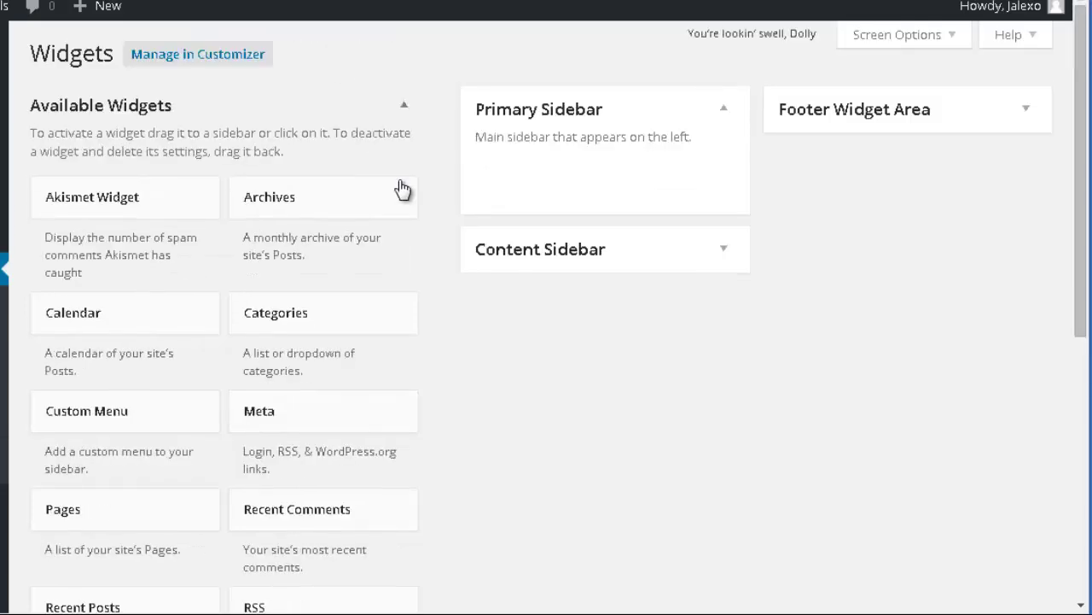
Add the Calendar and Recent Posts widgets to the Primary Sidebar and reload the live site to check them.
{"action": "left_click_drag", "start_coordinate": [188, 315], "coordinate": [482, 198]}
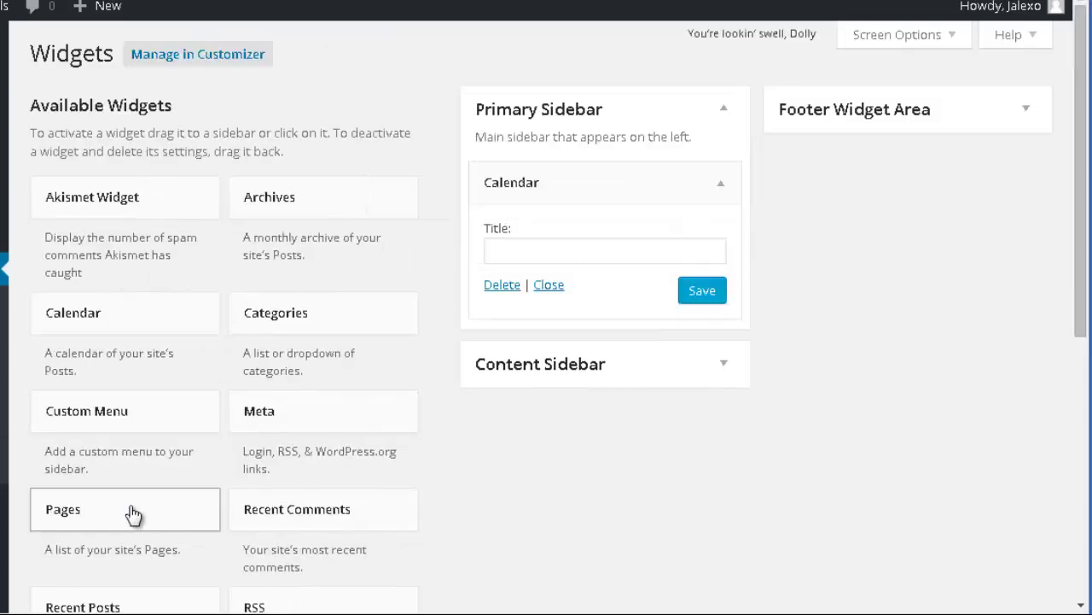
{"action": "scroll", "coordinate": [125, 499], "scroll_direction": "down", "scroll_amount": 1}
{"action": "left_click_drag", "start_coordinate": [125, 500], "coordinate": [589, 220]}
{"action": "scroll", "coordinate": [607, 183], "scroll_direction": "up", "scroll_amount": 1}
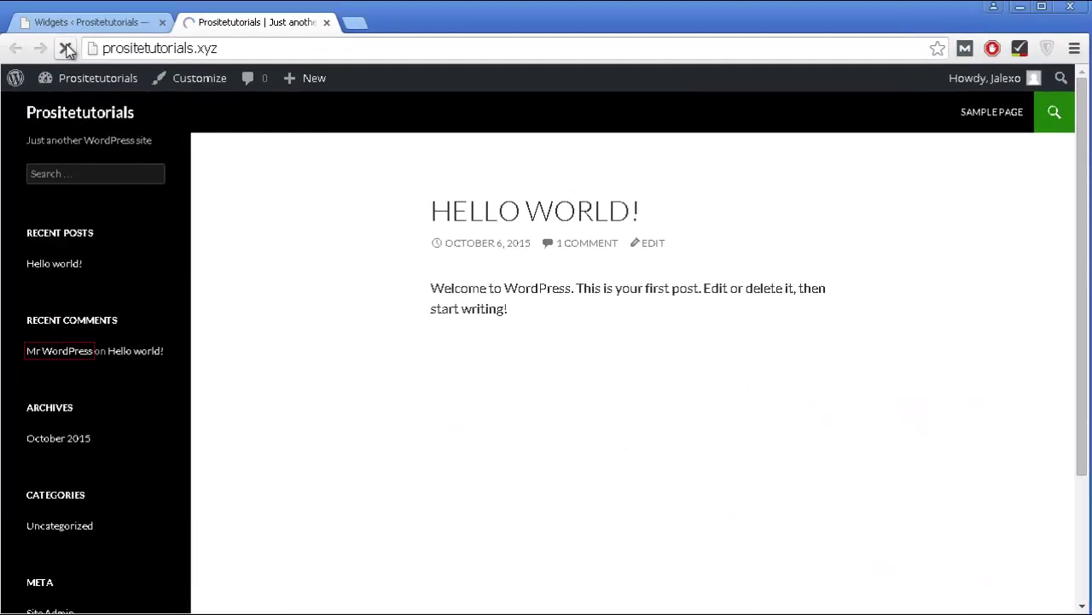
{"action": "left_click", "coordinate": [67, 49]}
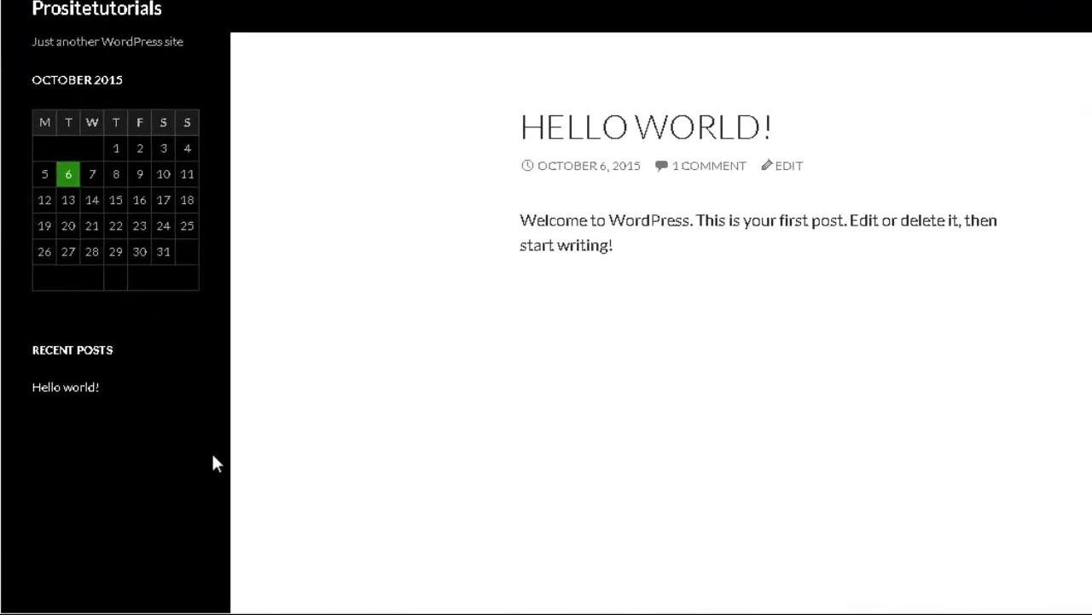
Open the Menus page in the admin area and compare it with the navigation menu on the live site.
{"action": "left_click", "coordinate": [107, 22]}
{"action": "scroll", "coordinate": [126, 267], "scroll_direction": "down", "scroll_amount": 1}
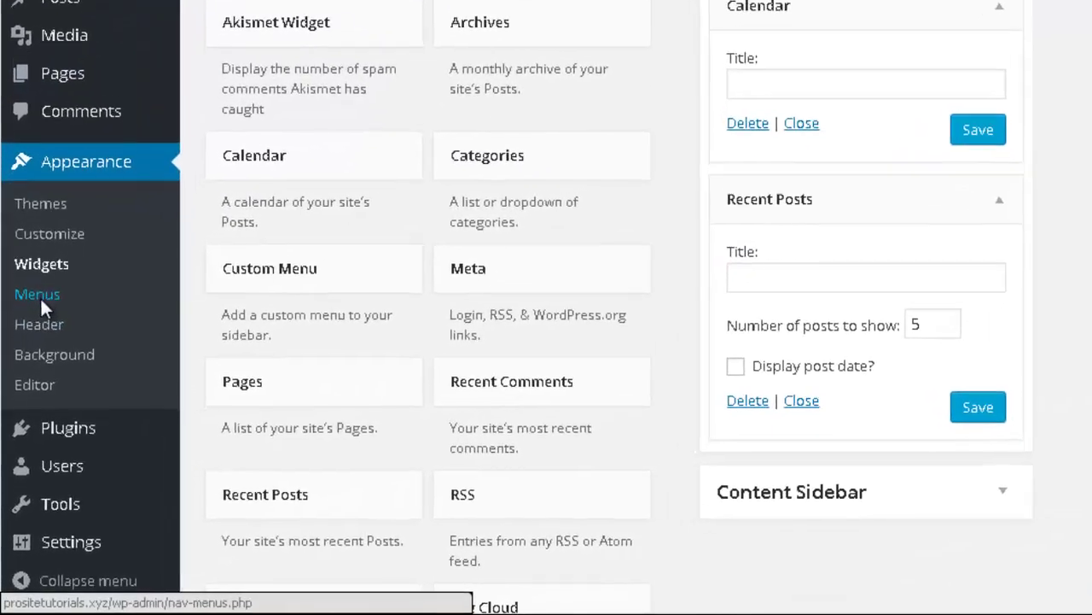
{"action": "left_click", "coordinate": [28, 369]}
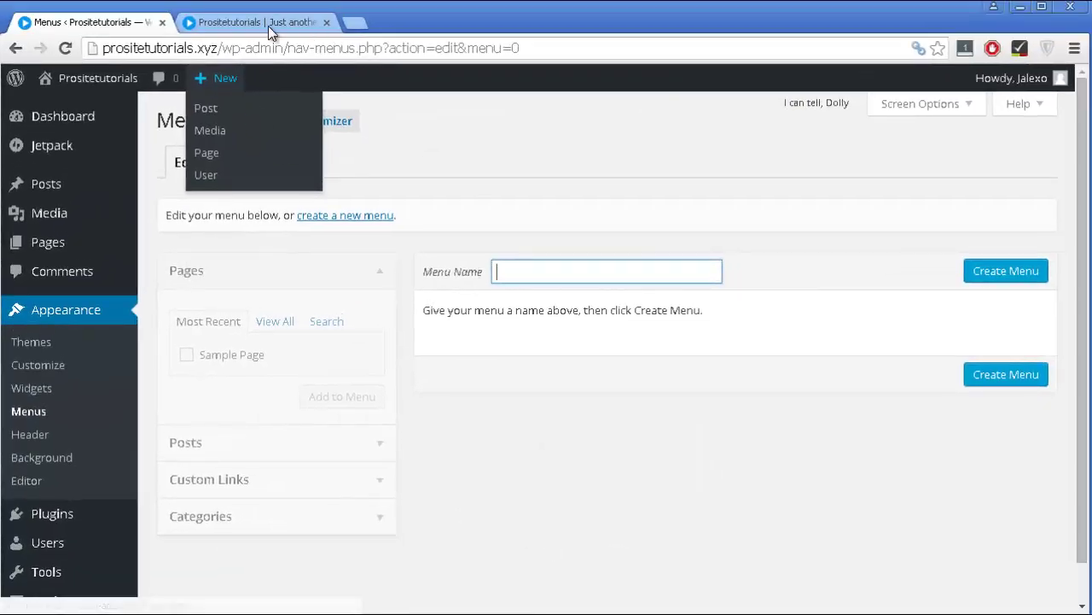
{"action": "left_click", "coordinate": [264, 22]}
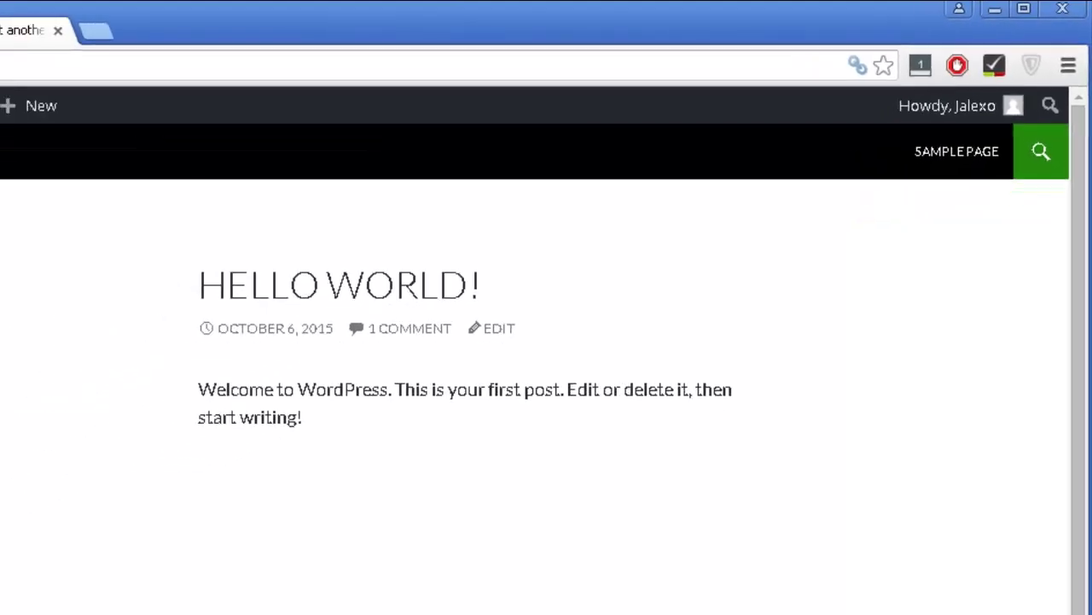
{"action": "left_click", "coordinate": [73, 28]}
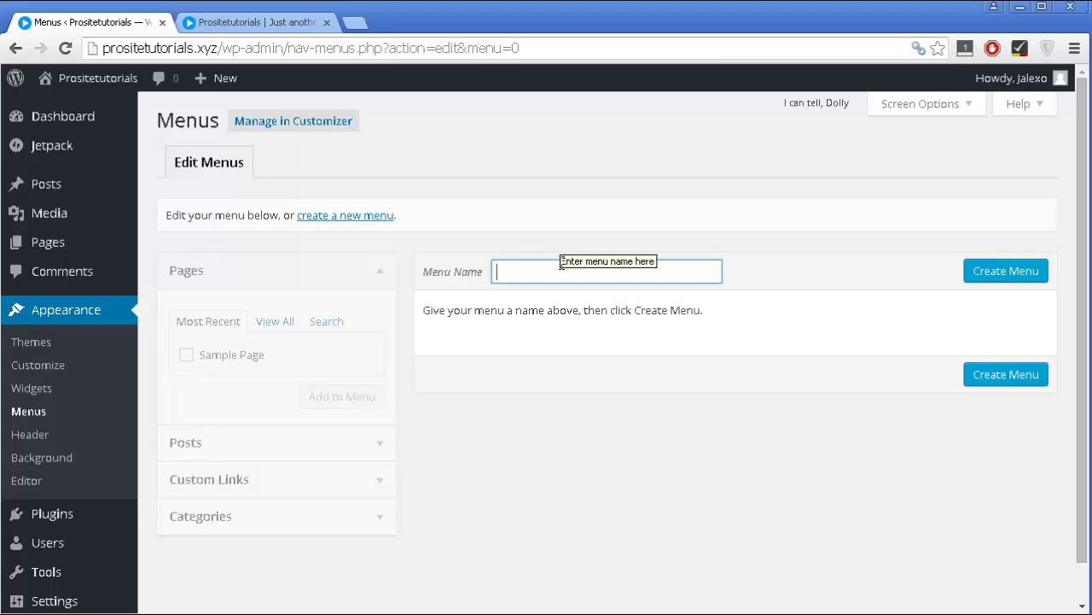
Create a menu named "menu", assign it to the Top primary menu theme location and save it.
{"action": "type", "text": "menu"}
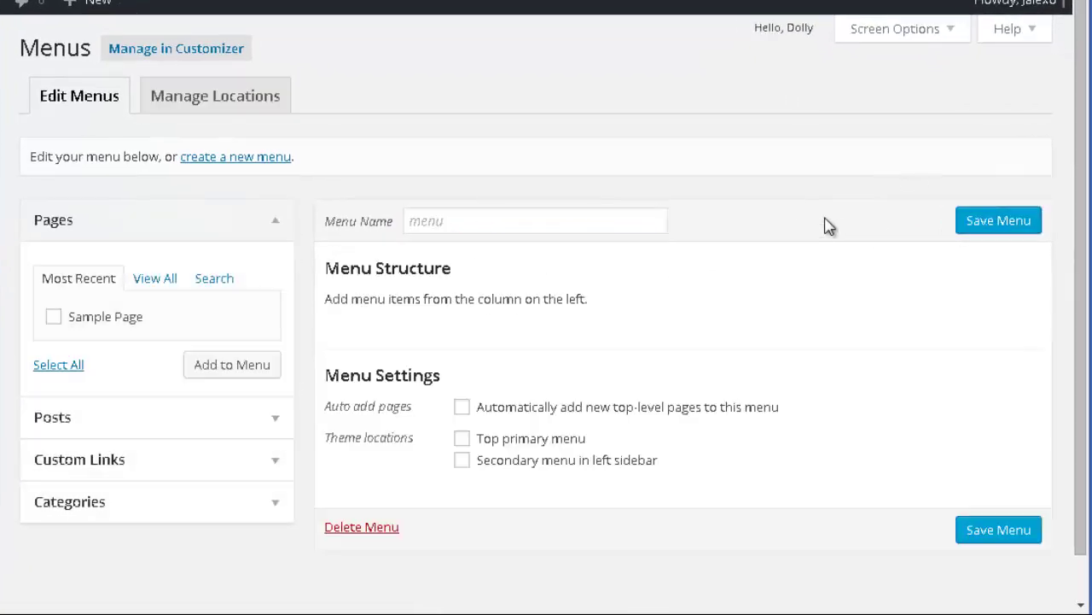
{"action": "scroll", "coordinate": [481, 392], "scroll_direction": "down", "scroll_amount": 1}
{"action": "left_click", "coordinate": [463, 392]}
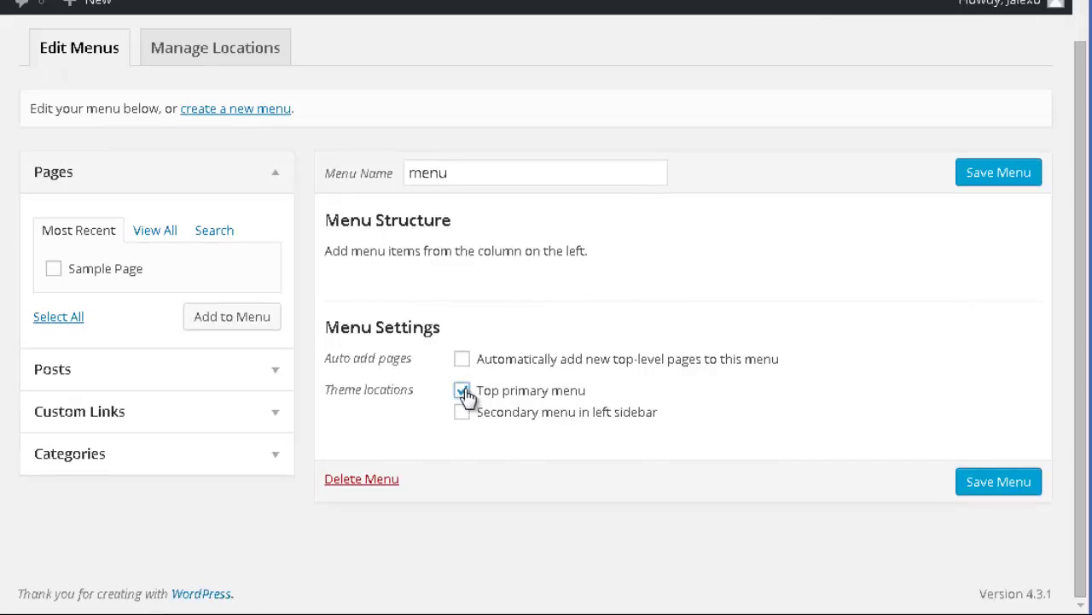
{"action": "left_click", "coordinate": [961, 482]}
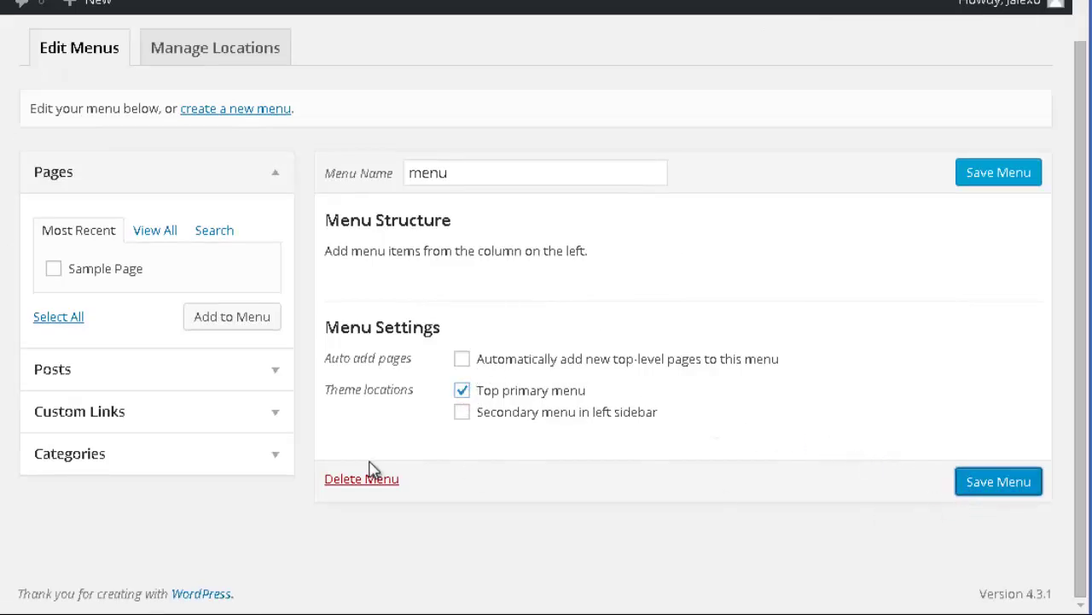
Add the "Hello world!" post to the menu and save the menu.
{"action": "scroll", "coordinate": [256, 418], "scroll_direction": "down", "scroll_amount": 1}
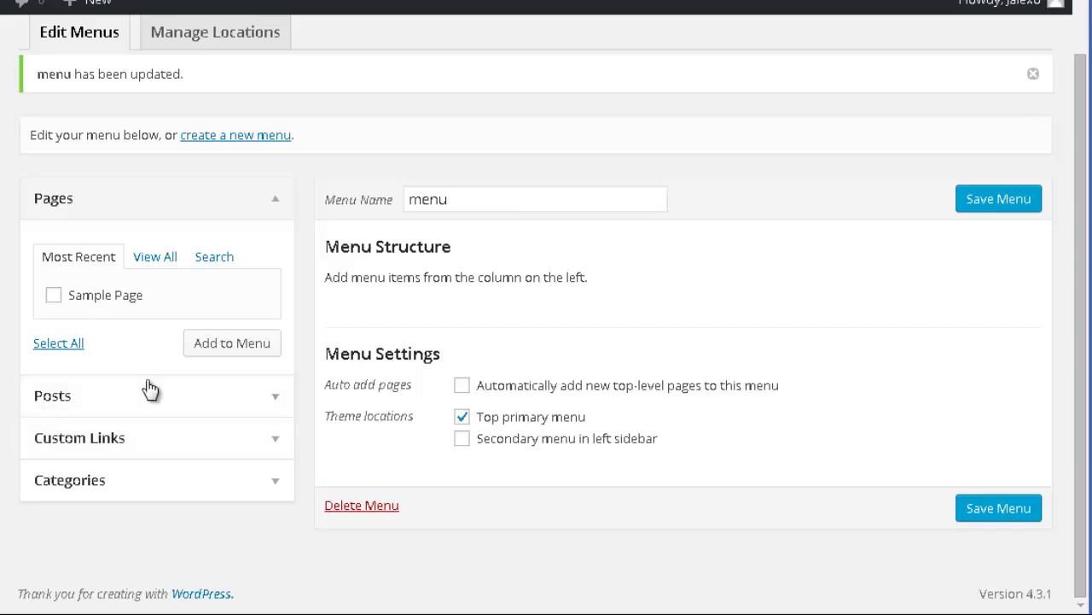
{"action": "left_click", "coordinate": [146, 391]}
{"action": "left_click", "coordinate": [53, 338]}
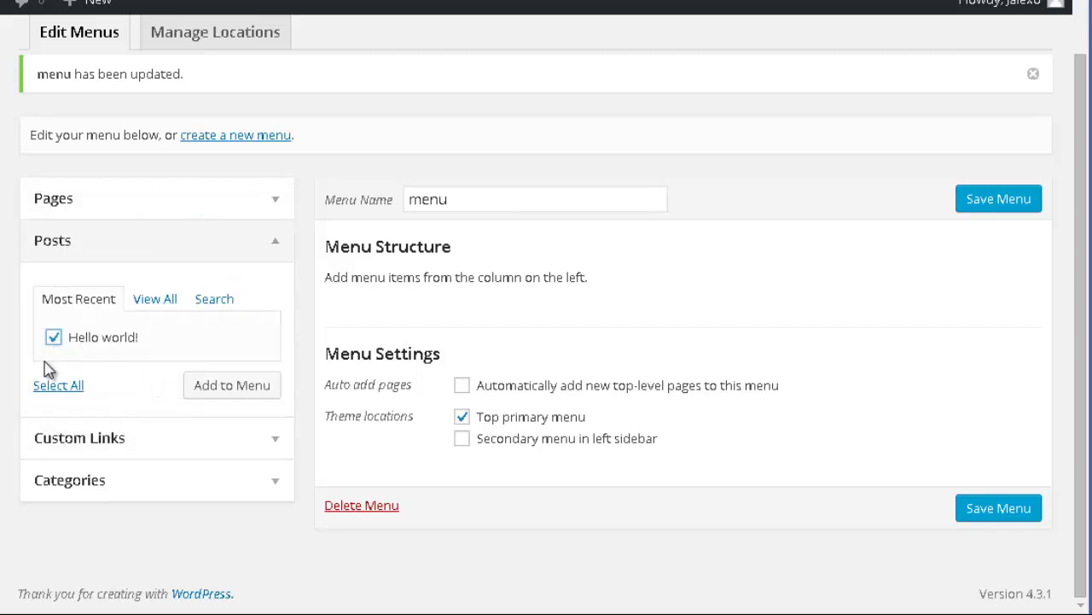
{"action": "left_click", "coordinate": [214, 392]}
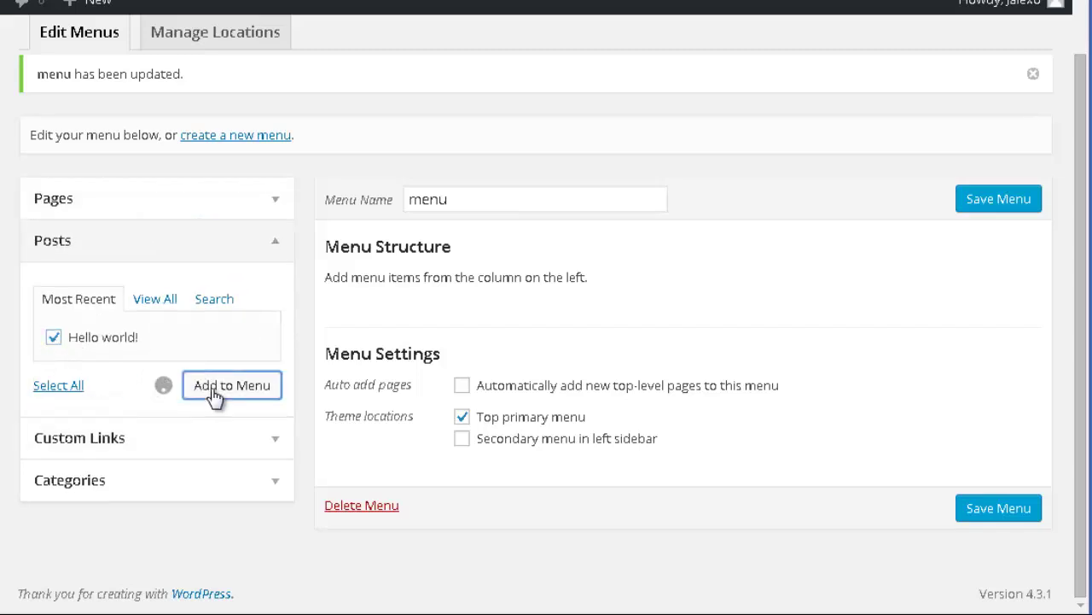
{"action": "left_click", "coordinate": [994, 205]}
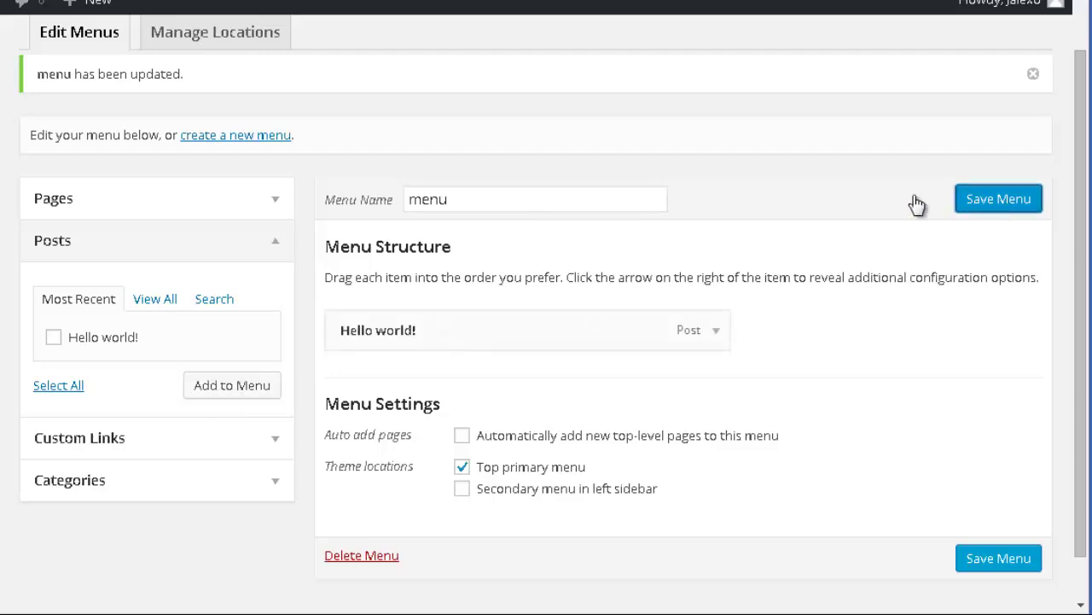
Follow the "Hello world!" link in the live site's navigation menu and look through the post page.
{"action": "left_click", "coordinate": [239, 23]}
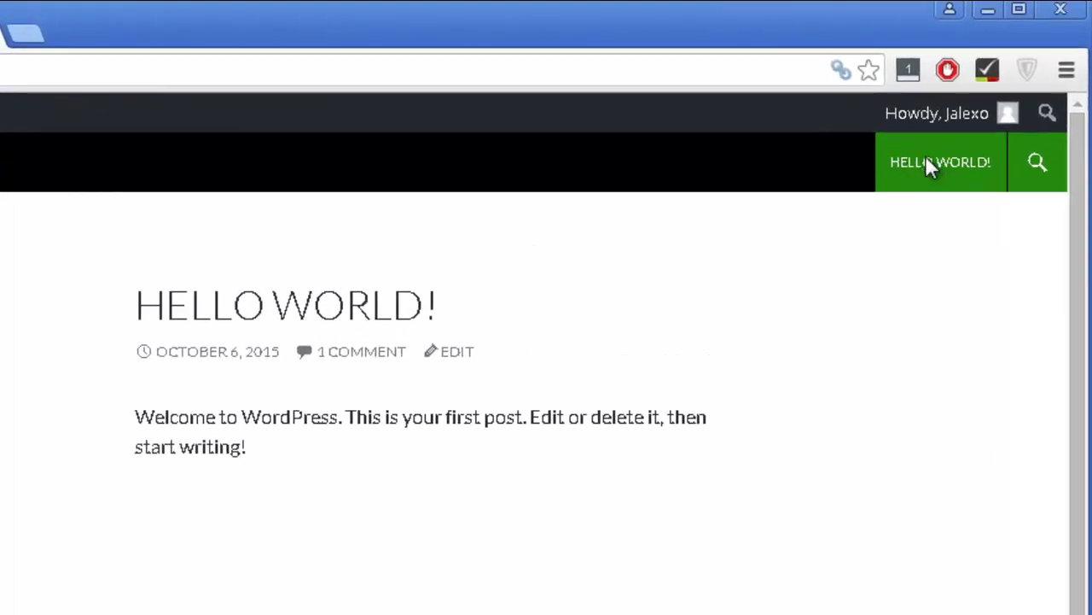
{"action": "left_click", "coordinate": [928, 162]}
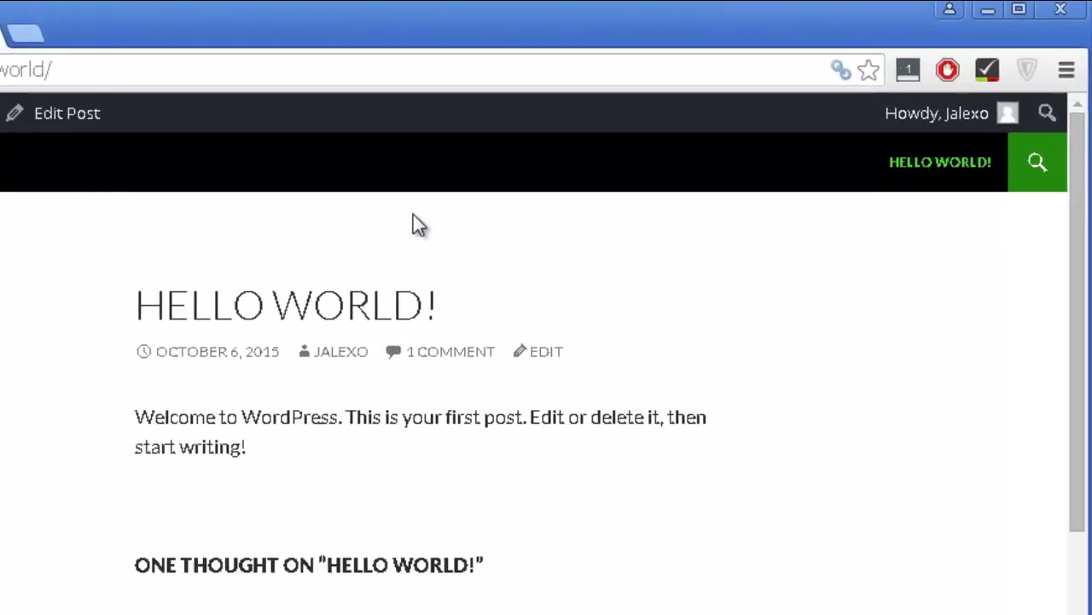
{"action": "scroll", "coordinate": [173, 366], "scroll_direction": "down", "scroll_amount": 2}
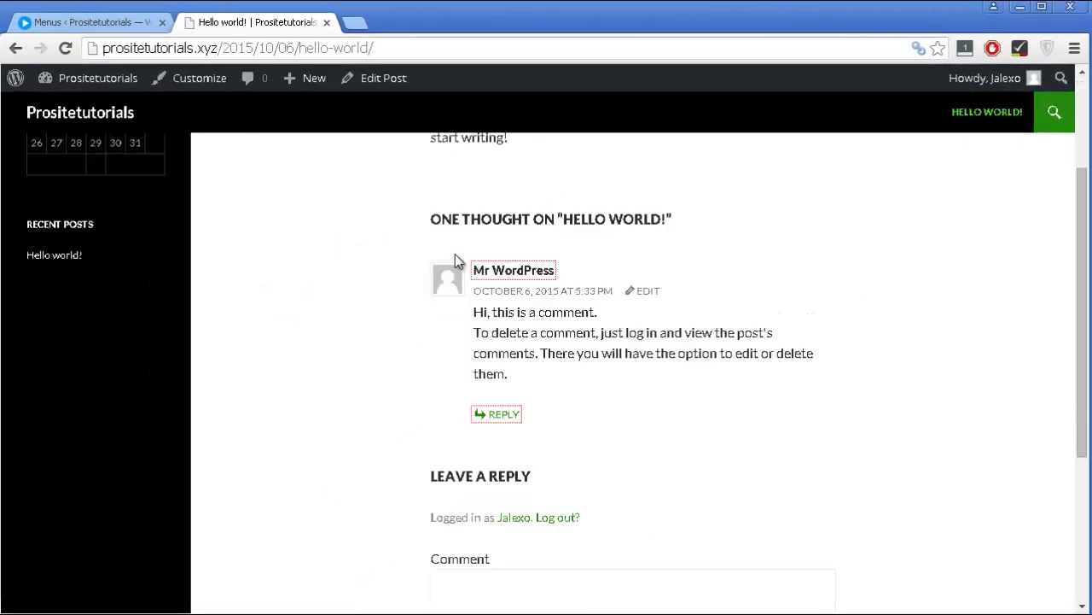
{"action": "scroll", "coordinate": [427, 222], "scroll_direction": "down", "scroll_amount": 3}
{"action": "scroll", "coordinate": [419, 212], "scroll_direction": "up", "scroll_amount": 5}
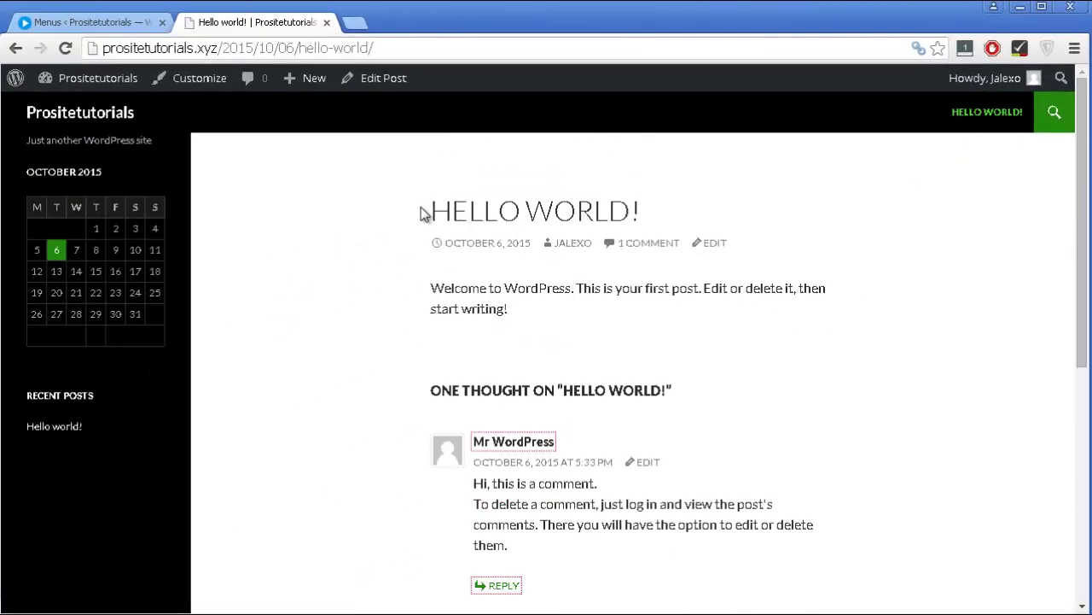
View the theme's Header Image settings from the admin area without changing them, and return to the Menus page.
{"action": "left_click", "coordinate": [79, 25]}
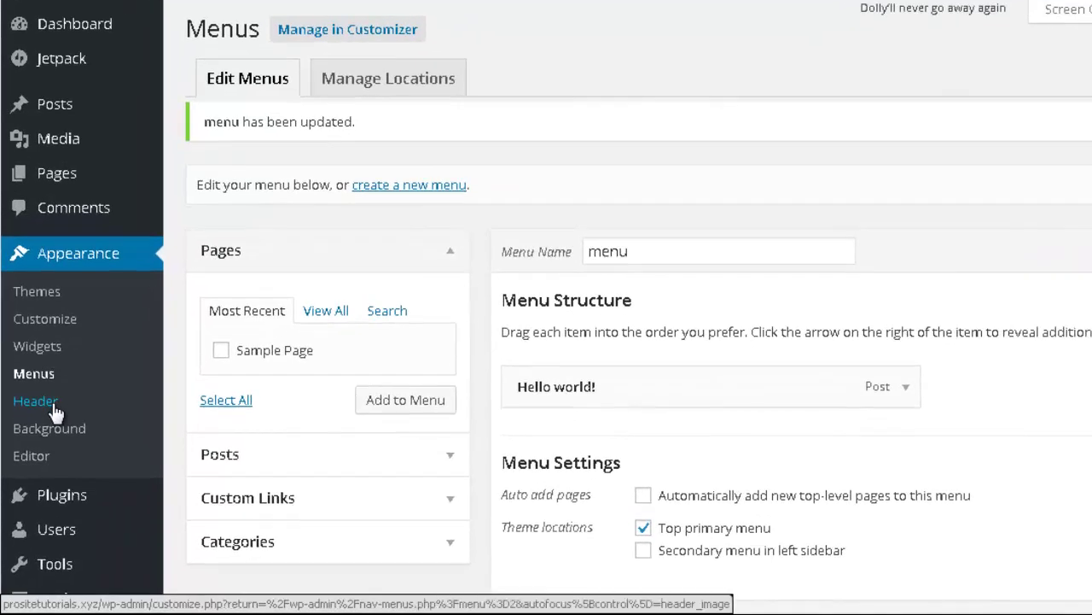
{"action": "left_click", "coordinate": [53, 408]}
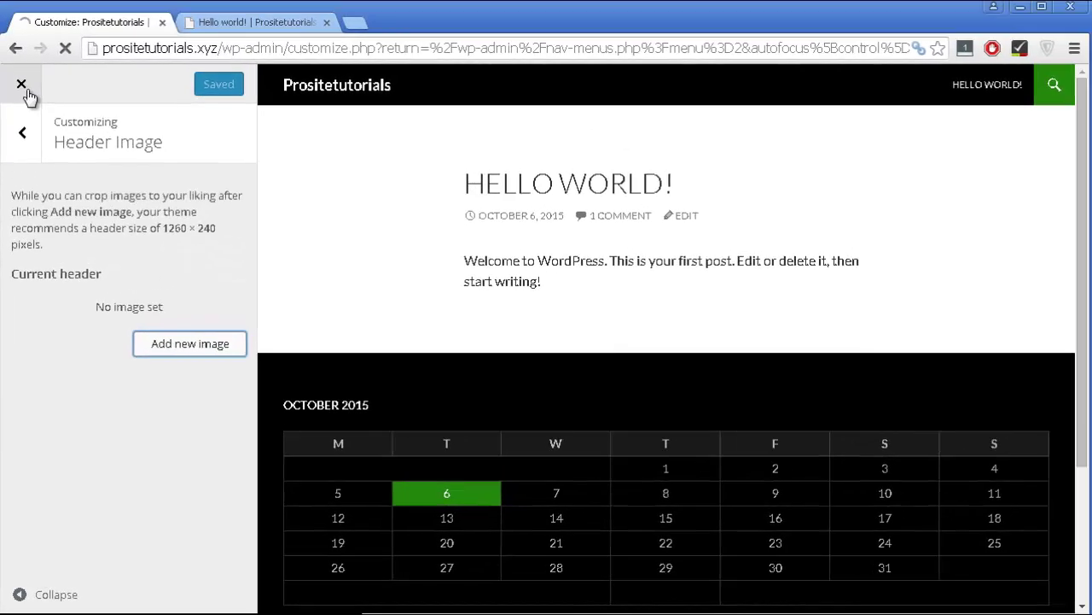
{"action": "left_click", "coordinate": [27, 90]}
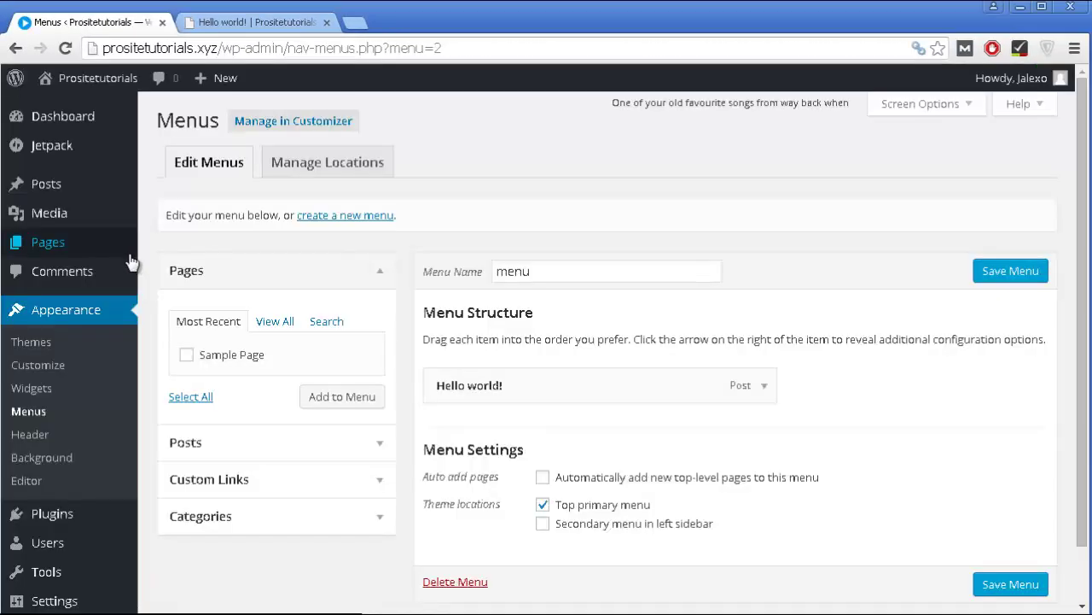
{"action": "scroll", "coordinate": [111, 304], "scroll_direction": "down", "scroll_amount": 1}
{"action": "scroll", "coordinate": [69, 392], "scroll_direction": "up", "scroll_amount": 1}
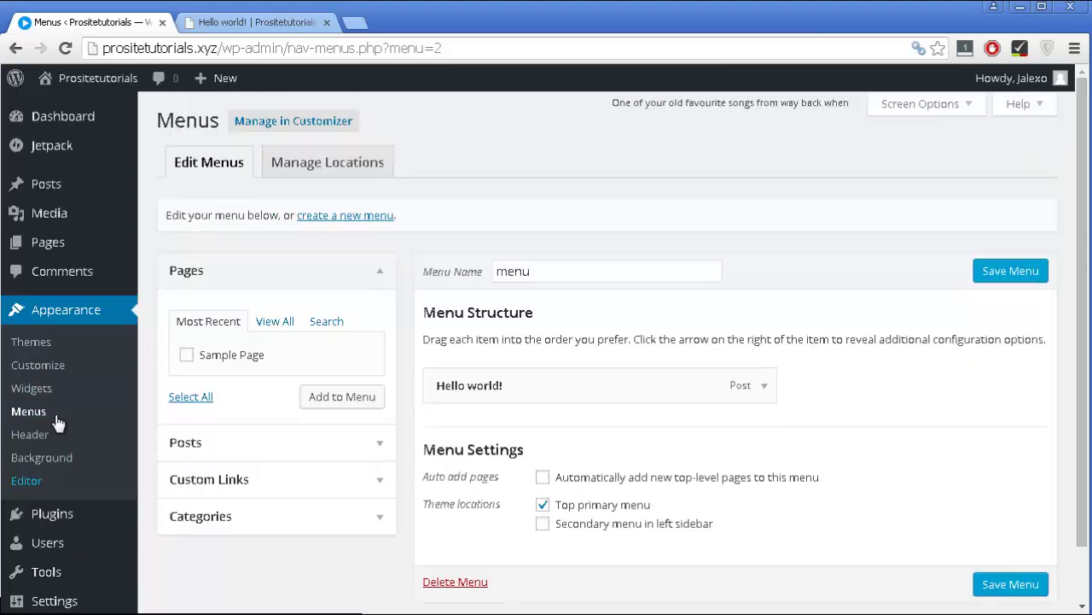
Open the list of installed plugins and look through all of its entries.
{"action": "scroll", "coordinate": [43, 470], "scroll_direction": "down", "scroll_amount": 1}
{"action": "mouse_move", "coordinate": [42, 453]}
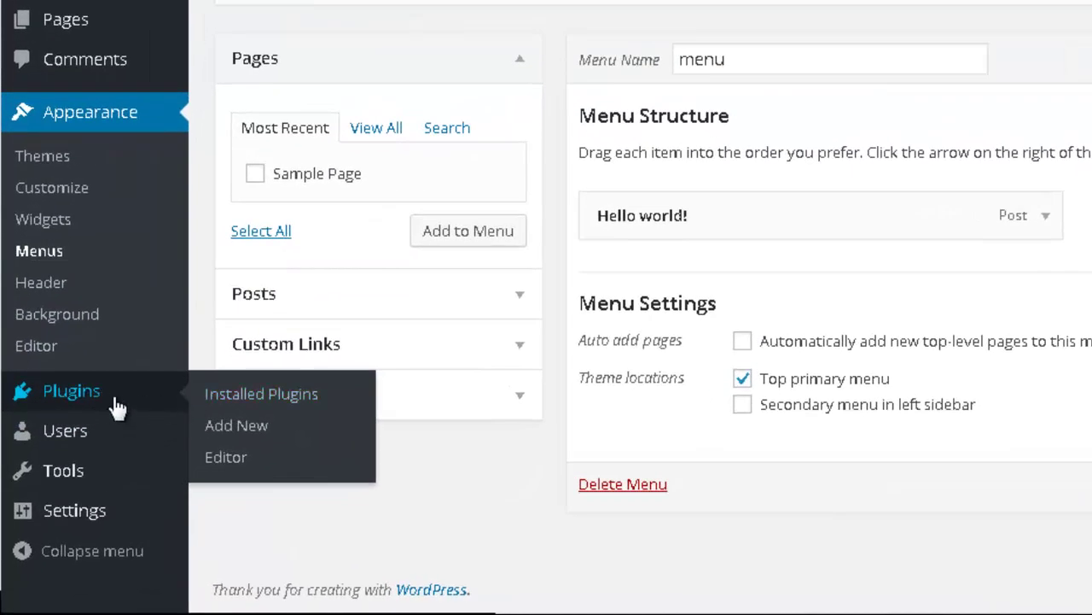
{"action": "left_click", "coordinate": [239, 400]}
{"action": "scroll", "coordinate": [419, 256], "scroll_direction": "down", "scroll_amount": 3}
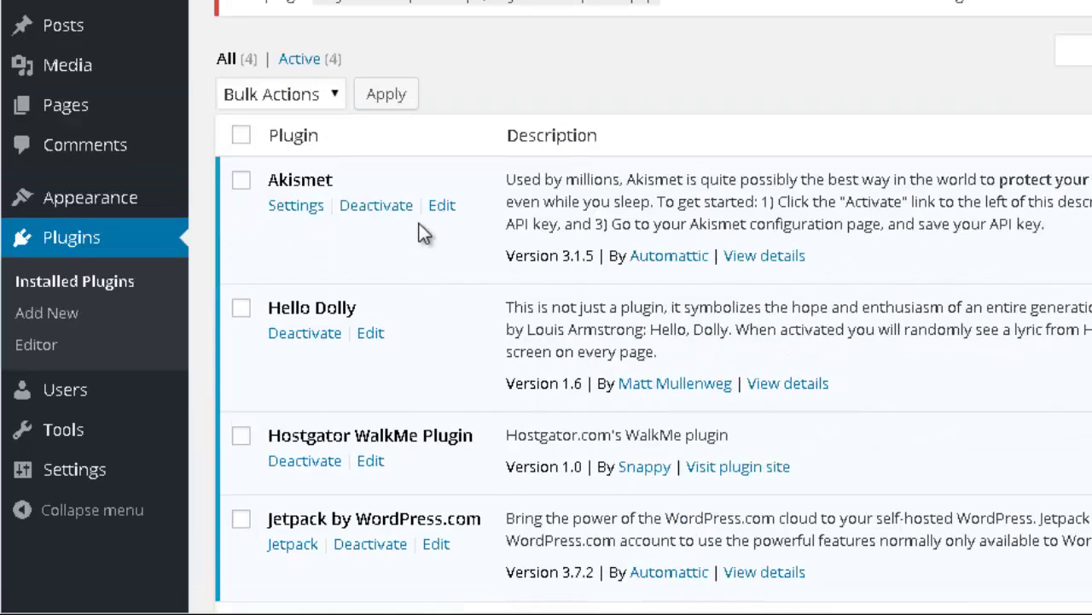
{"action": "scroll", "coordinate": [330, 210], "scroll_direction": "down", "scroll_amount": 2}
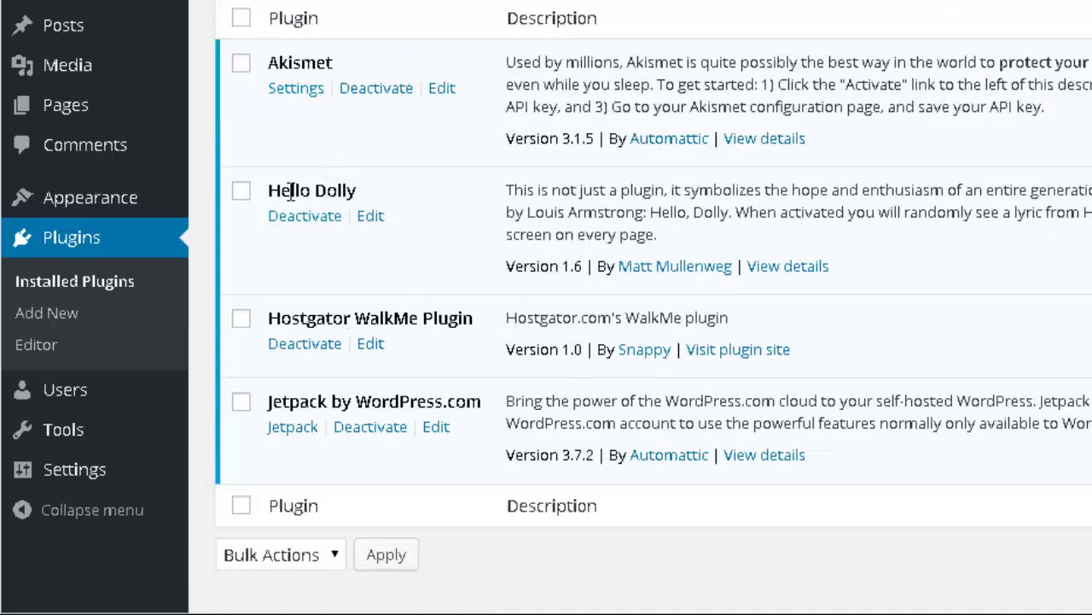
{"action": "scroll", "coordinate": [368, 288], "scroll_direction": "down", "scroll_amount": 1}
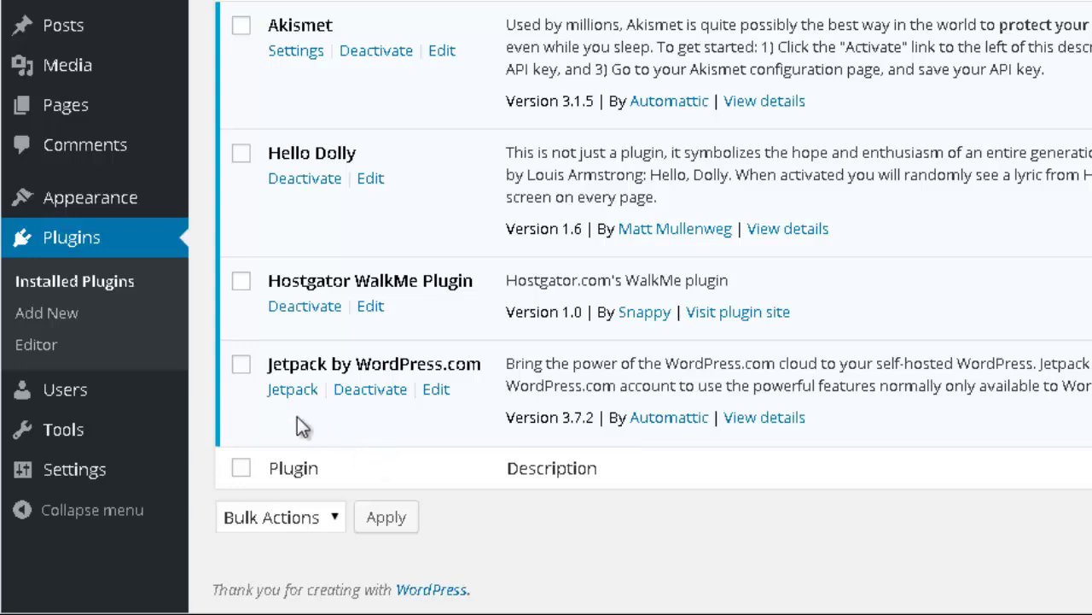
Browse the featured plugins and popular tags on the Add Plugins page.
{"action": "left_click", "coordinate": [34, 314]}
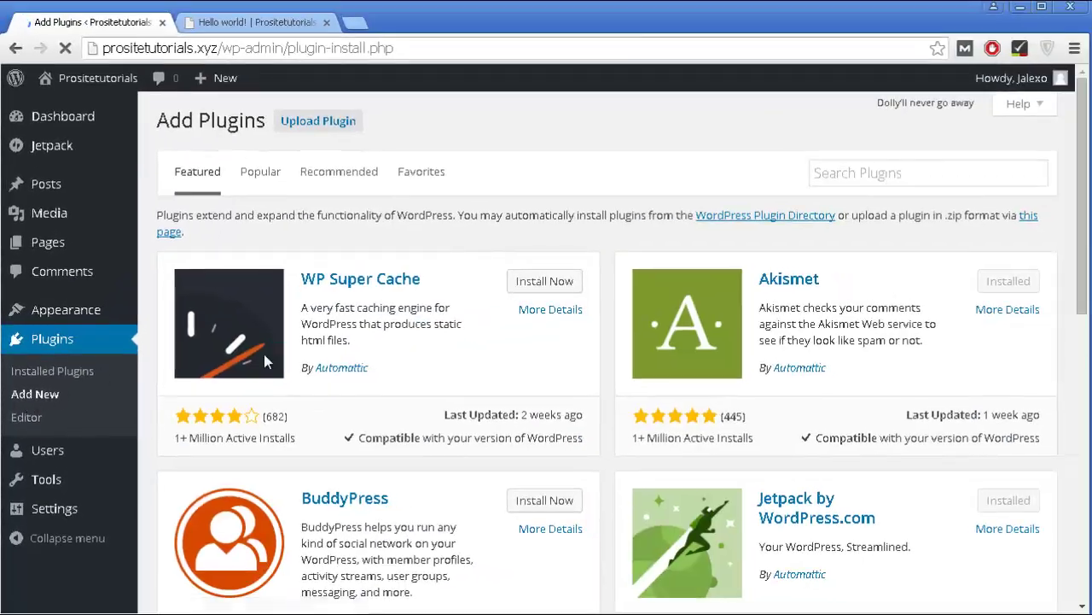
{"action": "scroll", "coordinate": [398, 320], "scroll_direction": "down", "scroll_amount": 1}
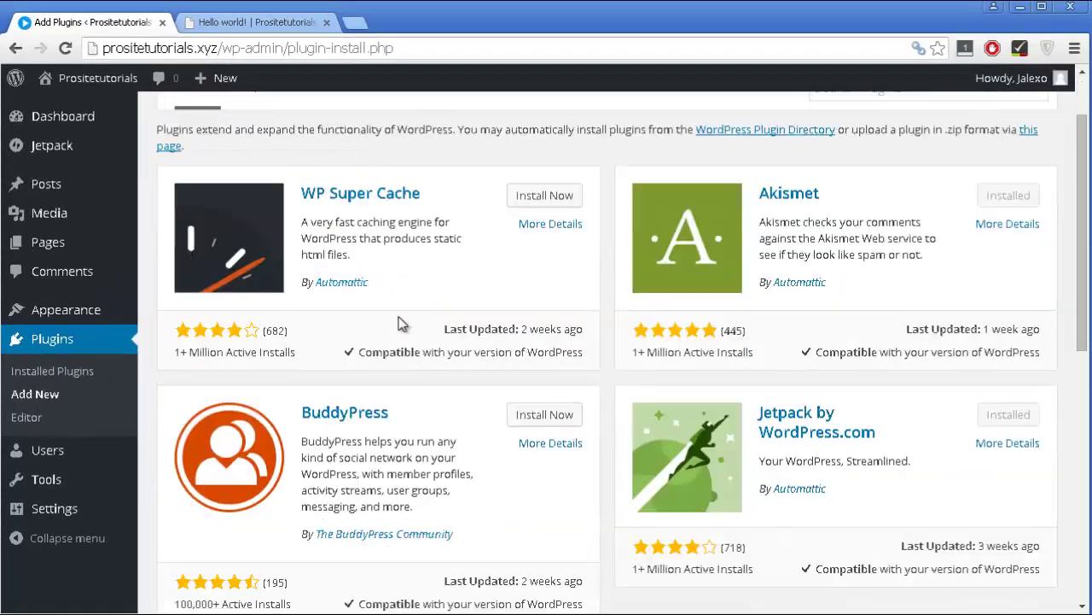
{"action": "scroll", "coordinate": [453, 249], "scroll_direction": "down", "scroll_amount": 6}
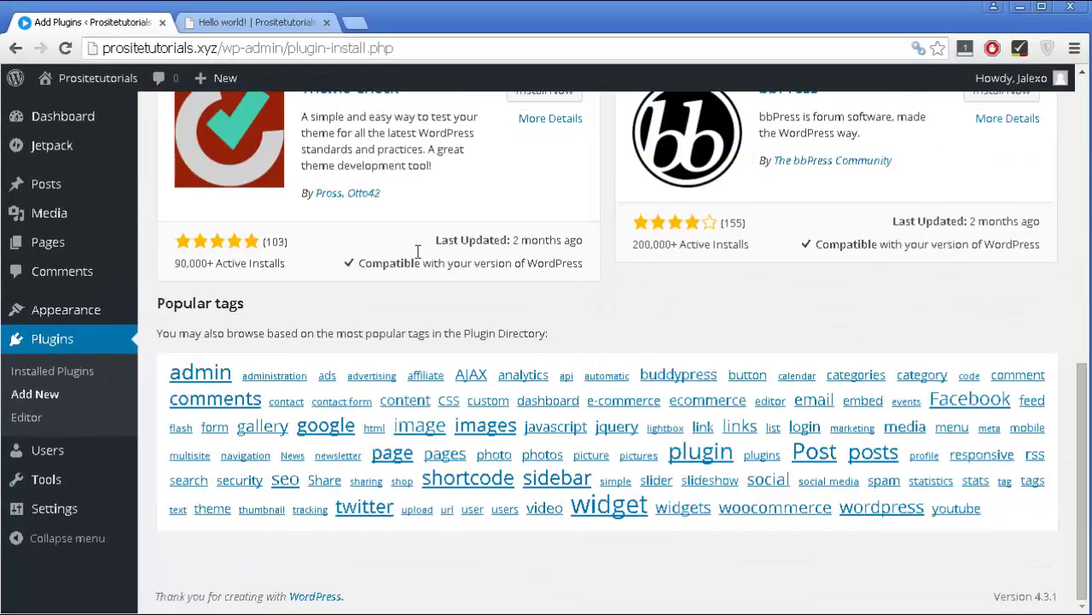
{"action": "scroll", "coordinate": [535, 265], "scroll_direction": "up", "scroll_amount": 5}
{"action": "scroll", "coordinate": [535, 264], "scroll_direction": "up", "scroll_amount": 2}
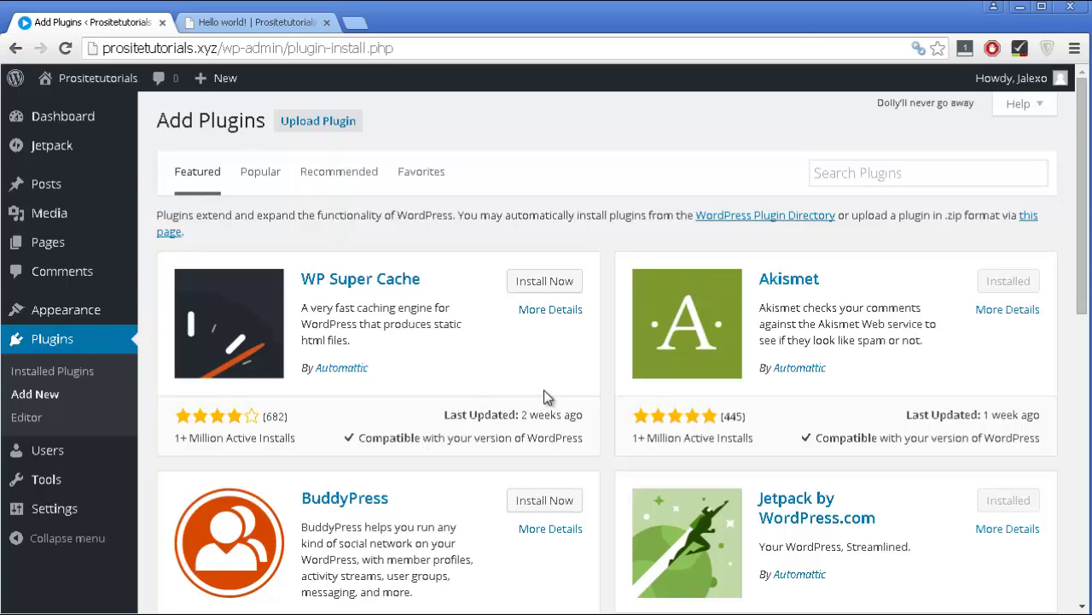
{"action": "scroll", "coordinate": [529, 397], "scroll_direction": "down", "scroll_amount": 1}
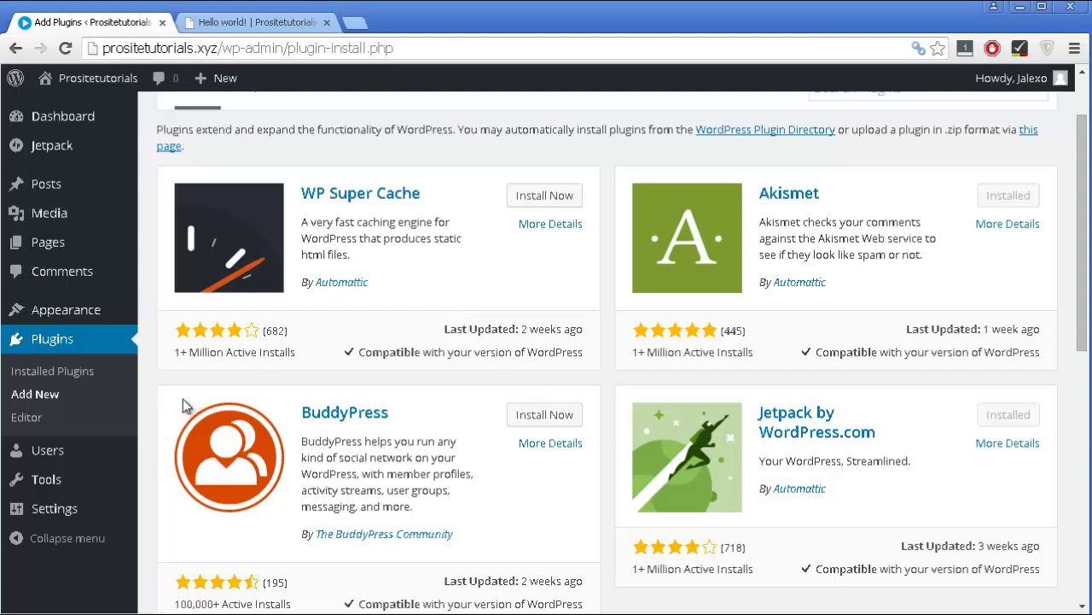
View the list of all users and the site's Import and Export tools.
{"action": "mouse_move", "coordinate": [77, 444]}
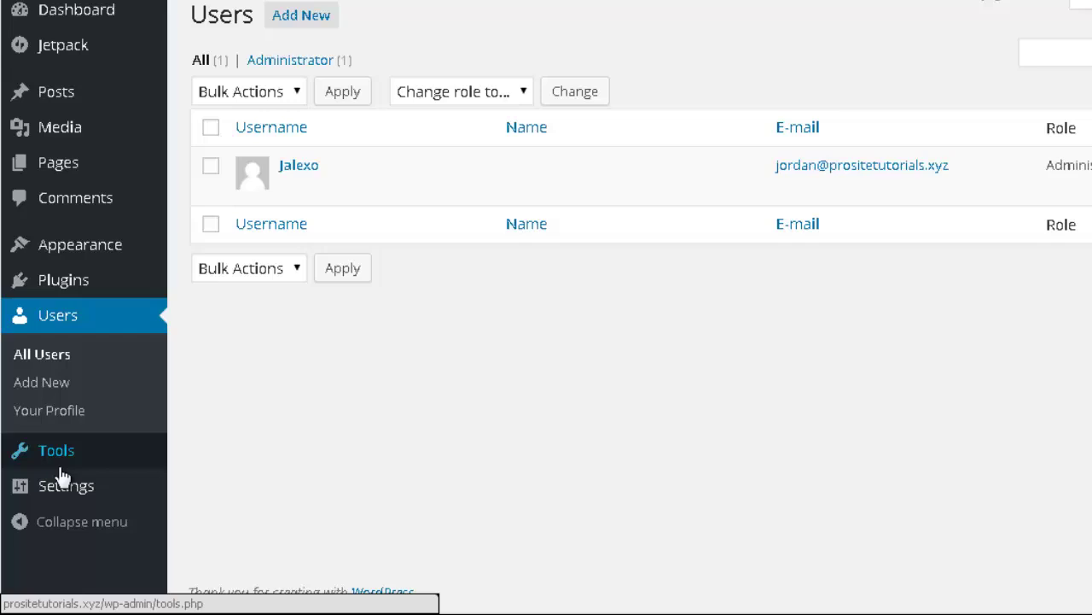
{"action": "mouse_move", "coordinate": [65, 472]}
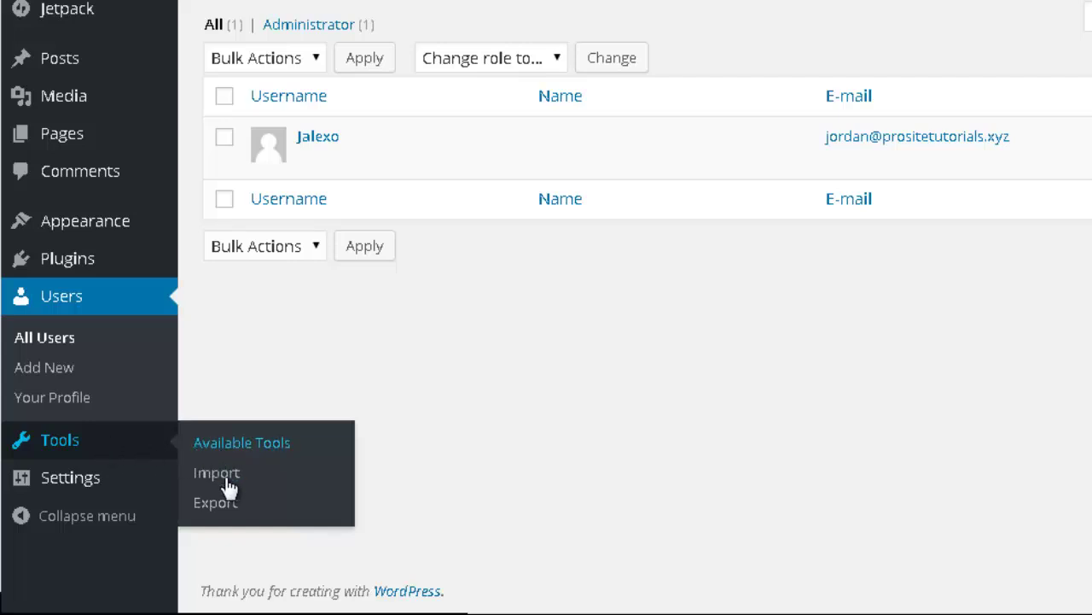
{"action": "left_click", "coordinate": [217, 474]}
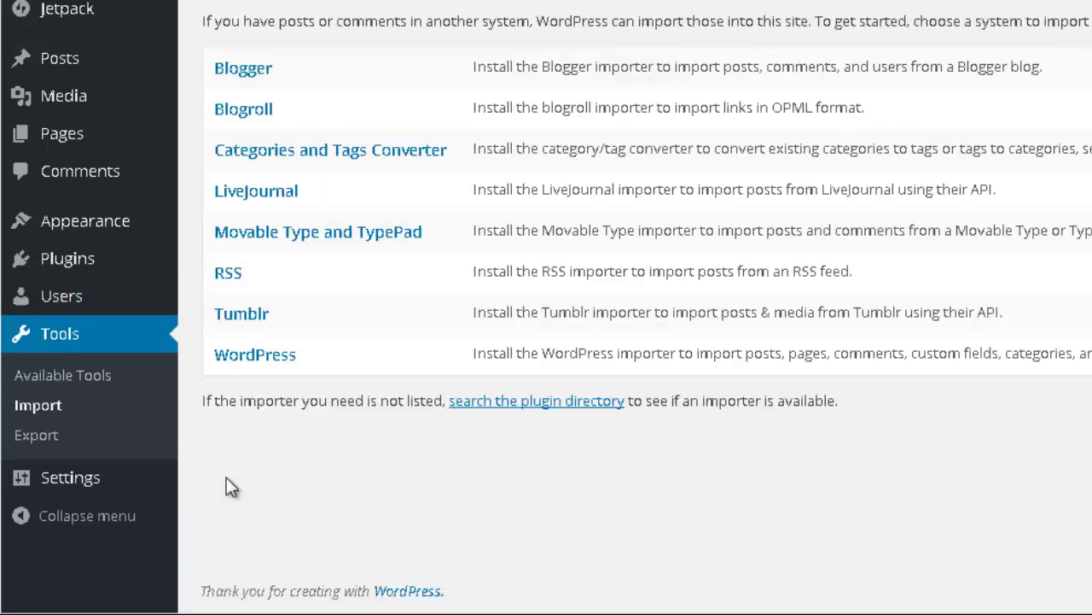
{"action": "left_click", "coordinate": [26, 435]}
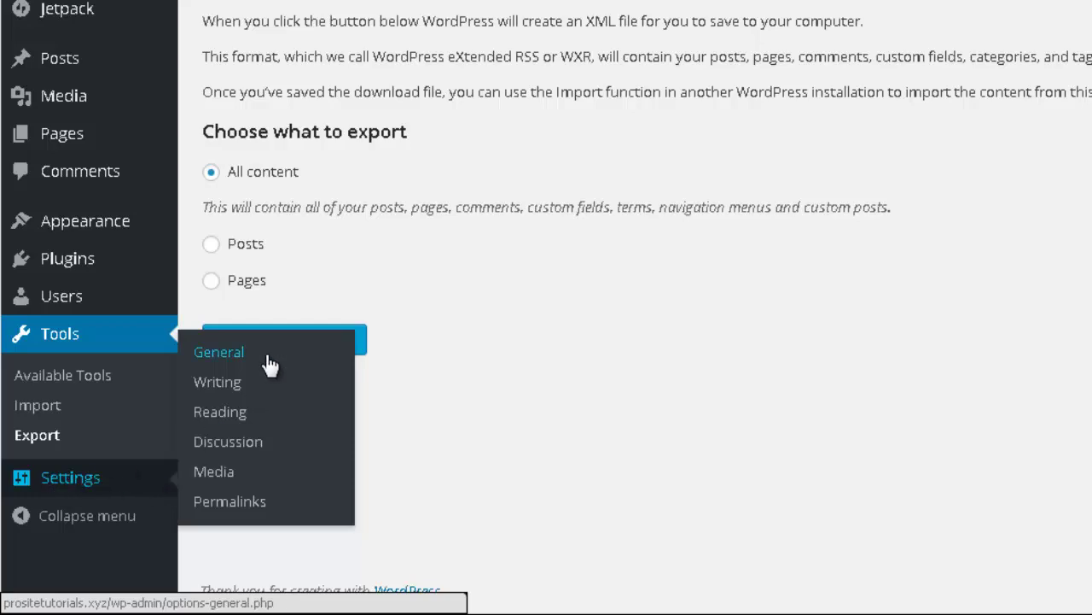
Open the General Settings and compare the site title and tagline with how they appear on the live Hello world! post.
{"action": "left_click", "coordinate": [266, 358]}
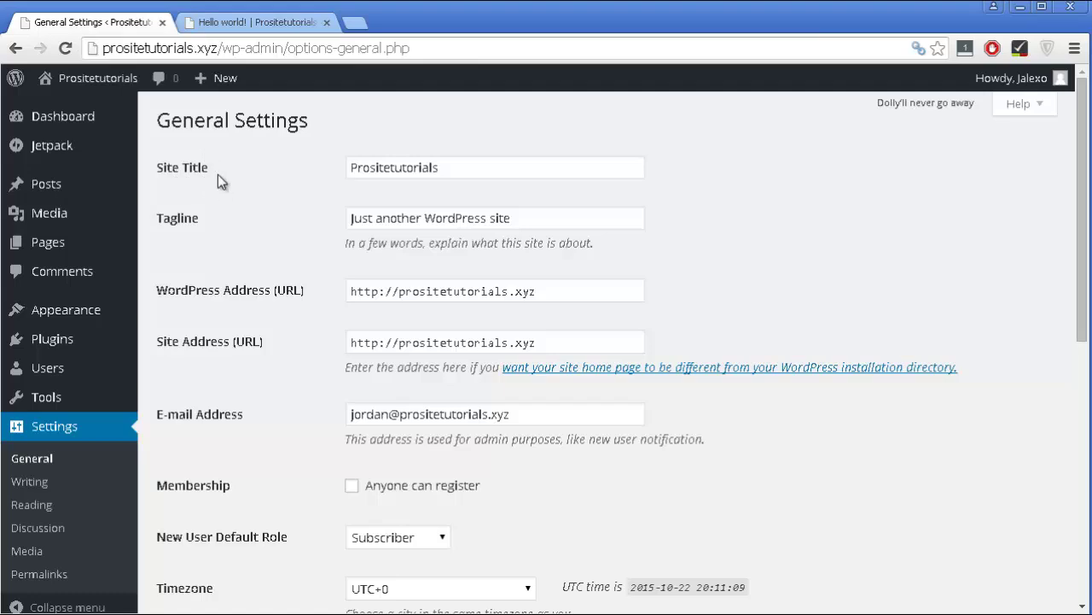
{"action": "left_click", "coordinate": [281, 26]}
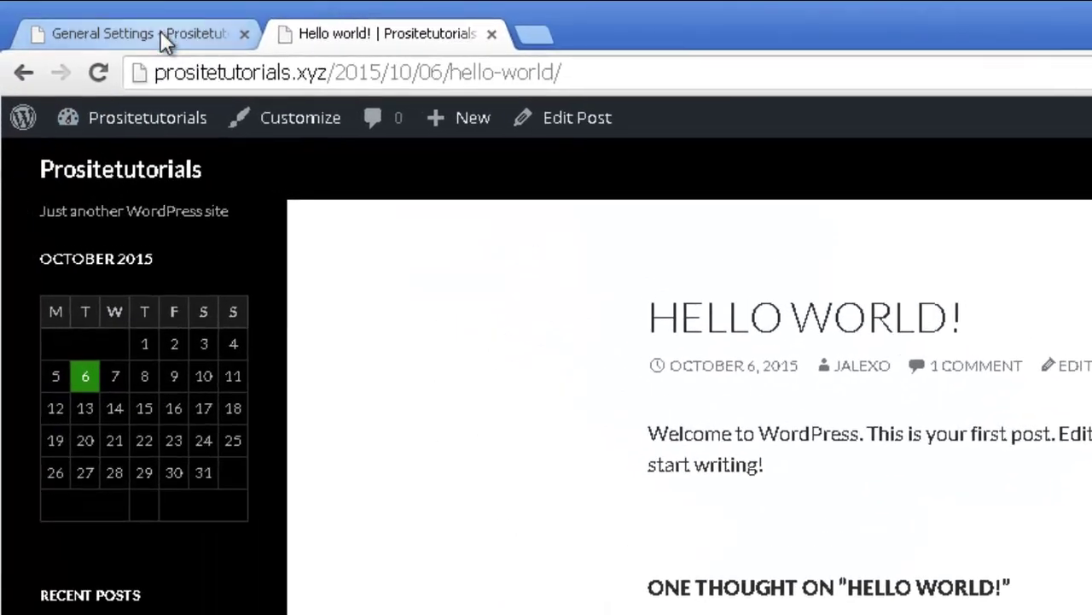
{"action": "left_click", "coordinate": [159, 34]}
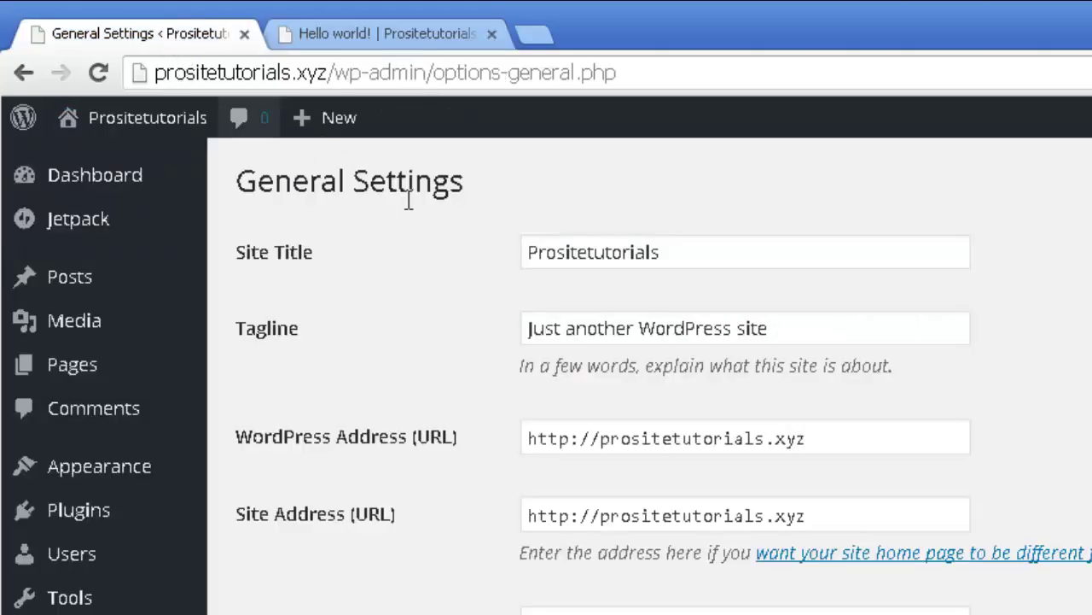
{"action": "left_click", "coordinate": [391, 40]}
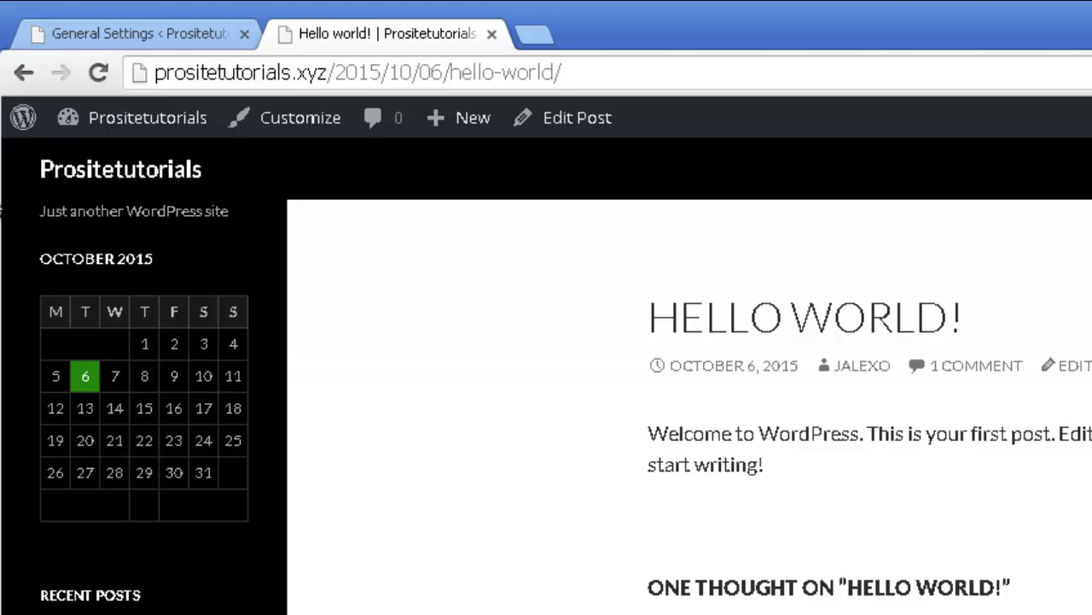
{"action": "left_click_drag", "start_coordinate": [39, 212], "coordinate": [233, 213]}
{"action": "left_click", "coordinate": [159, 35]}
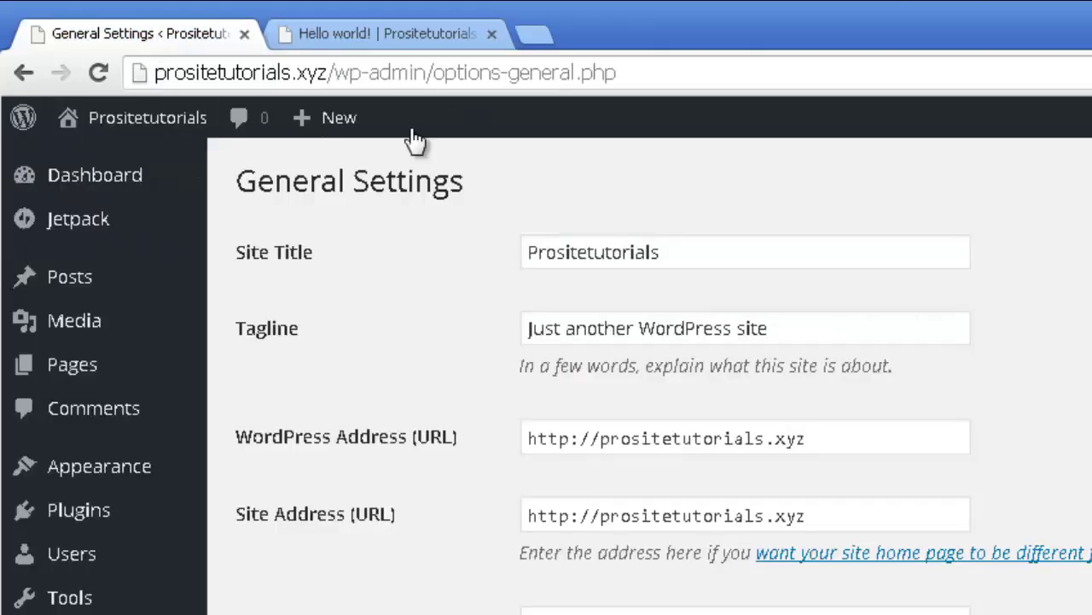
{"action": "scroll", "coordinate": [731, 213], "scroll_direction": "down", "scroll_amount": 3}
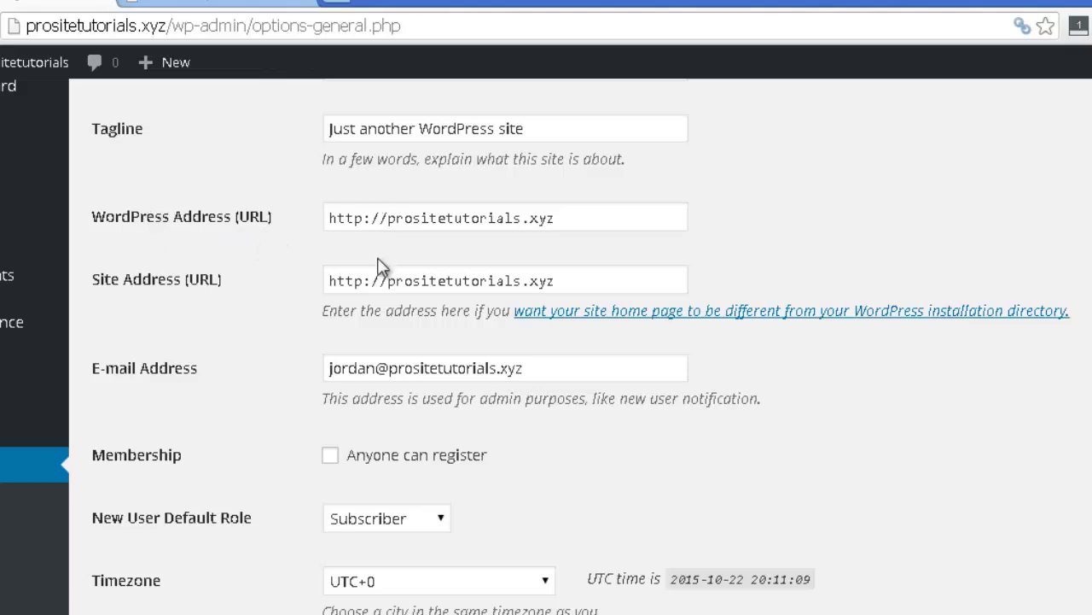
{"action": "left_click", "coordinate": [391, 279]}
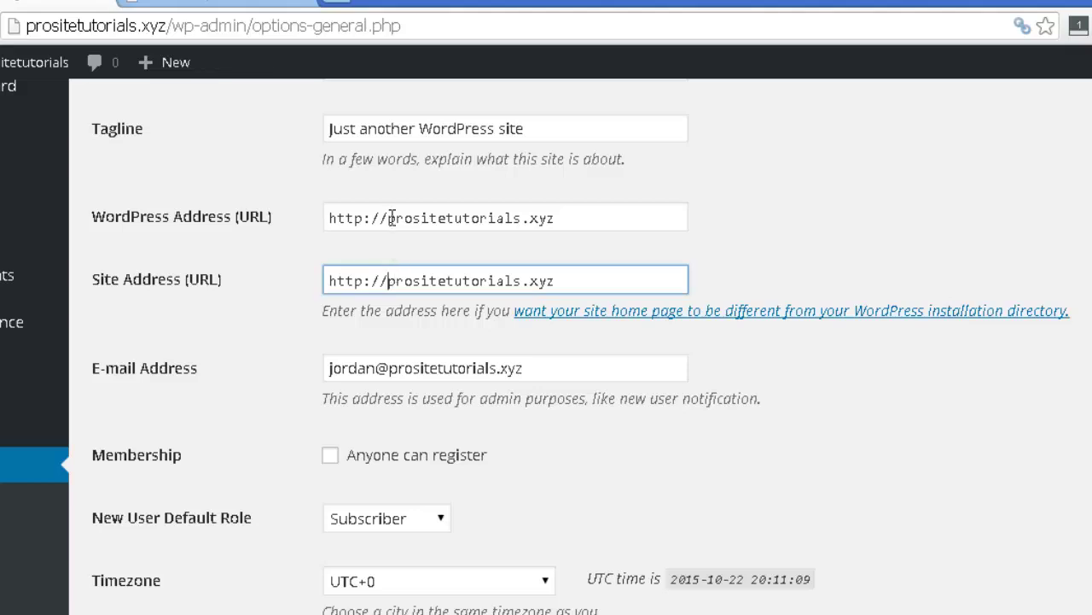
{"action": "type", "text": "www."}
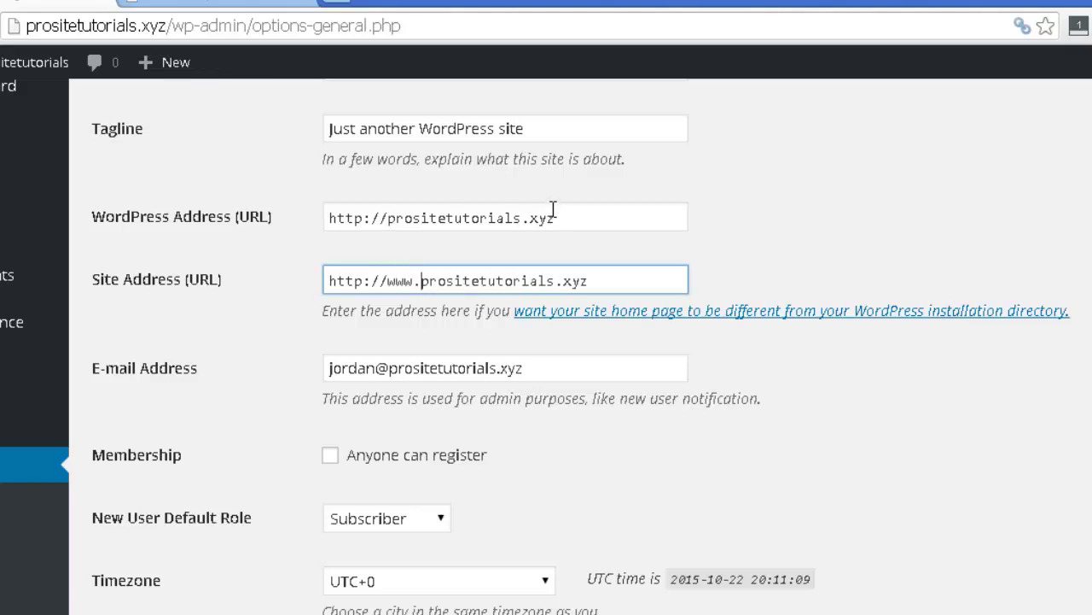
{"action": "left_click_drag", "start_coordinate": [389, 283], "coordinate": [420, 283]}
{"action": "key", "text": "ctrl+c"}
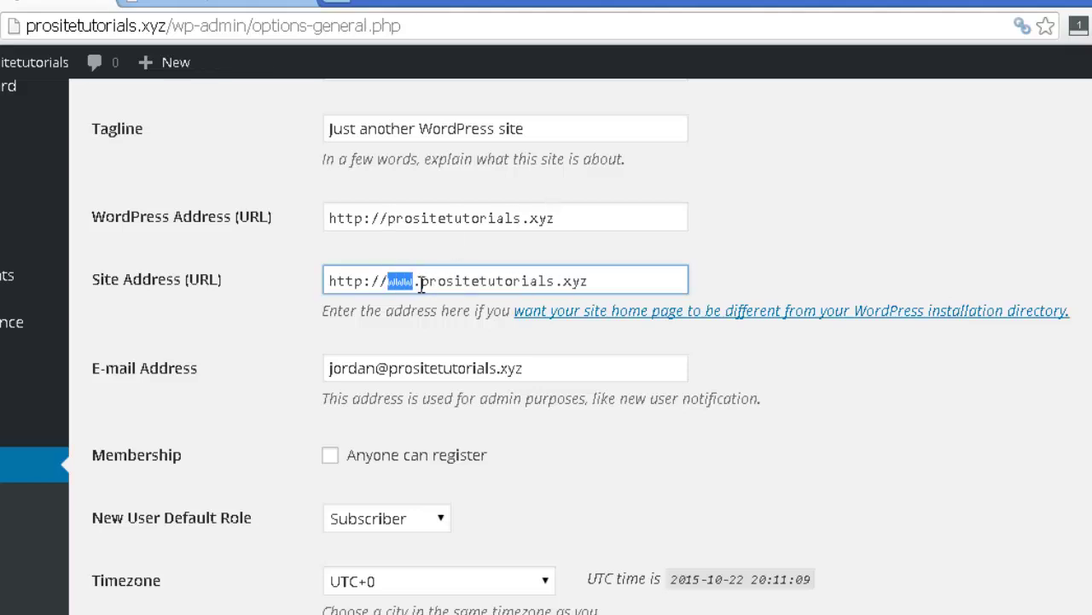
{"action": "left_click", "coordinate": [391, 218]}
{"action": "key", "text": "ctrl+v"}
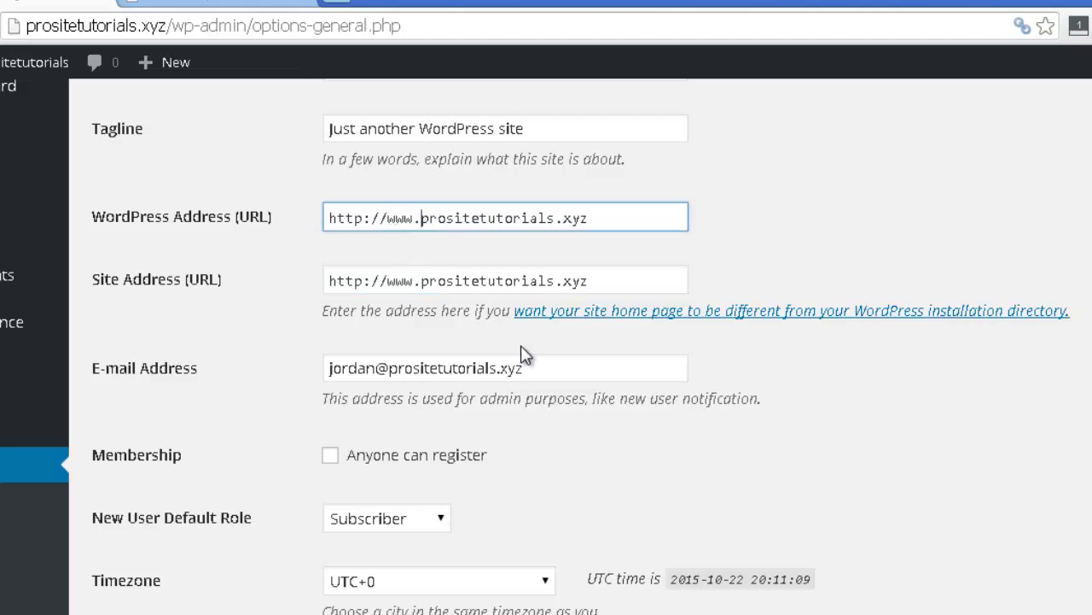
{"action": "scroll", "coordinate": [563, 333], "scroll_direction": "down", "scroll_amount": 6}
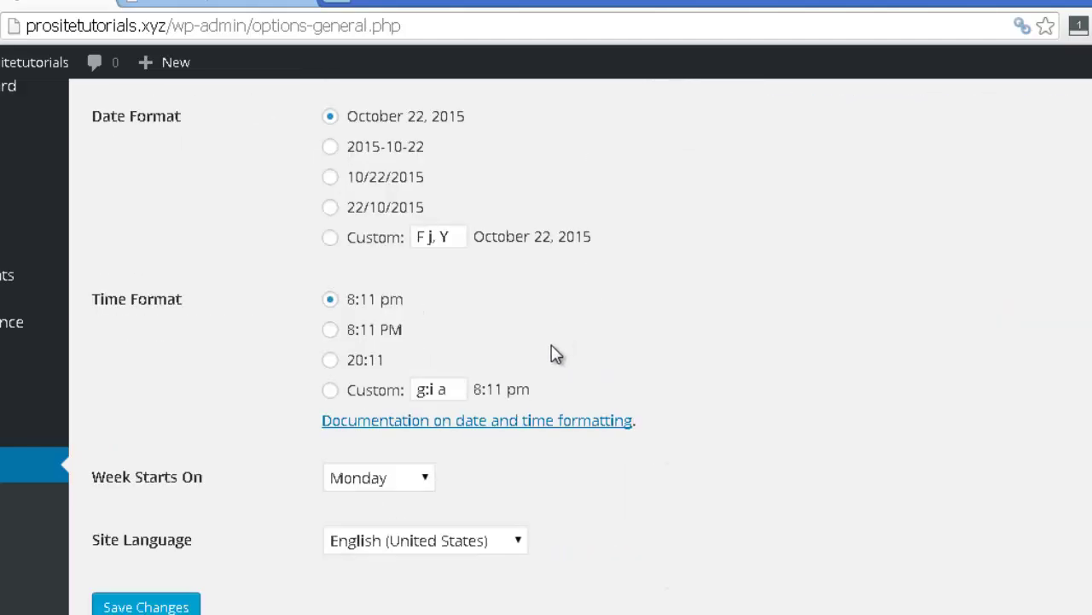
{"action": "left_click", "coordinate": [195, 602]}
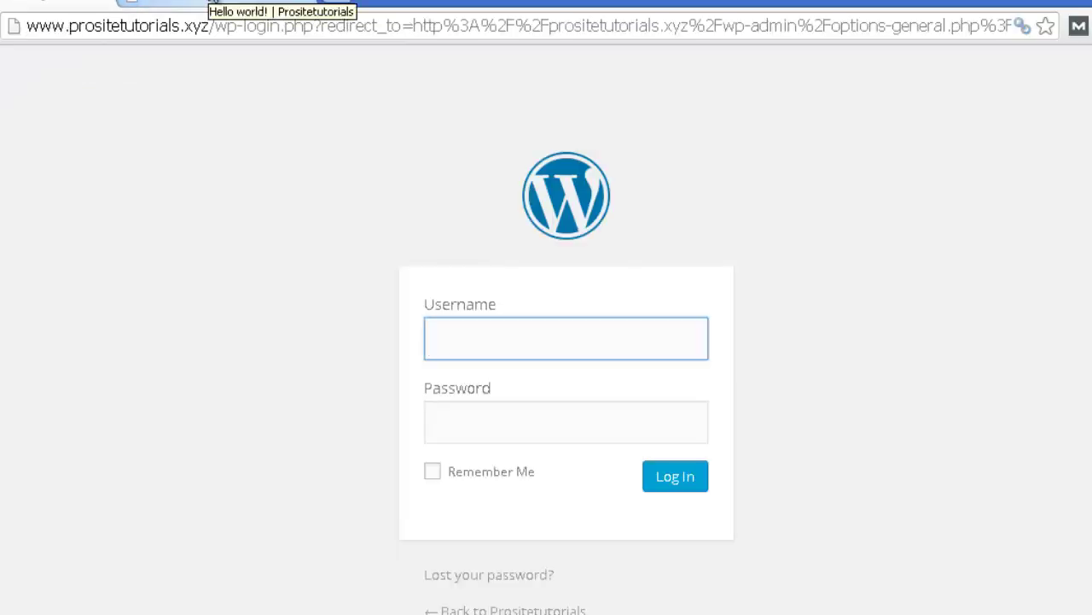
Log back in to the admin area with the saved username and password.
{"action": "left_click", "coordinate": [466, 339]}
{"action": "left_click", "coordinate": [464, 373]}
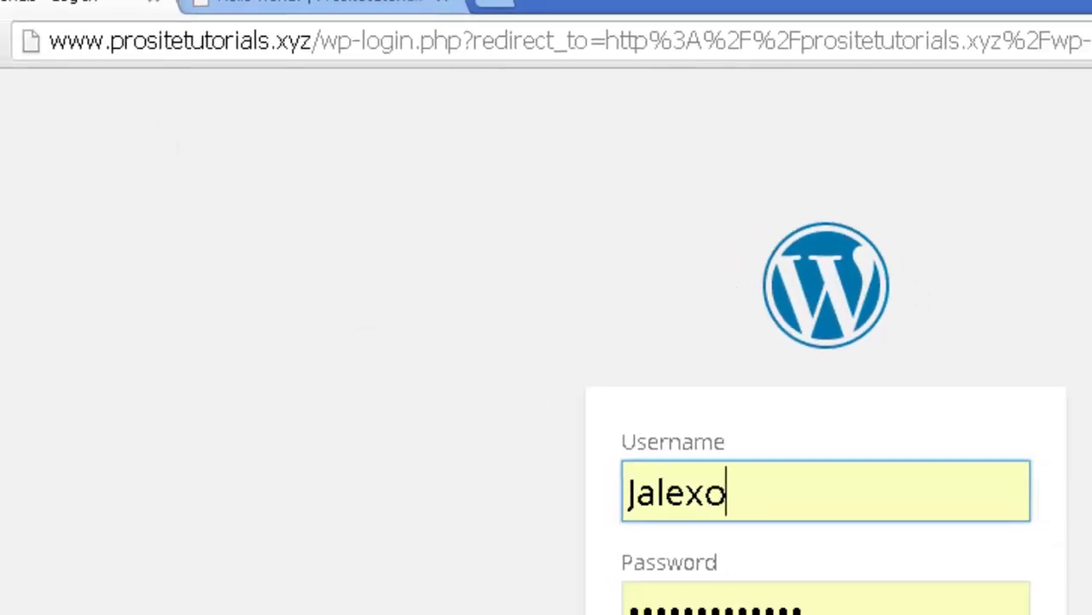
{"action": "left_click", "coordinate": [785, 539]}
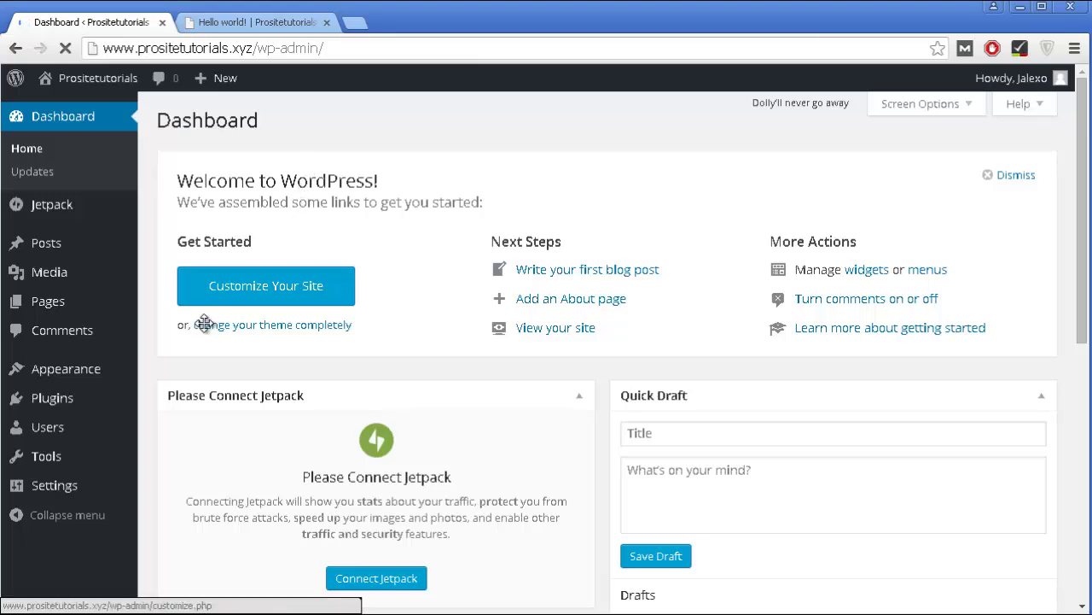
Reopen the General Settings and review the site addresses, timezone, date and time formats, week start and site language.
{"action": "scroll", "coordinate": [171, 401], "scroll_direction": "down", "scroll_amount": 2}
{"action": "mouse_move", "coordinate": [94, 483]}
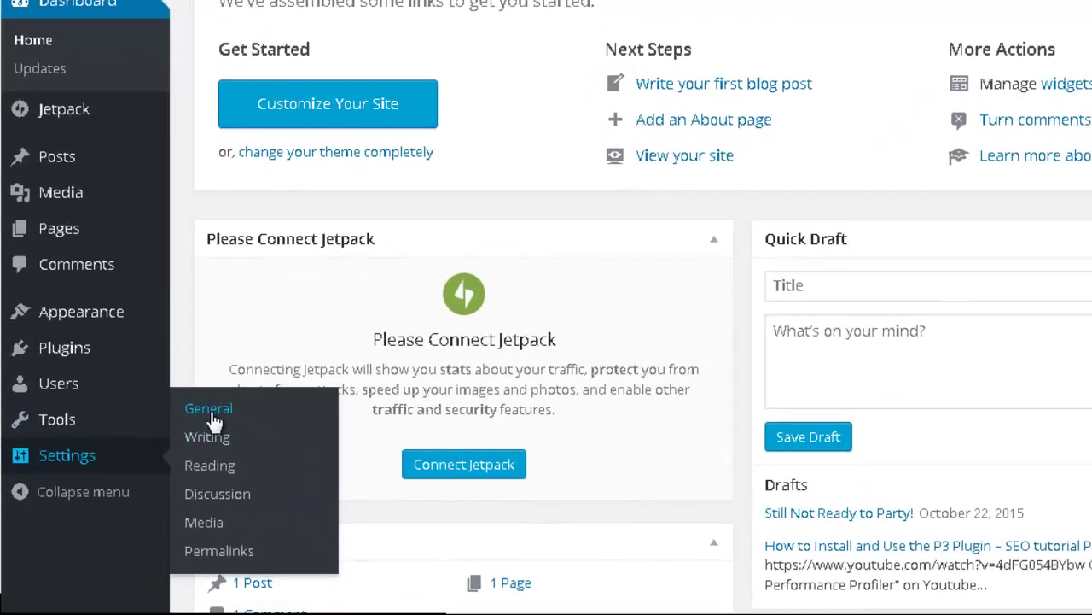
{"action": "left_click", "coordinate": [208, 410]}
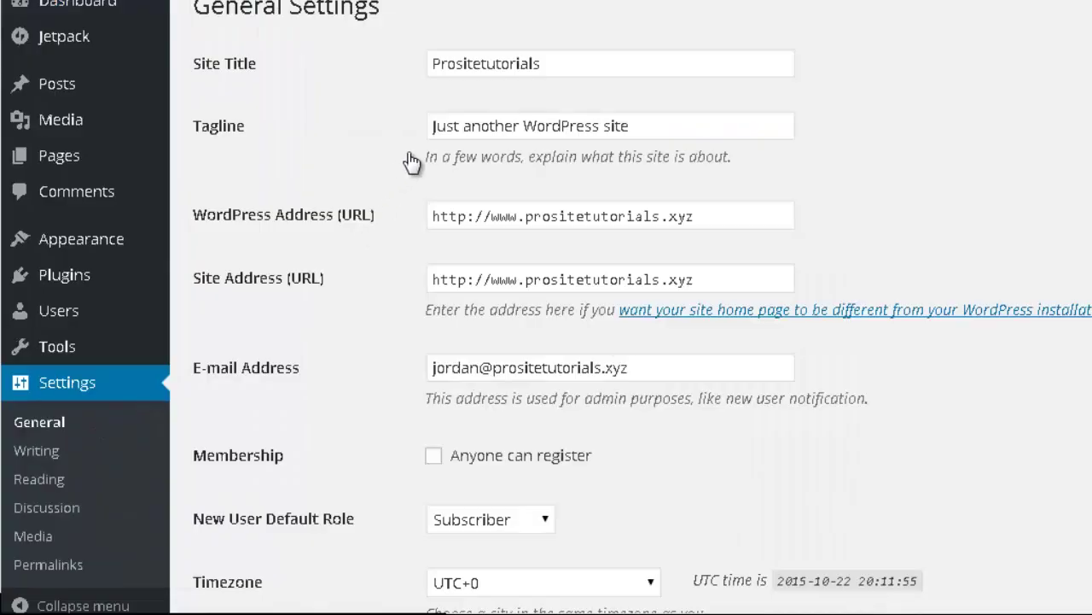
{"action": "scroll", "coordinate": [405, 154], "scroll_direction": "down", "scroll_amount": 3}
{"action": "scroll", "coordinate": [403, 141], "scroll_direction": "down", "scroll_amount": 5}
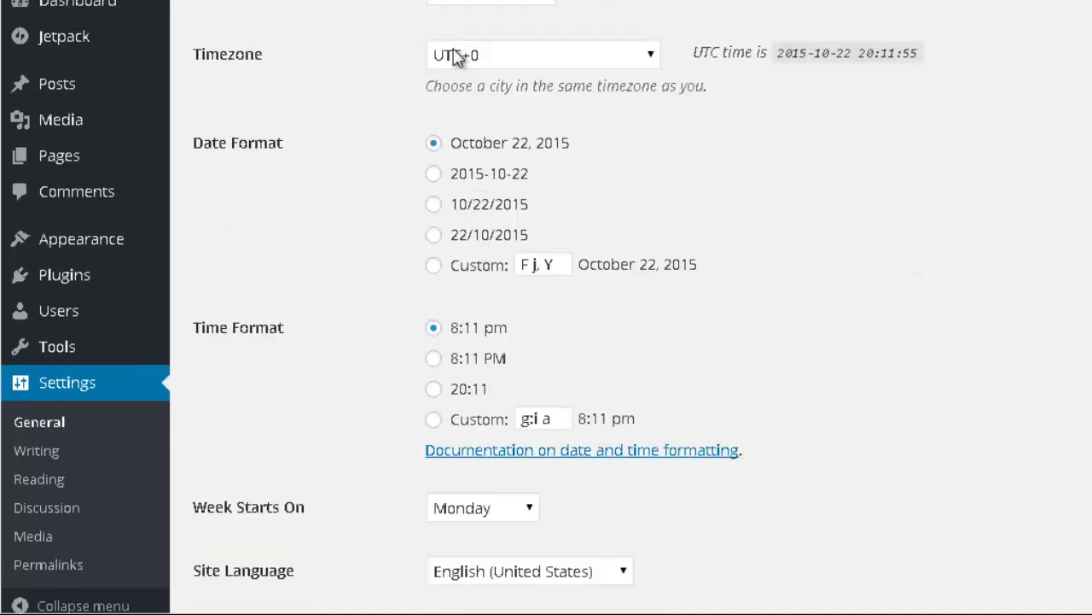
{"action": "scroll", "coordinate": [353, 151], "scroll_direction": "down", "scroll_amount": 2}
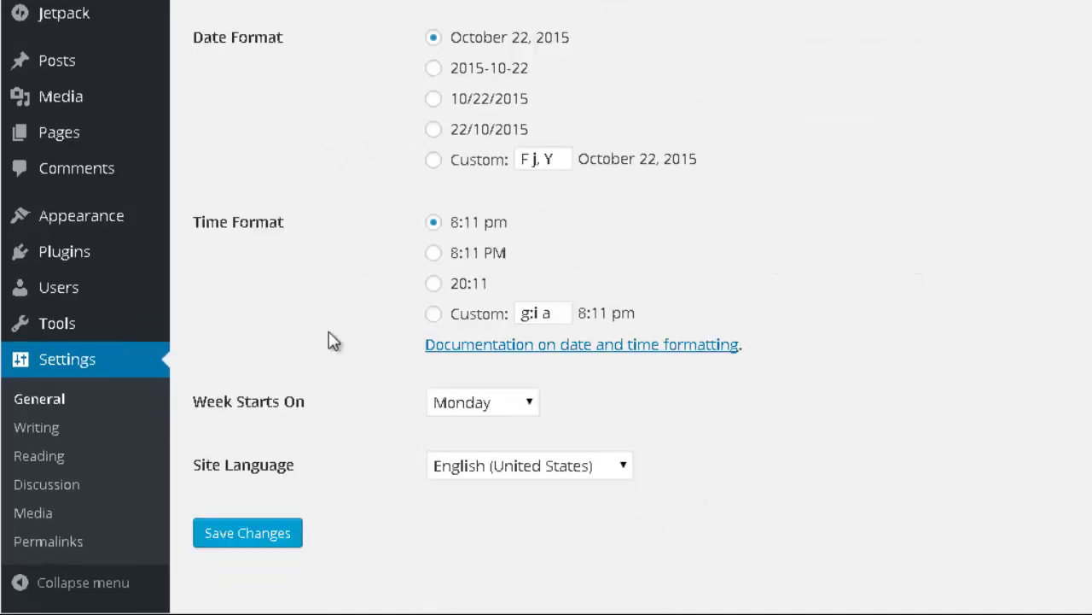
{"action": "scroll", "coordinate": [469, 329], "scroll_direction": "up", "scroll_amount": 2}
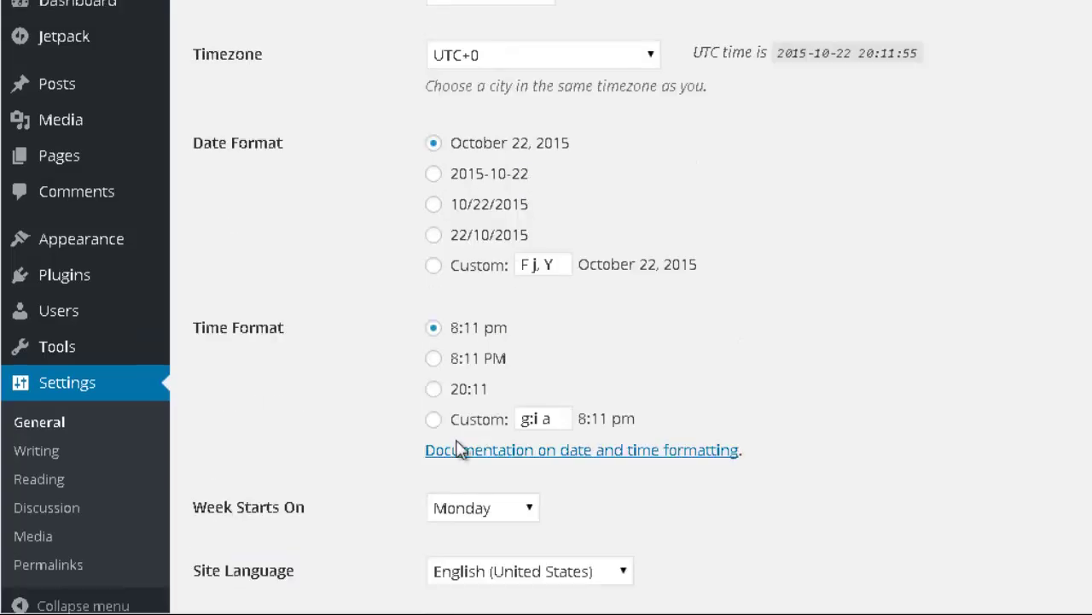
{"action": "scroll", "coordinate": [453, 449], "scroll_direction": "down", "scroll_amount": 3}
View the Writing Settings, including the default post category and format, post via e-mail and update services.
{"action": "left_click", "coordinate": [98, 417]}
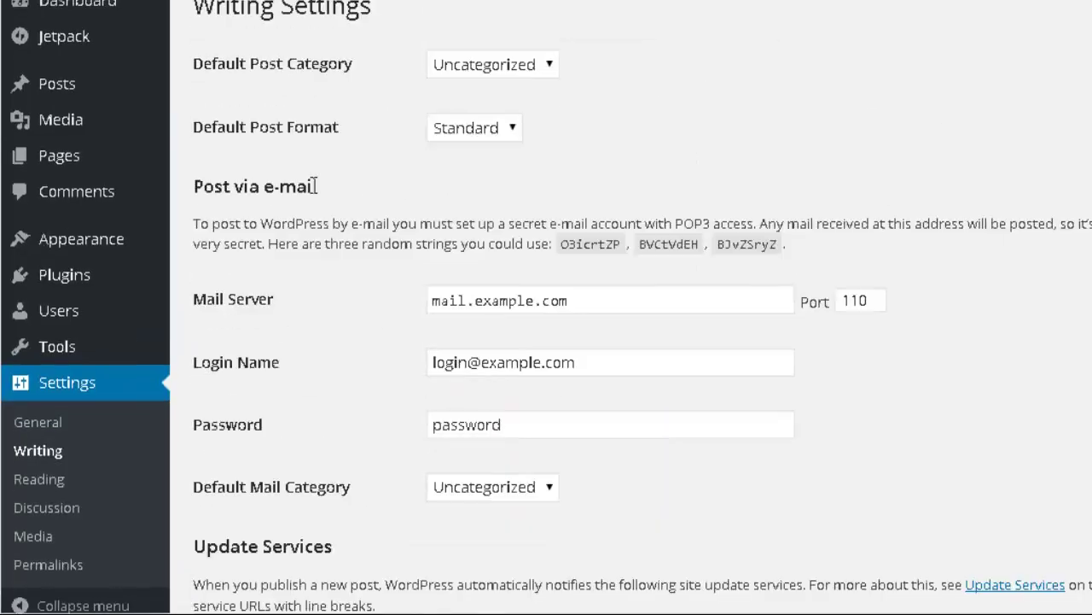
{"action": "scroll", "coordinate": [299, 105], "scroll_direction": "down", "scroll_amount": 2}
{"action": "scroll", "coordinate": [221, 85], "scroll_direction": "up", "scroll_amount": 2}
{"action": "scroll", "coordinate": [322, 95], "scroll_direction": "up", "scroll_amount": 1}
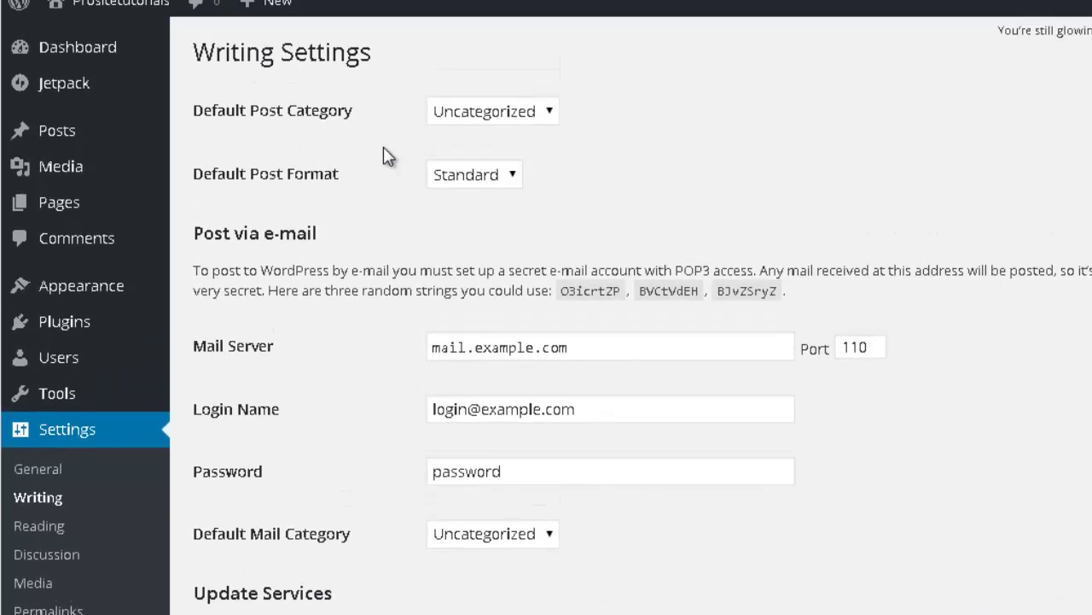
{"action": "scroll", "coordinate": [396, 221], "scroll_direction": "down", "scroll_amount": 4}
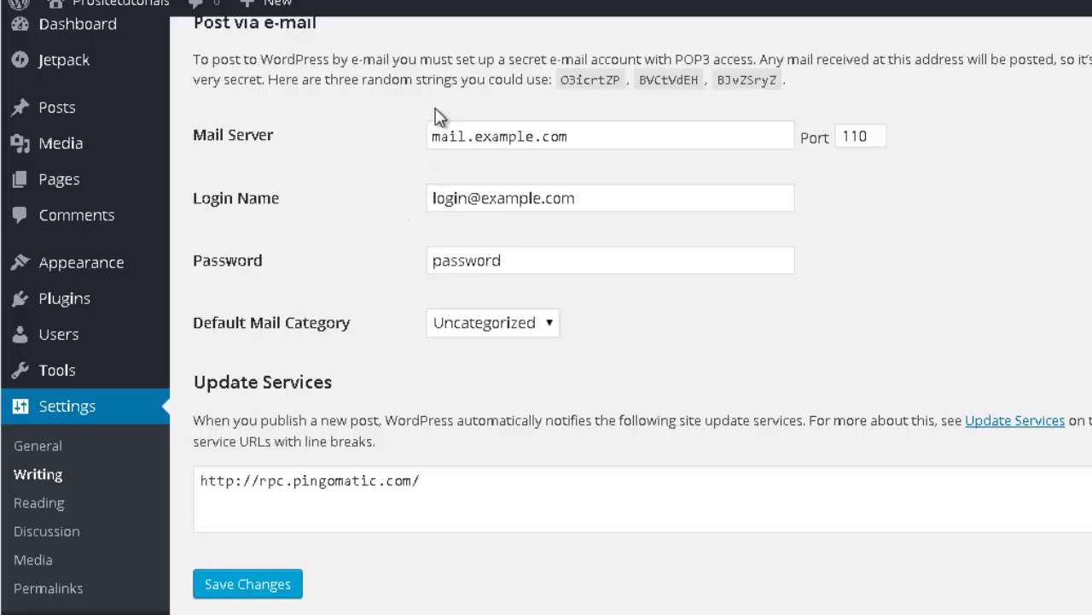
{"action": "scroll", "coordinate": [409, 104], "scroll_direction": "down", "scroll_amount": 1}
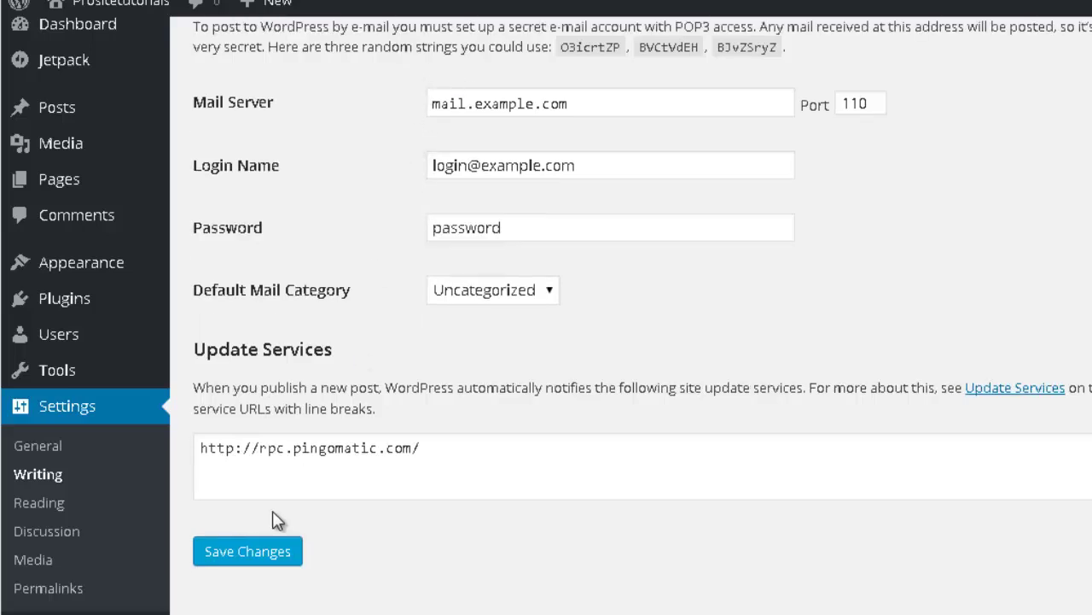
Open the Reading Settings and check the live Hello world! post before returning to them.
{"action": "left_click", "coordinate": [39, 503]}
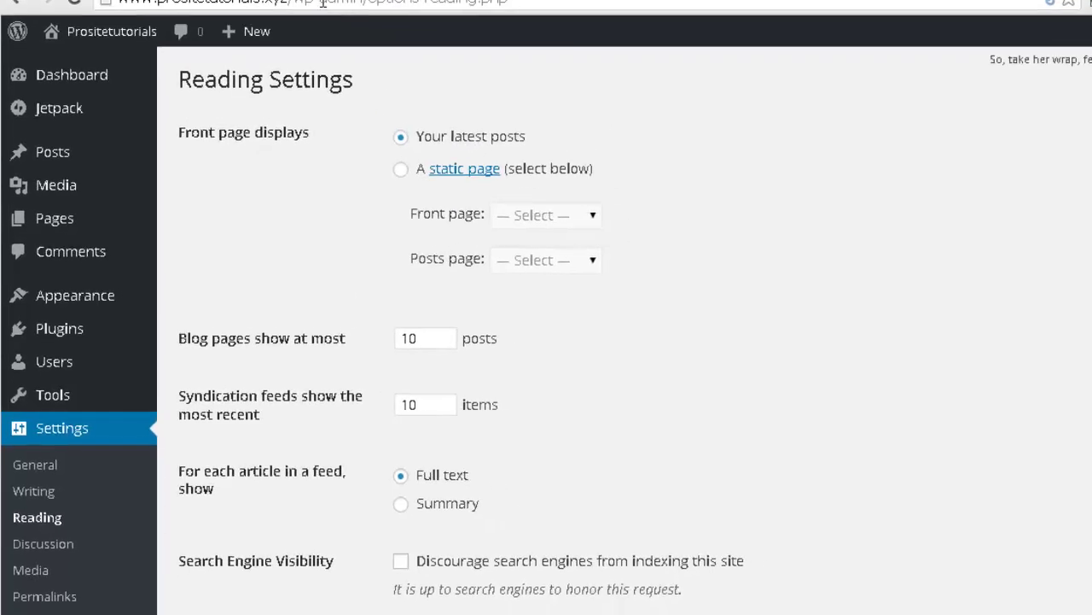
{"action": "left_click", "coordinate": [286, 27]}
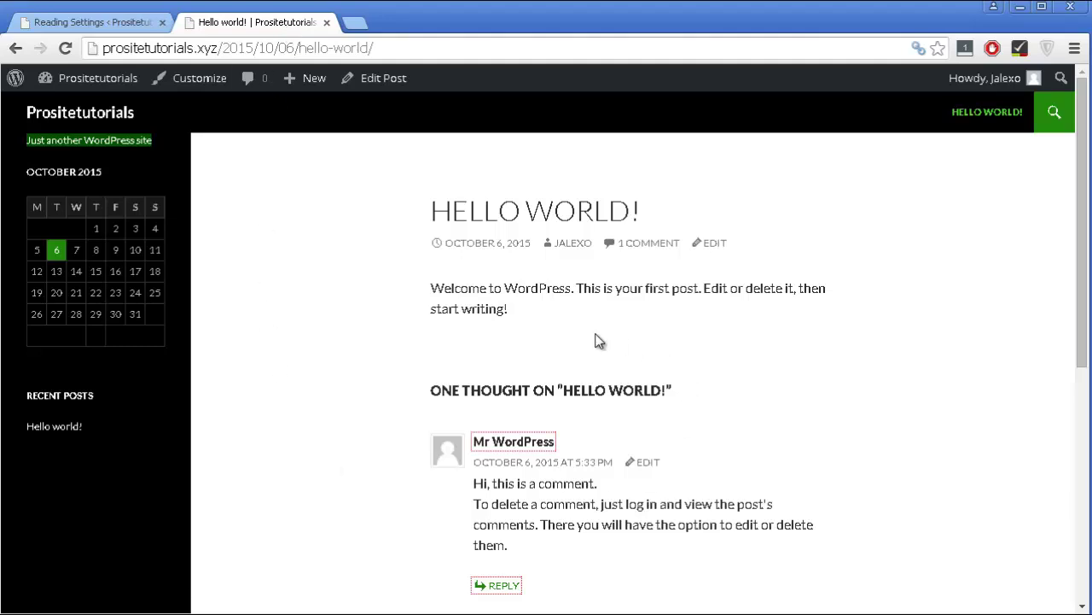
{"action": "left_click", "coordinate": [149, 31]}
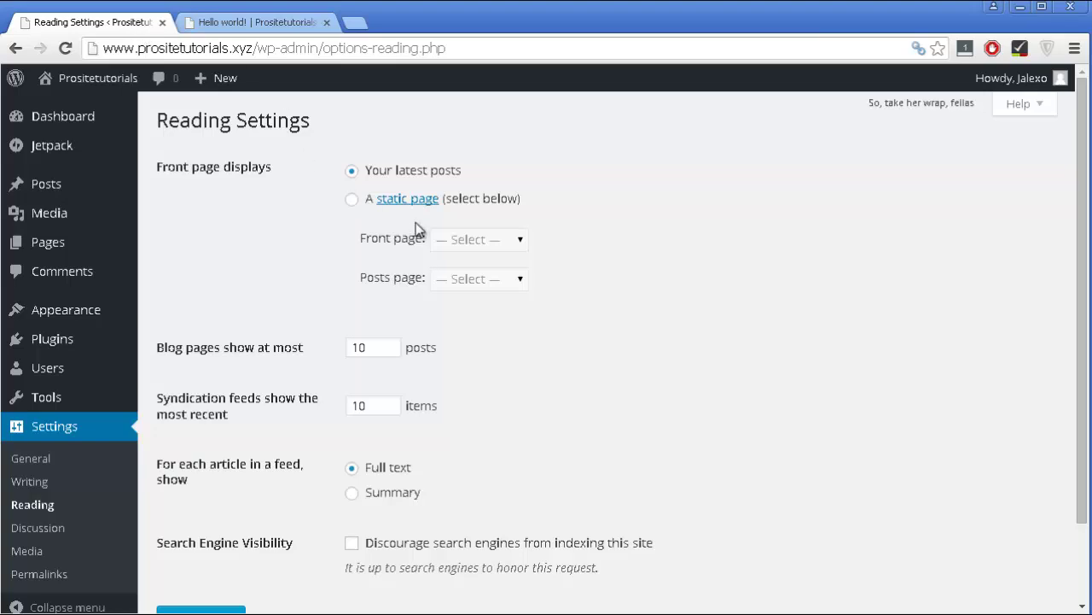
Make the front page display a static page, with Sample Page as both front page and posts page, and save the changes.
{"action": "left_click", "coordinate": [352, 199]}
{"action": "left_click", "coordinate": [451, 241]}
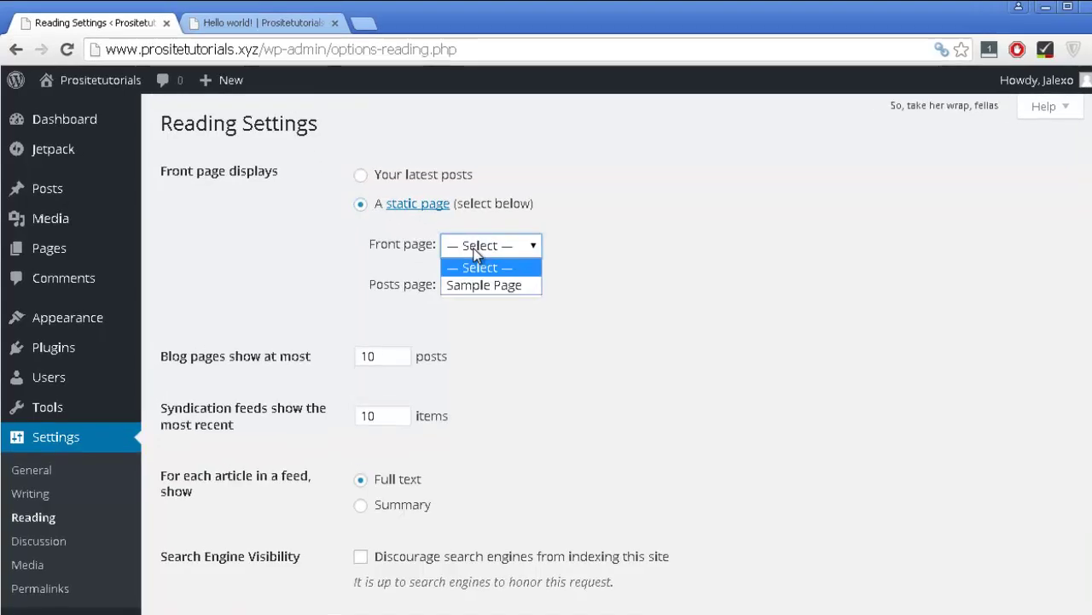
{"action": "left_click", "coordinate": [470, 283]}
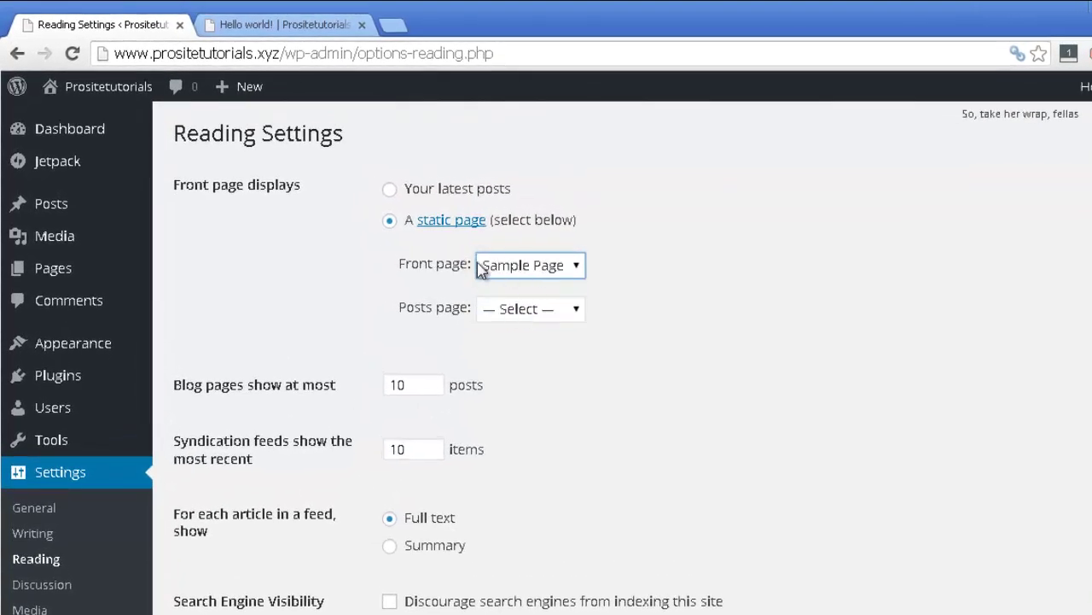
{"action": "left_click", "coordinate": [519, 312]}
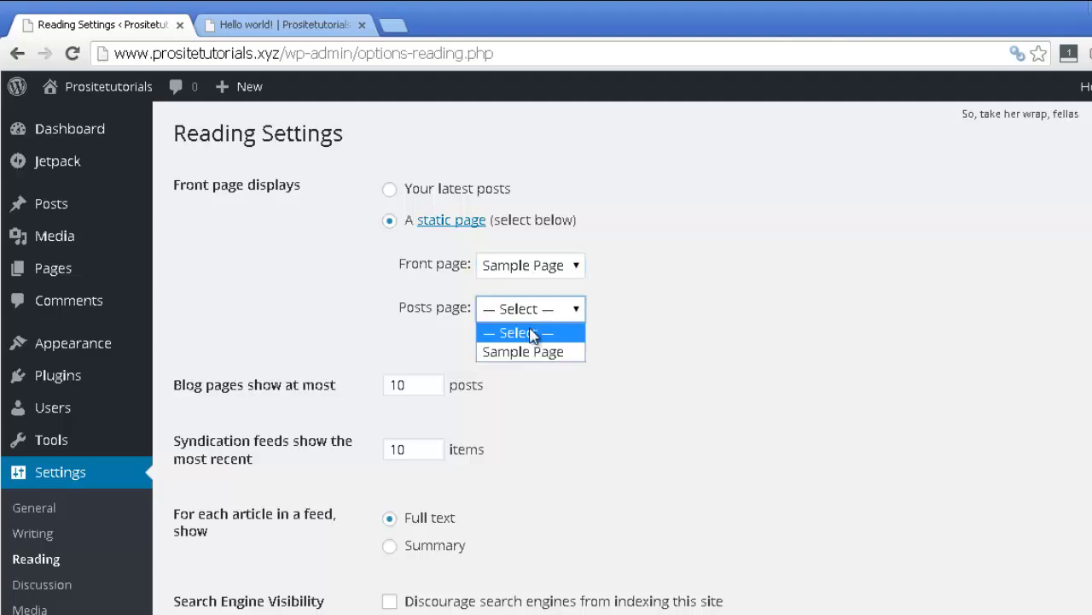
{"action": "left_click", "coordinate": [522, 352]}
{"action": "scroll", "coordinate": [518, 353], "scroll_direction": "down", "scroll_amount": 1}
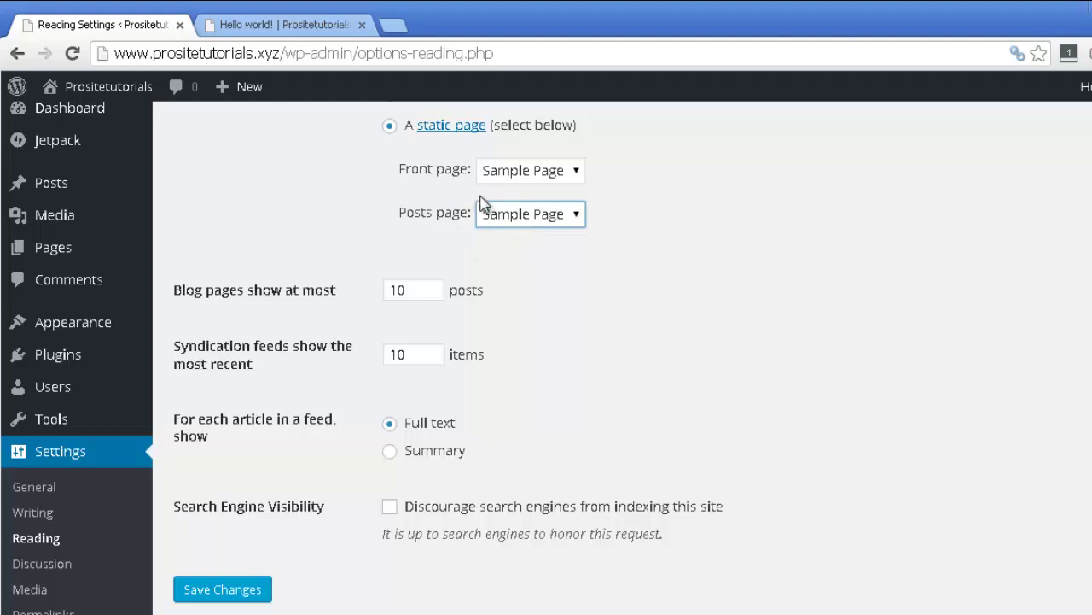
{"action": "left_click", "coordinate": [224, 589]}
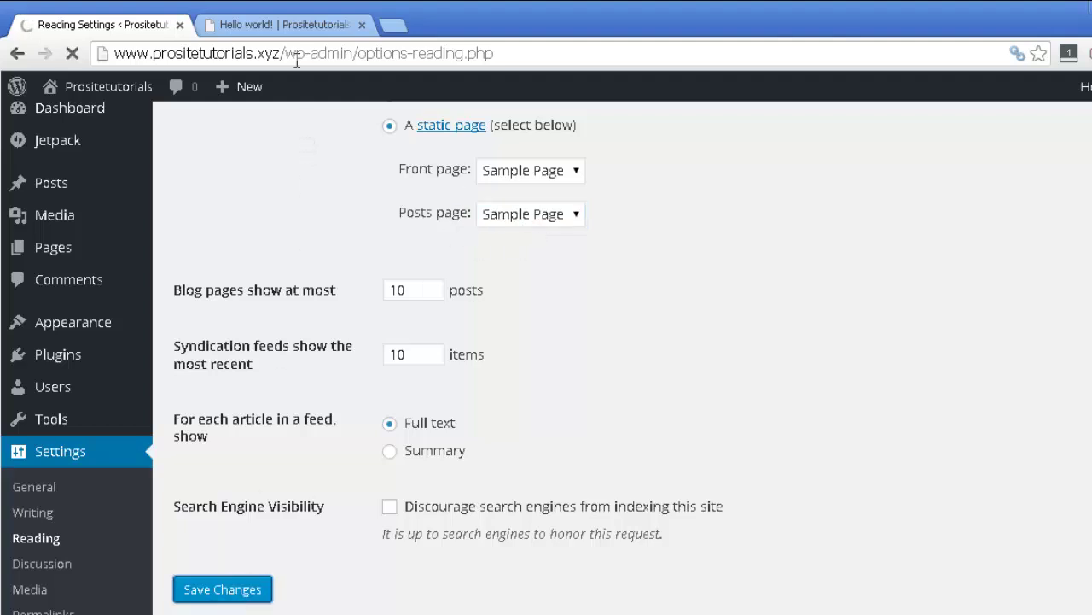
{"action": "left_click", "coordinate": [301, 30]}
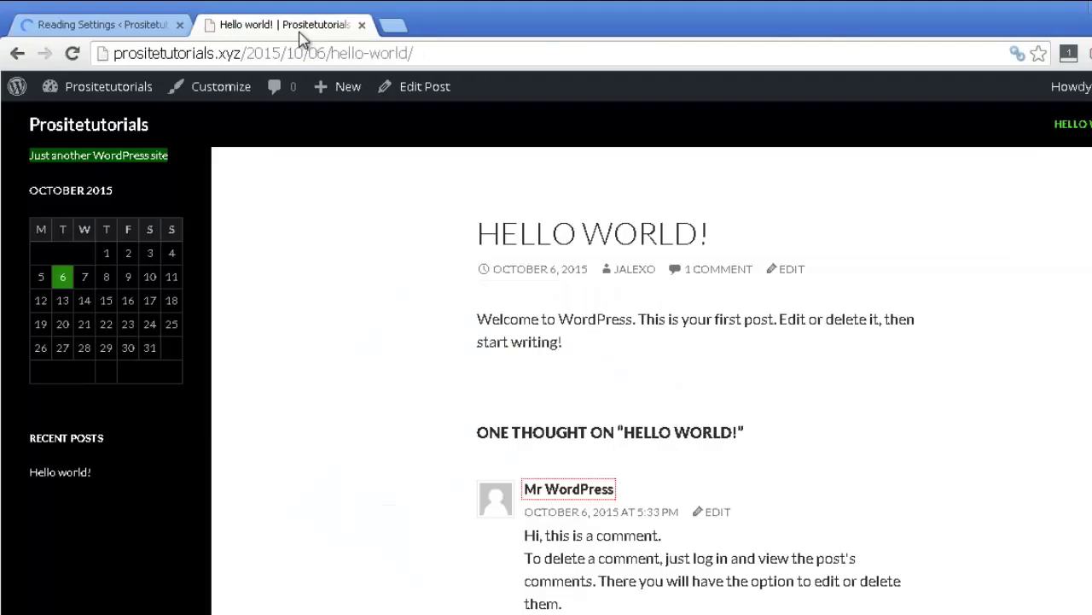
{"action": "left_click", "coordinate": [82, 61]}
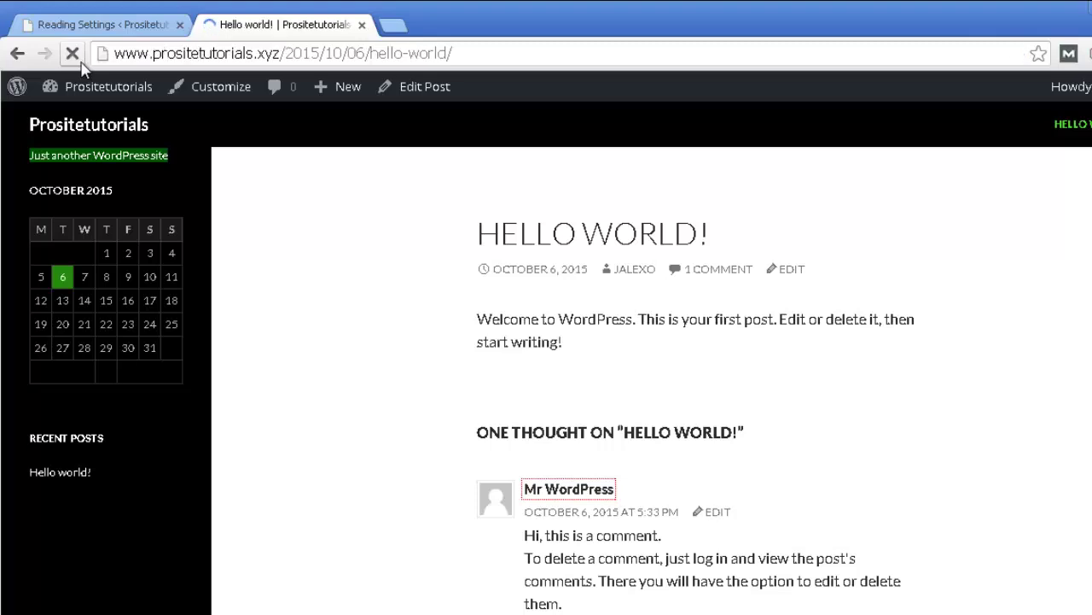
{"action": "mouse_move", "coordinate": [140, 98]}
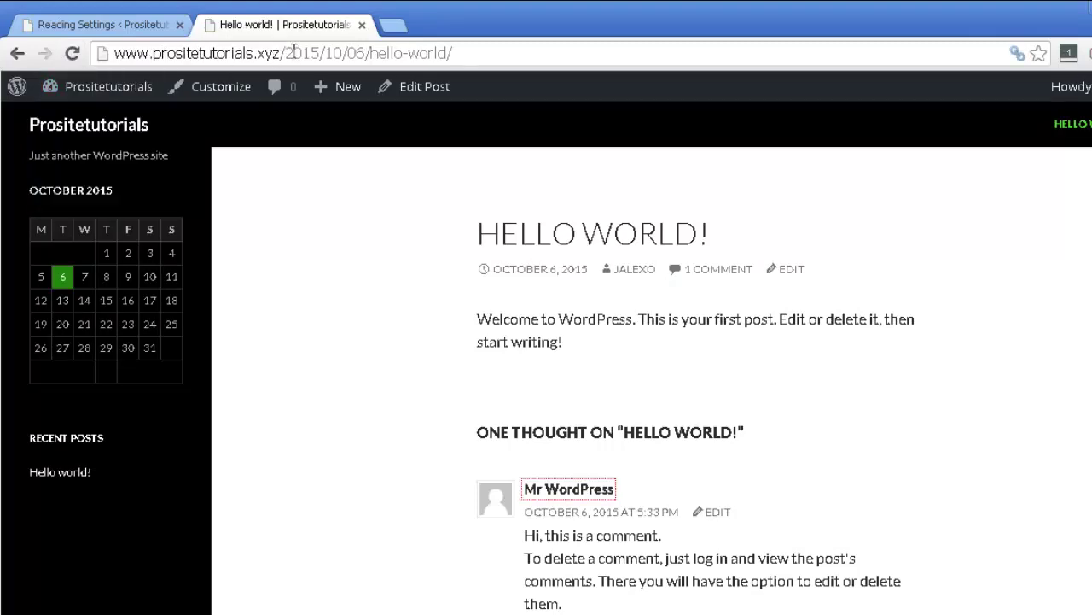
{"action": "left_click_drag", "start_coordinate": [293, 53], "coordinate": [408, 53]}
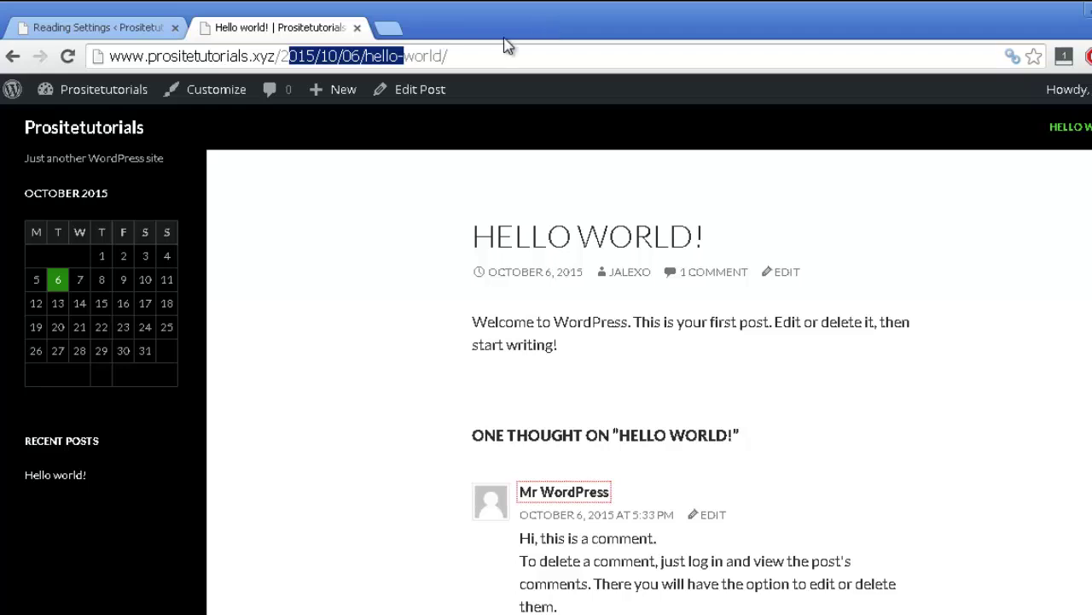
{"action": "left_click", "coordinate": [294, 53]}
{"action": "left_click_drag", "start_coordinate": [285, 53], "coordinate": [489, 55]}
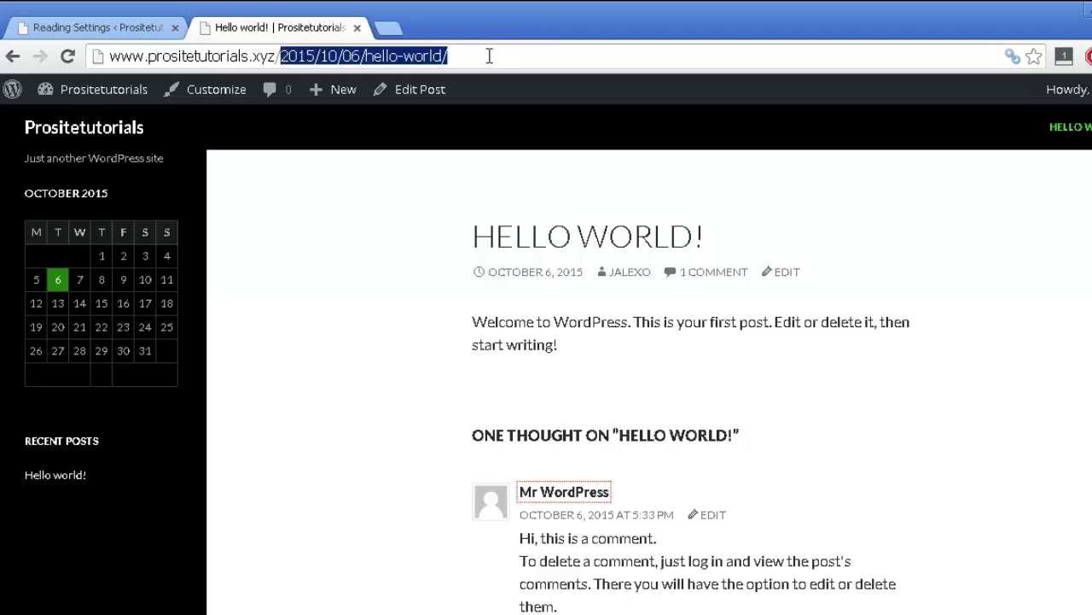
{"action": "key", "text": "BackSpace"}
{"action": "key", "text": "Return"}
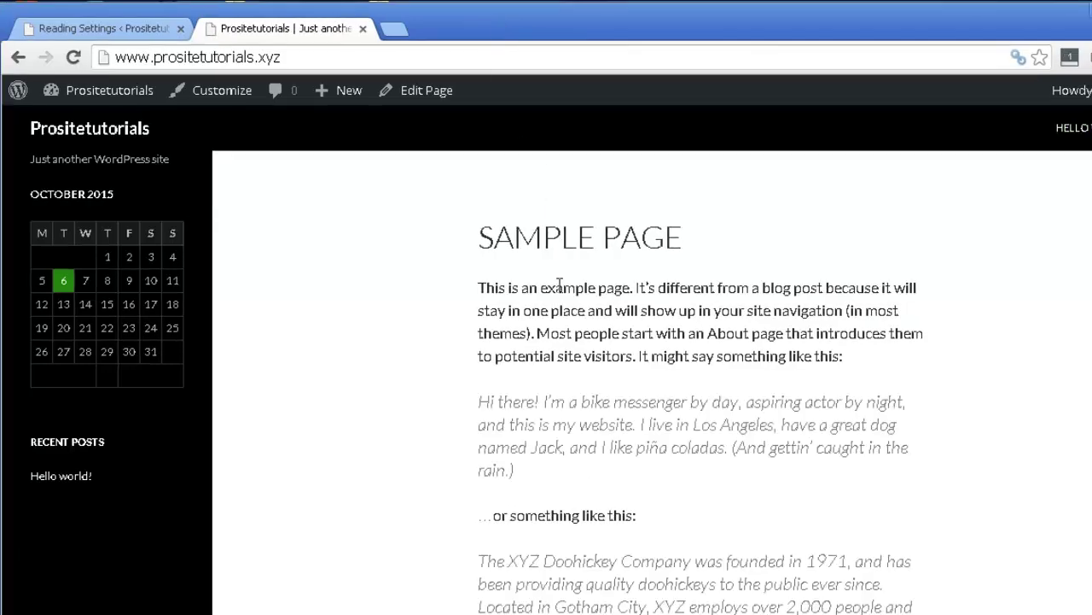
{"action": "scroll", "coordinate": [515, 254], "scroll_direction": "down", "scroll_amount": 3}
{"action": "scroll", "coordinate": [490, 280], "scroll_direction": "up", "scroll_amount": 3}
Return to the Reading Settings and review the front page, blog page, feed and search engine visibility options.
{"action": "left_click", "coordinate": [92, 33]}
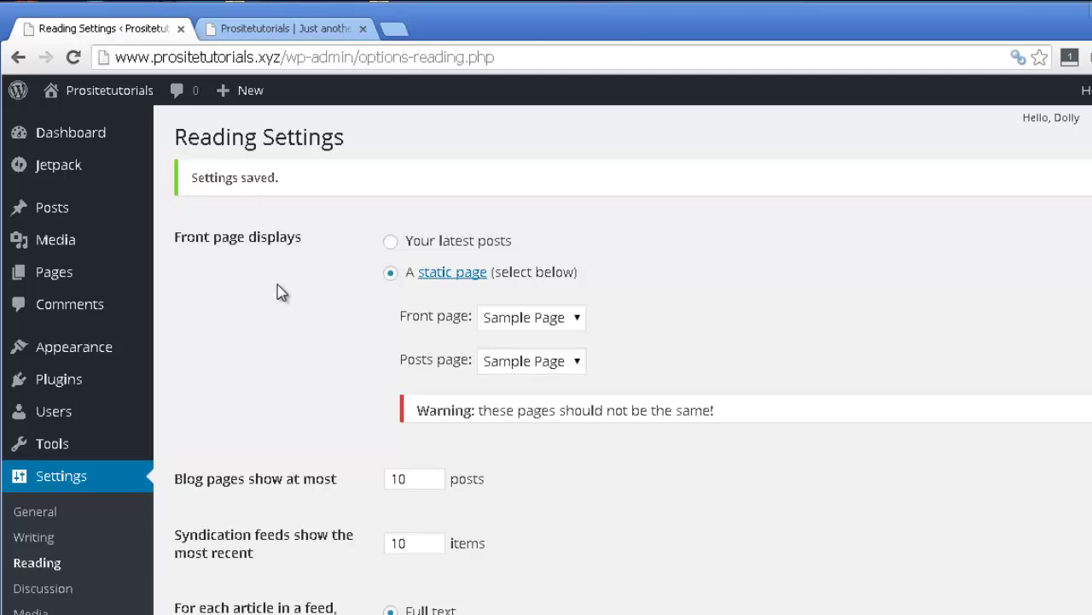
{"action": "scroll", "coordinate": [272, 290], "scroll_direction": "down", "scroll_amount": 1}
{"action": "scroll", "coordinate": [263, 293], "scroll_direction": "down", "scroll_amount": 1}
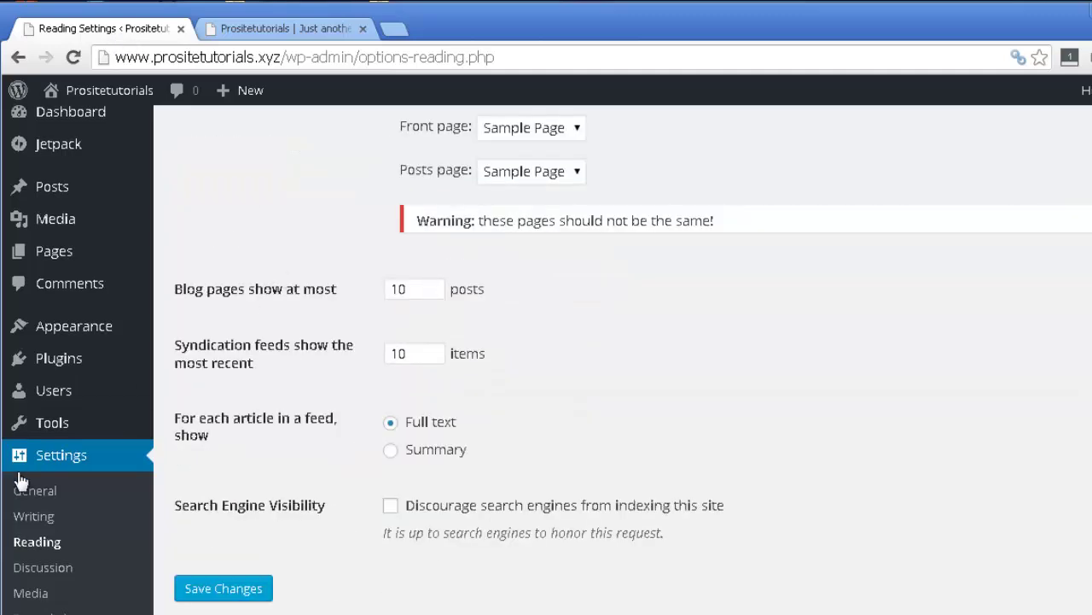
Review the Discussion Settings for comments, e-mail notices and moderation, and the Media Settings for image sizes and upload folders.
{"action": "left_click", "coordinate": [70, 577]}
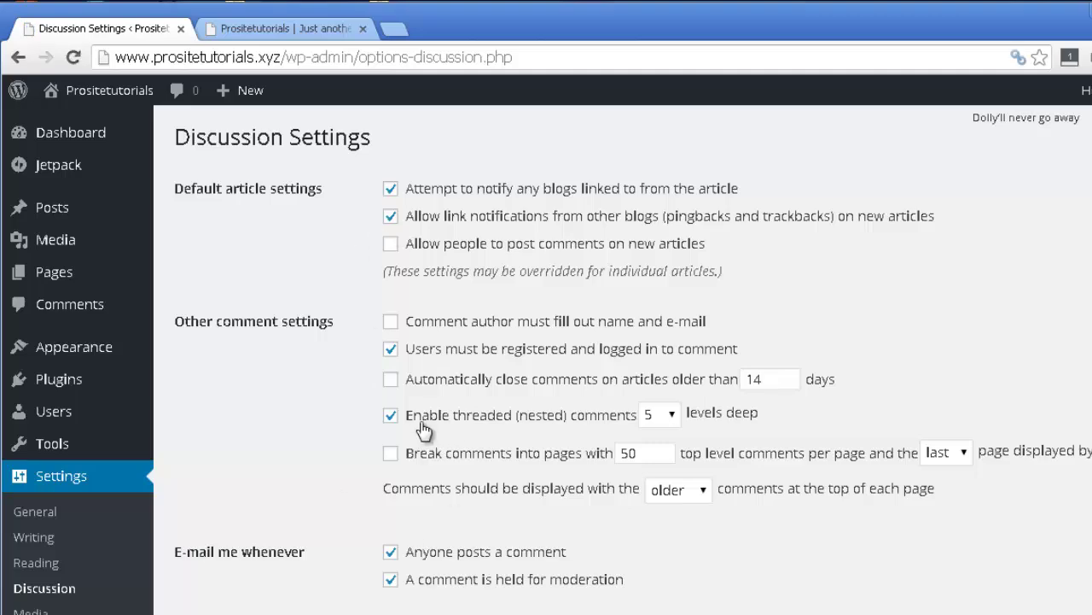
{"action": "scroll", "coordinate": [424, 427], "scroll_direction": "down", "scroll_amount": 1}
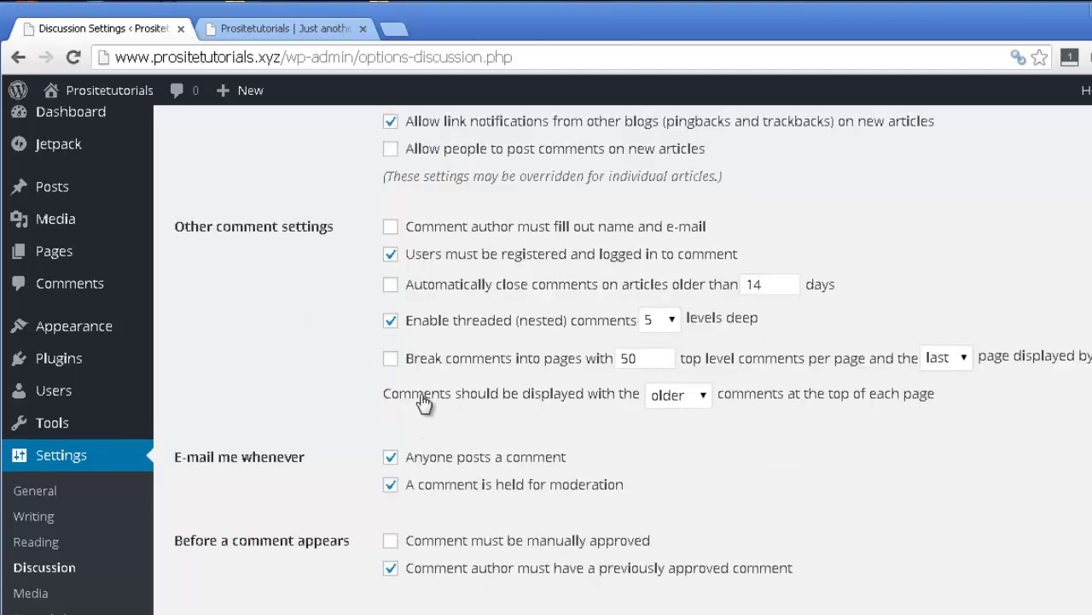
{"action": "scroll", "coordinate": [424, 406], "scroll_direction": "down", "scroll_amount": 2}
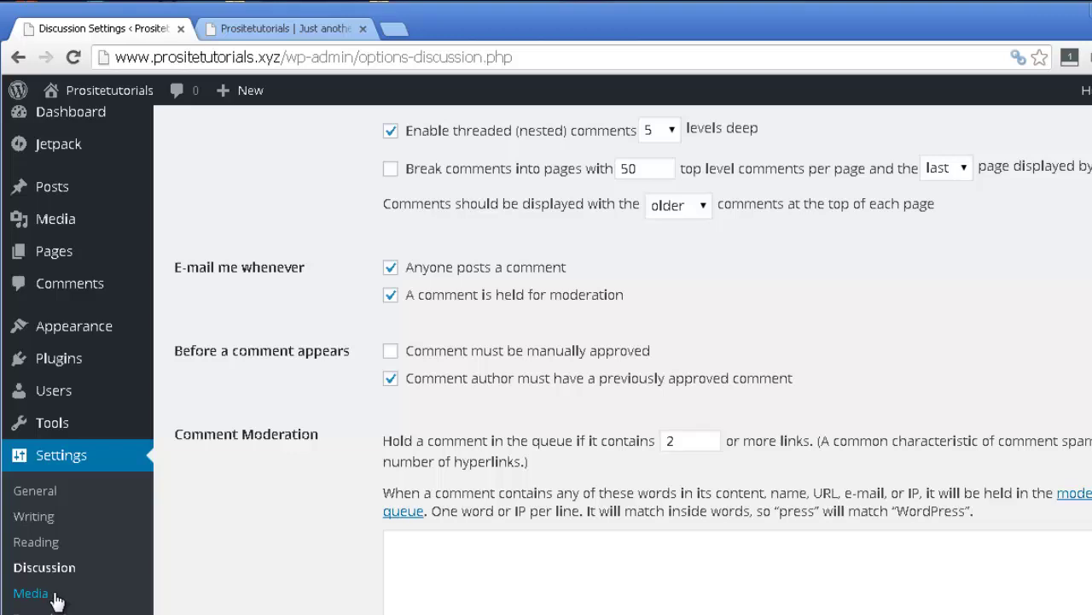
{"action": "left_click", "coordinate": [54, 600]}
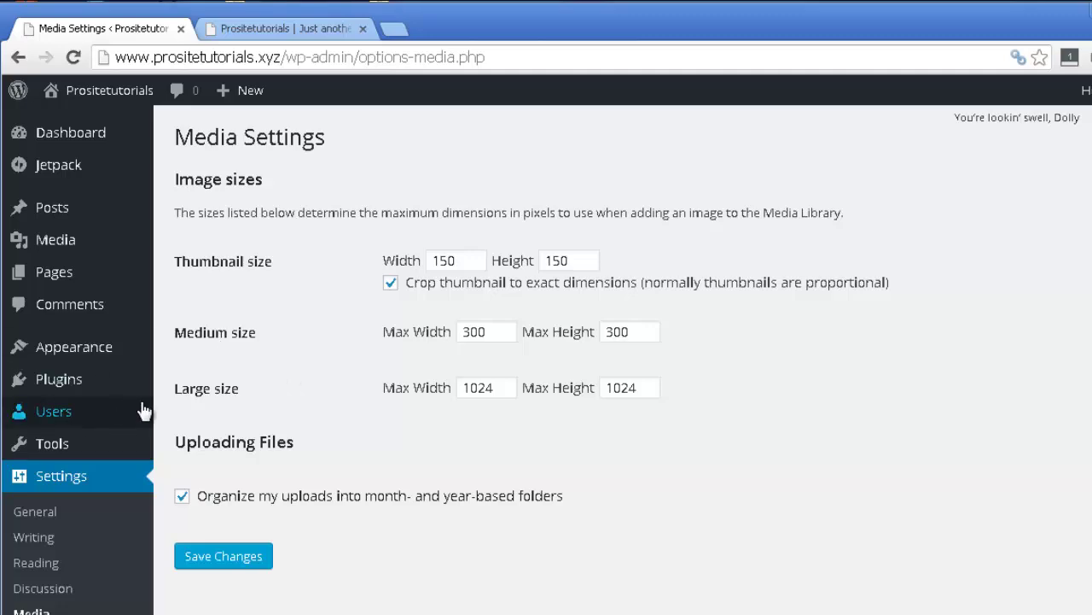
{"action": "scroll", "coordinate": [247, 491], "scroll_direction": "down", "scroll_amount": 1}
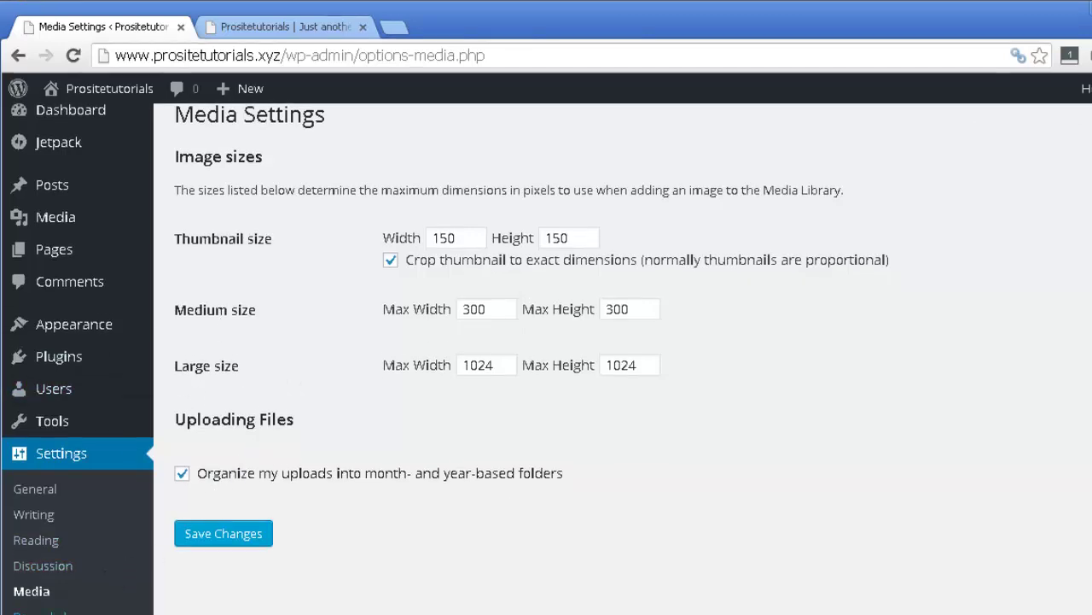
Open the Permalink Settings and review the common URL structures, the custom structure and the optional category and tag bases.
{"action": "left_click", "coordinate": [85, 611]}
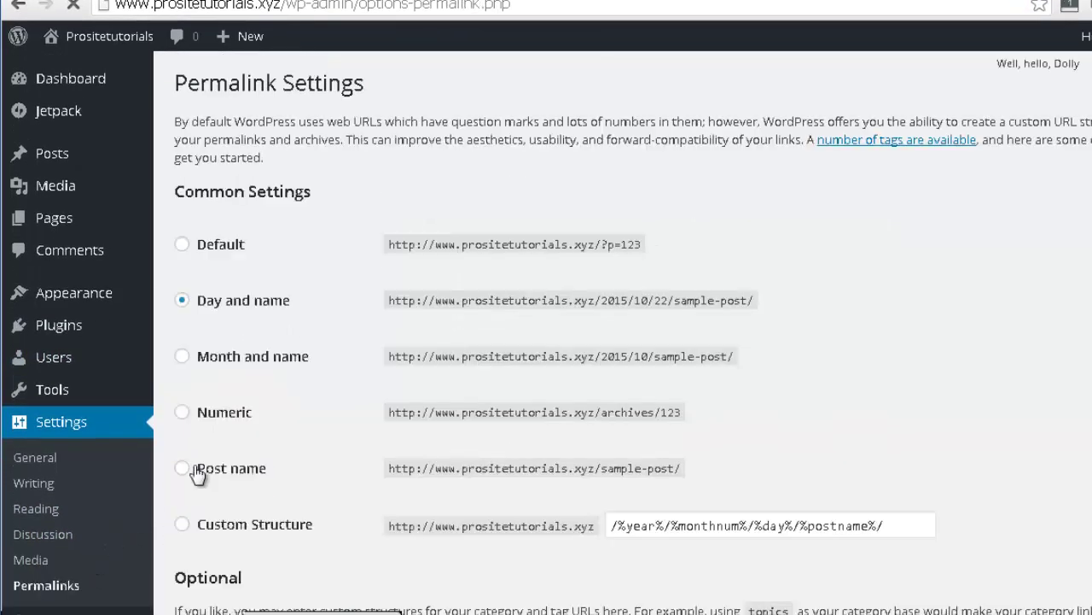
{"action": "scroll", "coordinate": [484, 302], "scroll_direction": "down", "scroll_amount": 2}
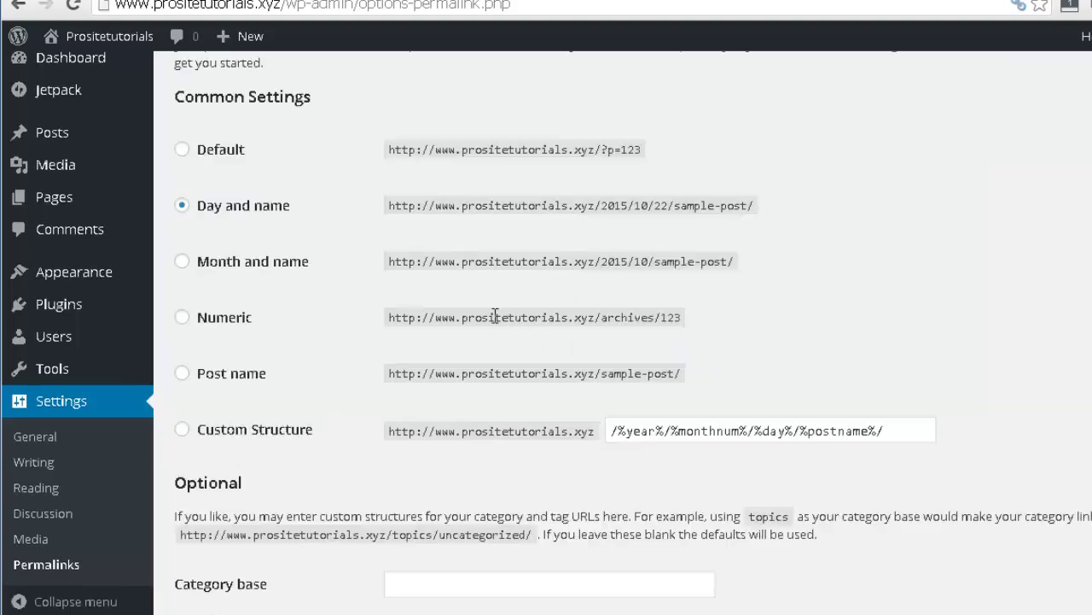
{"action": "scroll", "coordinate": [494, 317], "scroll_direction": "down", "scroll_amount": 2}
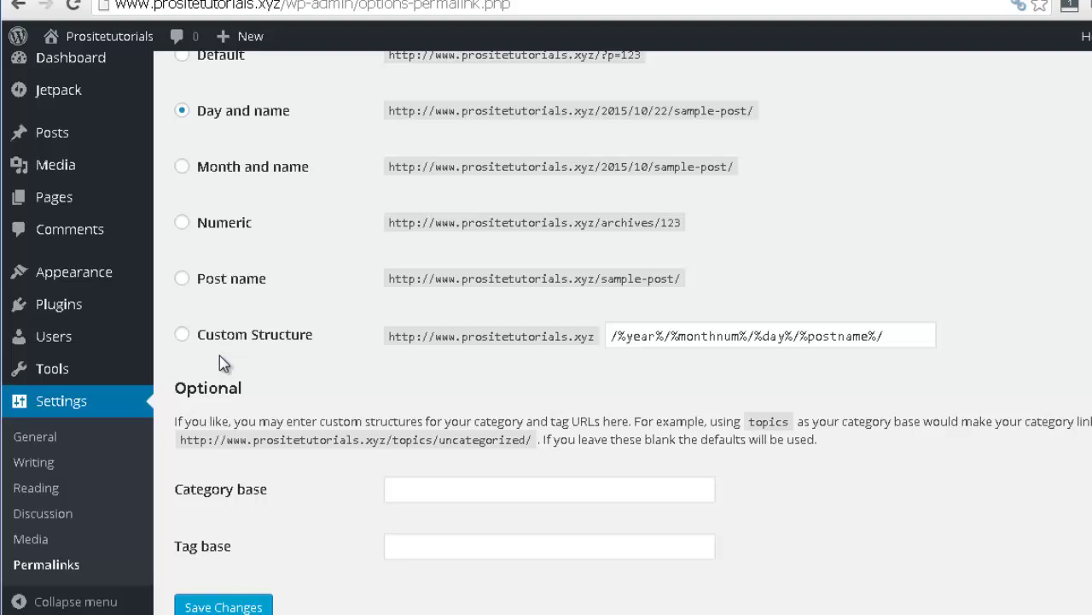
{"action": "scroll", "coordinate": [227, 363], "scroll_direction": "down", "scroll_amount": 2}
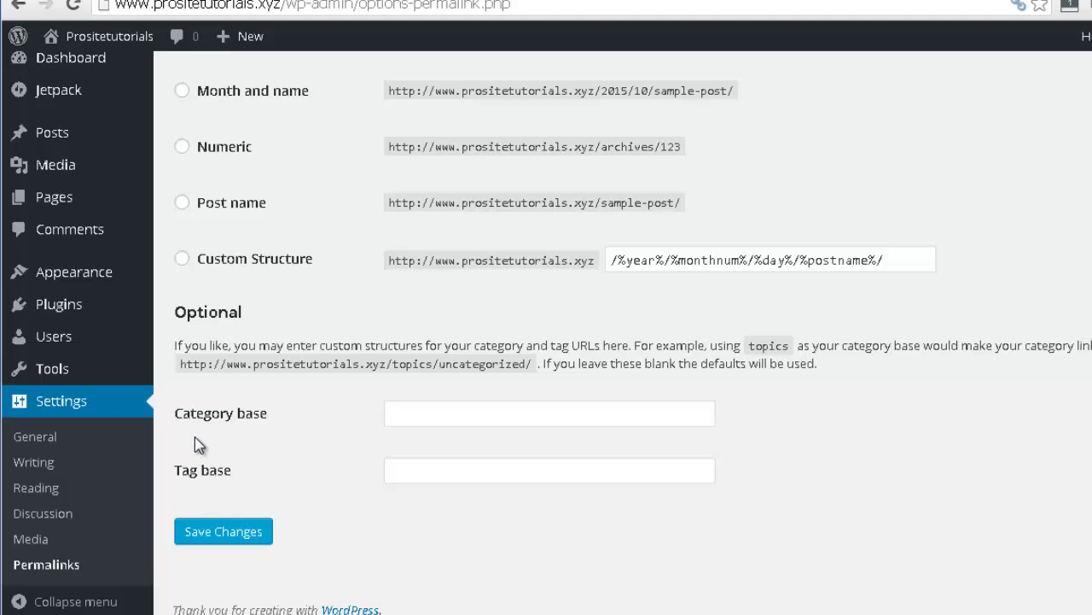
{"action": "scroll", "coordinate": [199, 444], "scroll_direction": "up", "scroll_amount": 2}
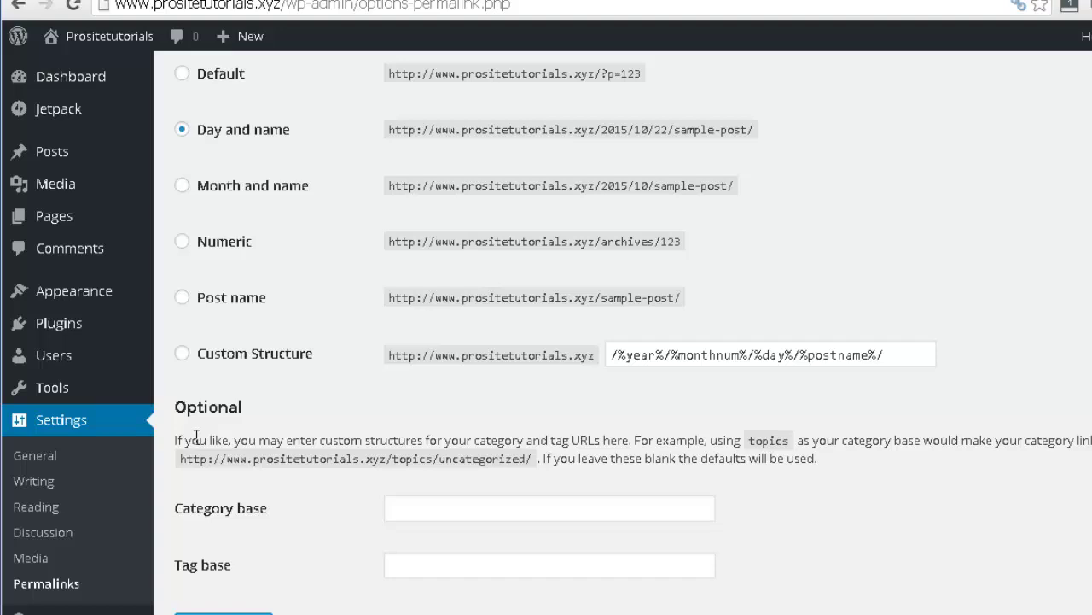